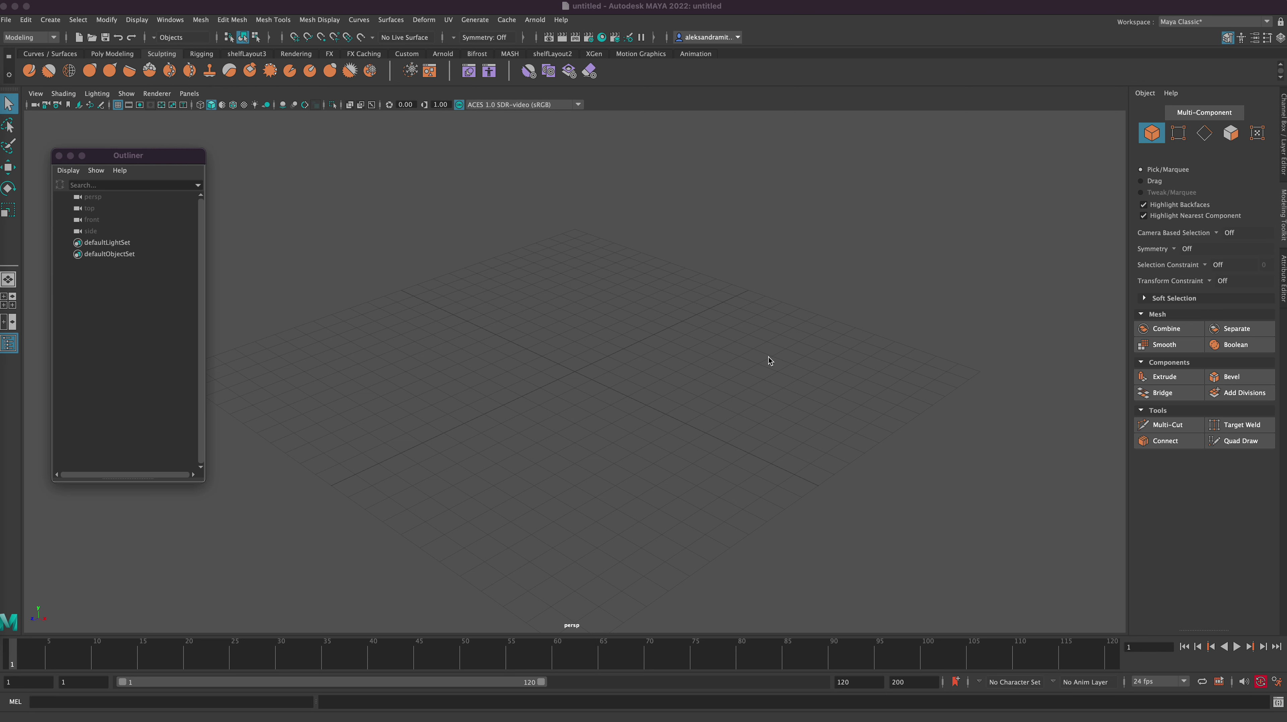
# - Import Pascal_Body_LP.fbx from the Rapunzel_Project/Exports/Pascal folder into the scene
pyautogui.click(6, 20)
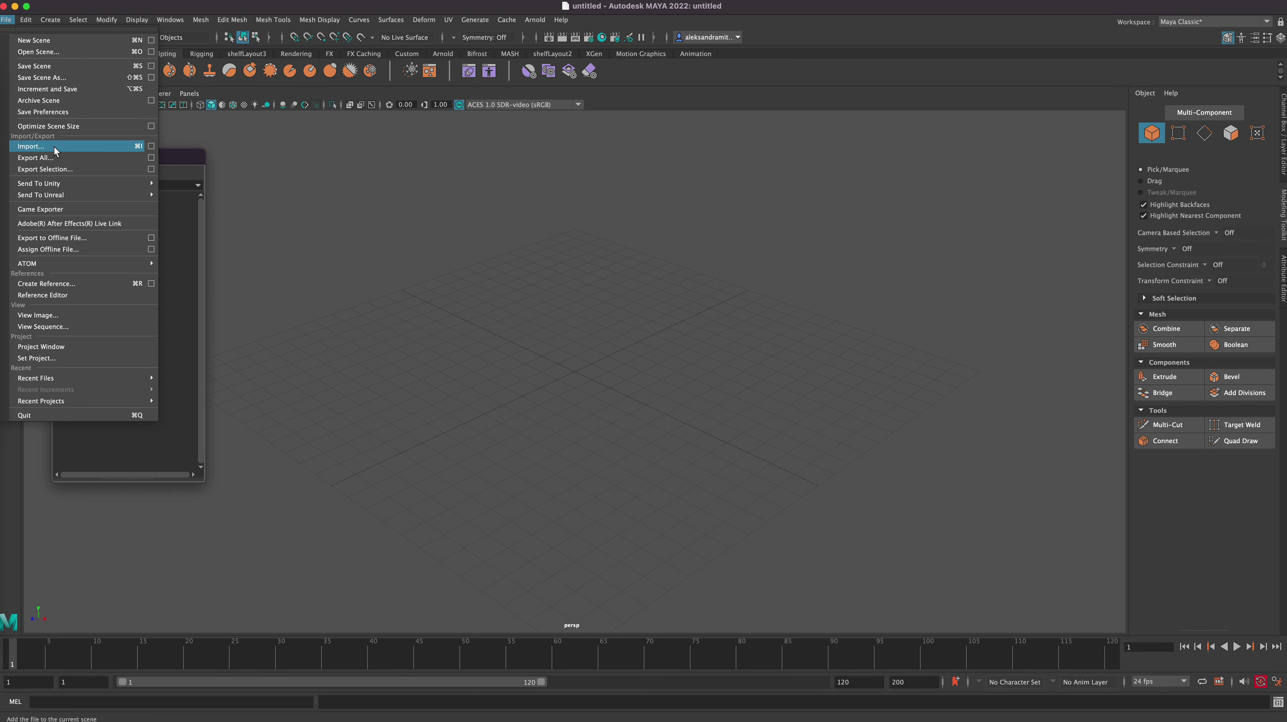
pyautogui.click(60, 146)
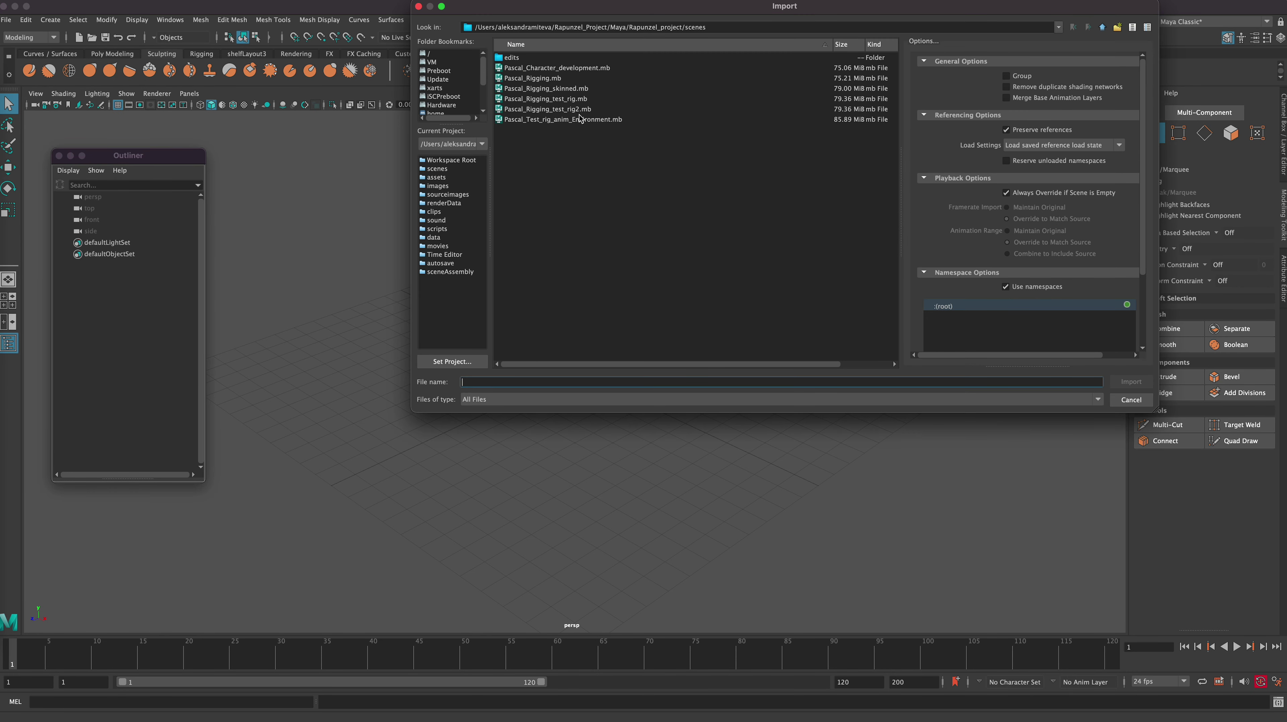
pyautogui.click(1102, 28)
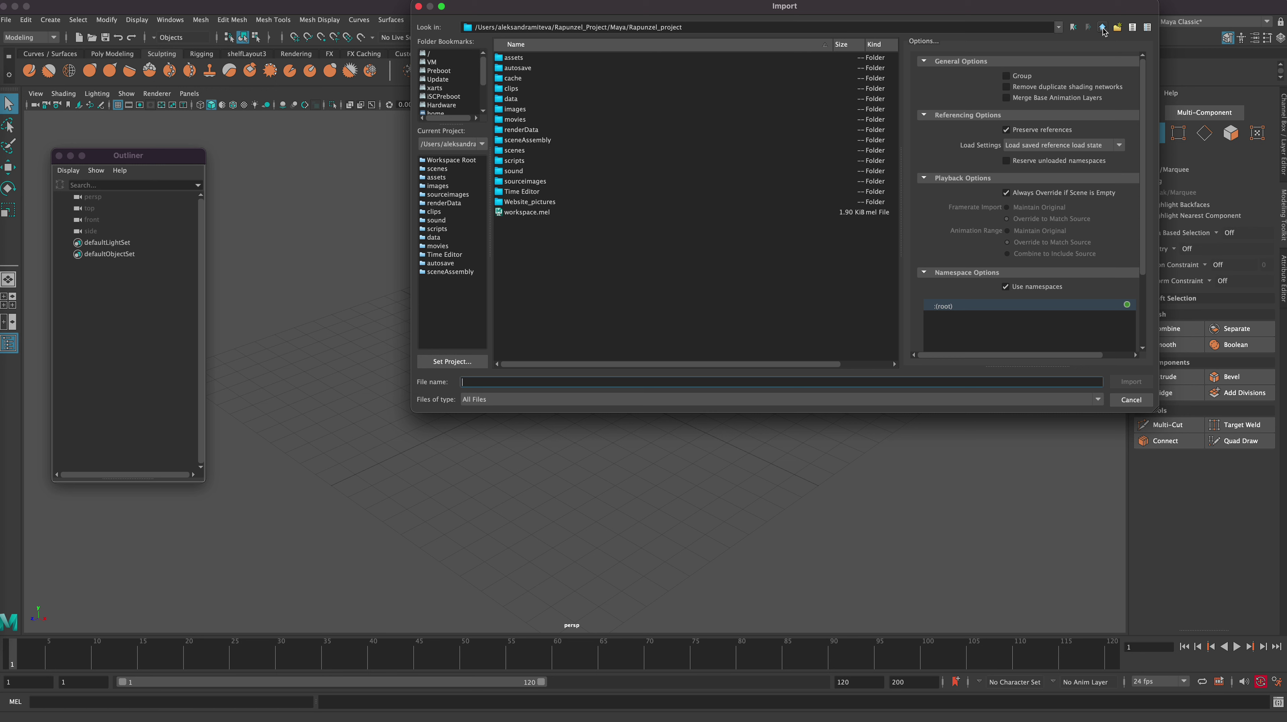
pyautogui.click(1103, 28)
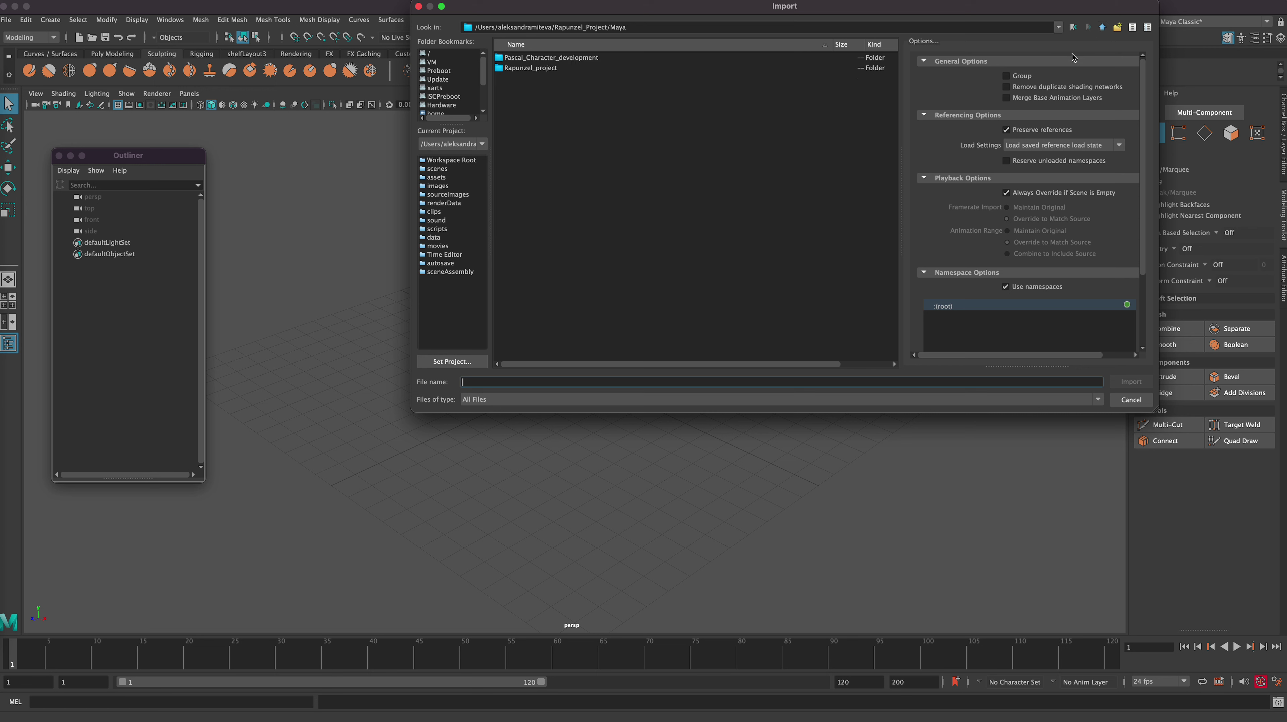
pyautogui.click(1103, 28)
pyautogui.doubleClick(531, 77)
pyautogui.click(546, 78)
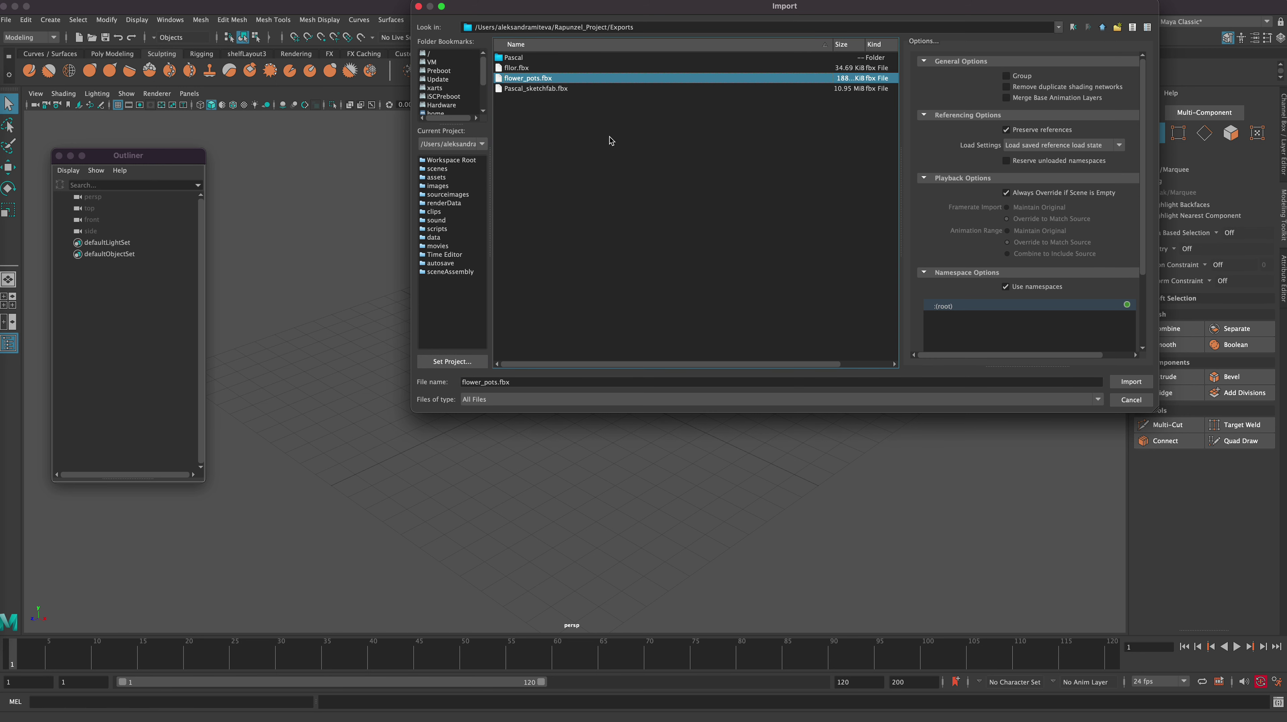
pyautogui.click(586, 89)
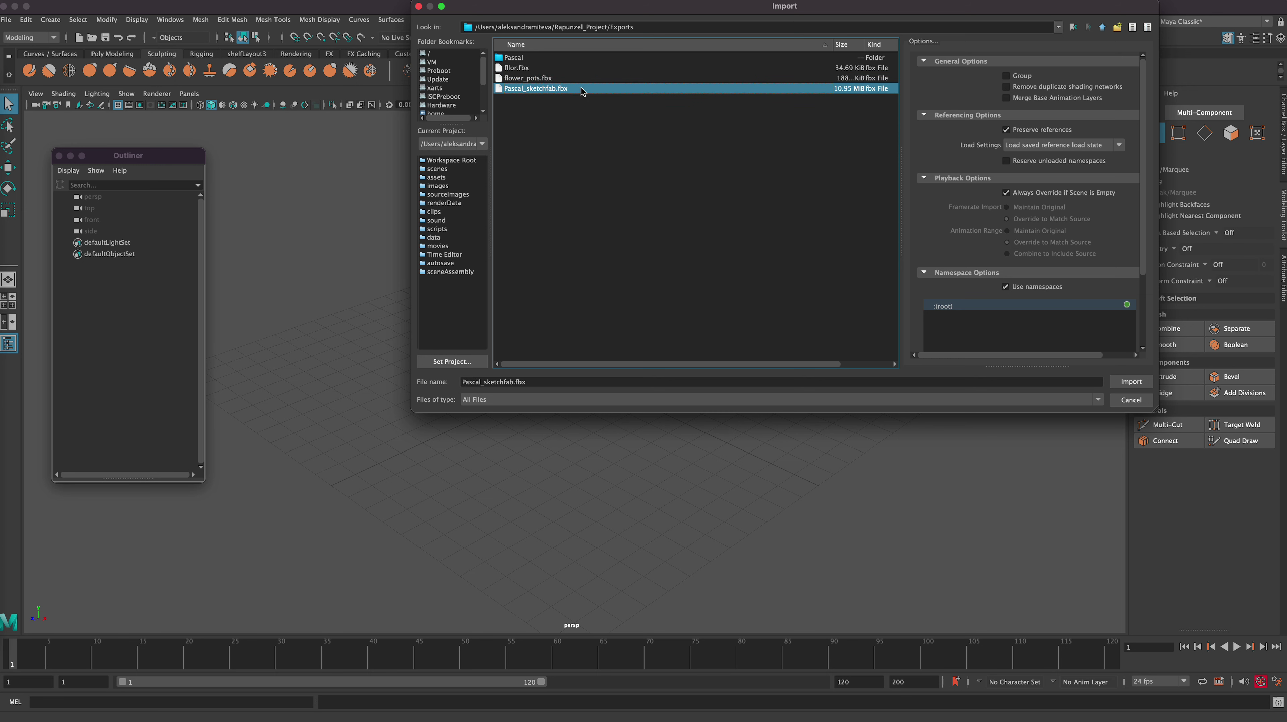
pyautogui.doubleClick(516, 59)
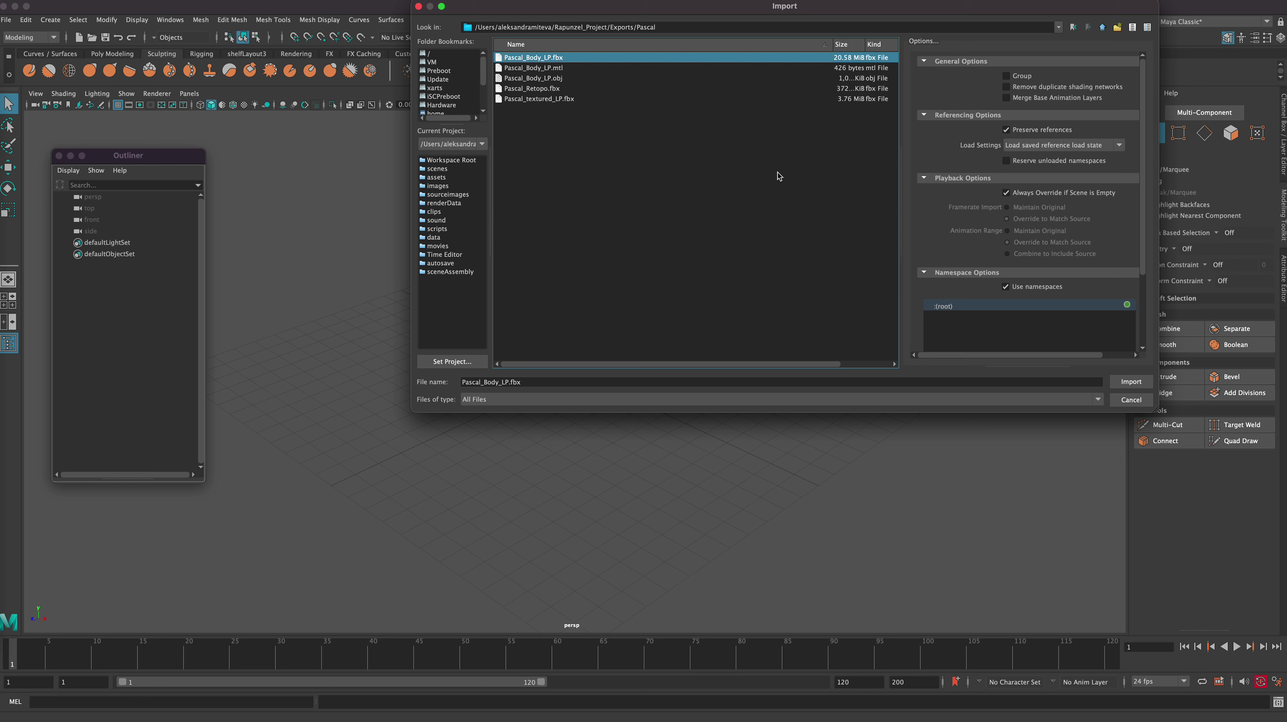
pyautogui.click(1130, 381)
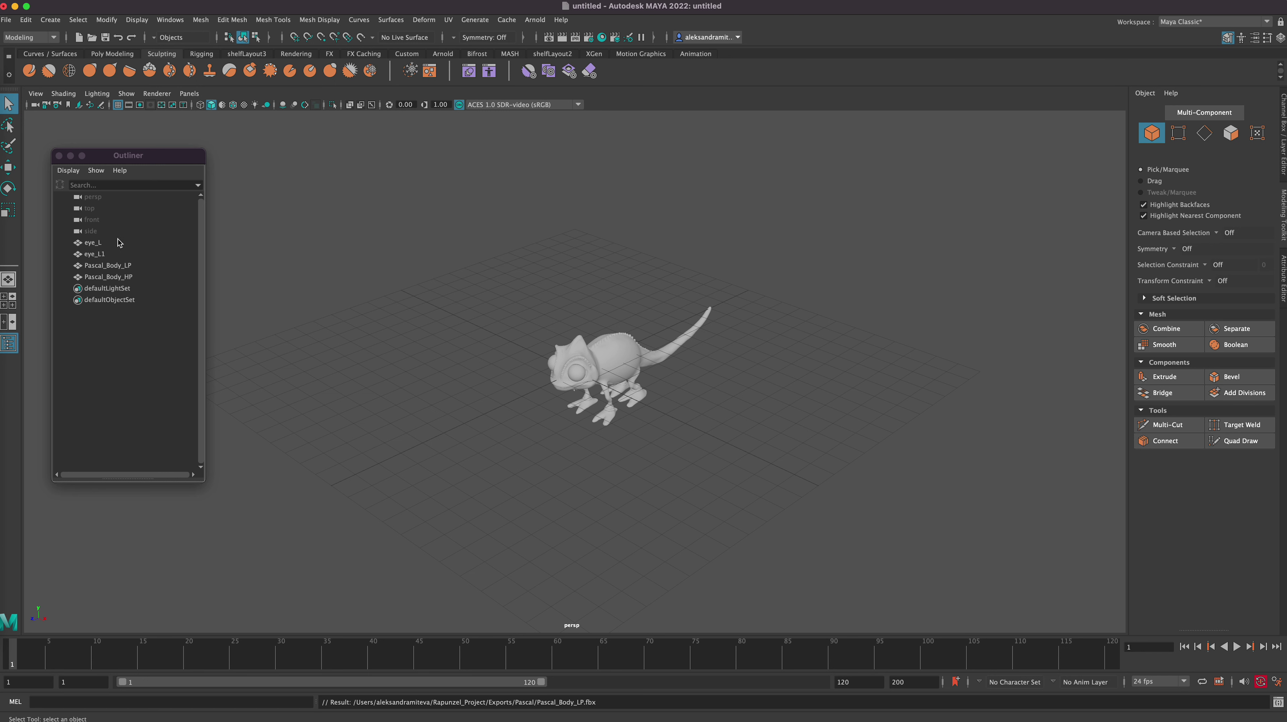
# - Select Pascal_Body_HP, frame it in the viewport, and hide the grid
pyautogui.click(130, 277)
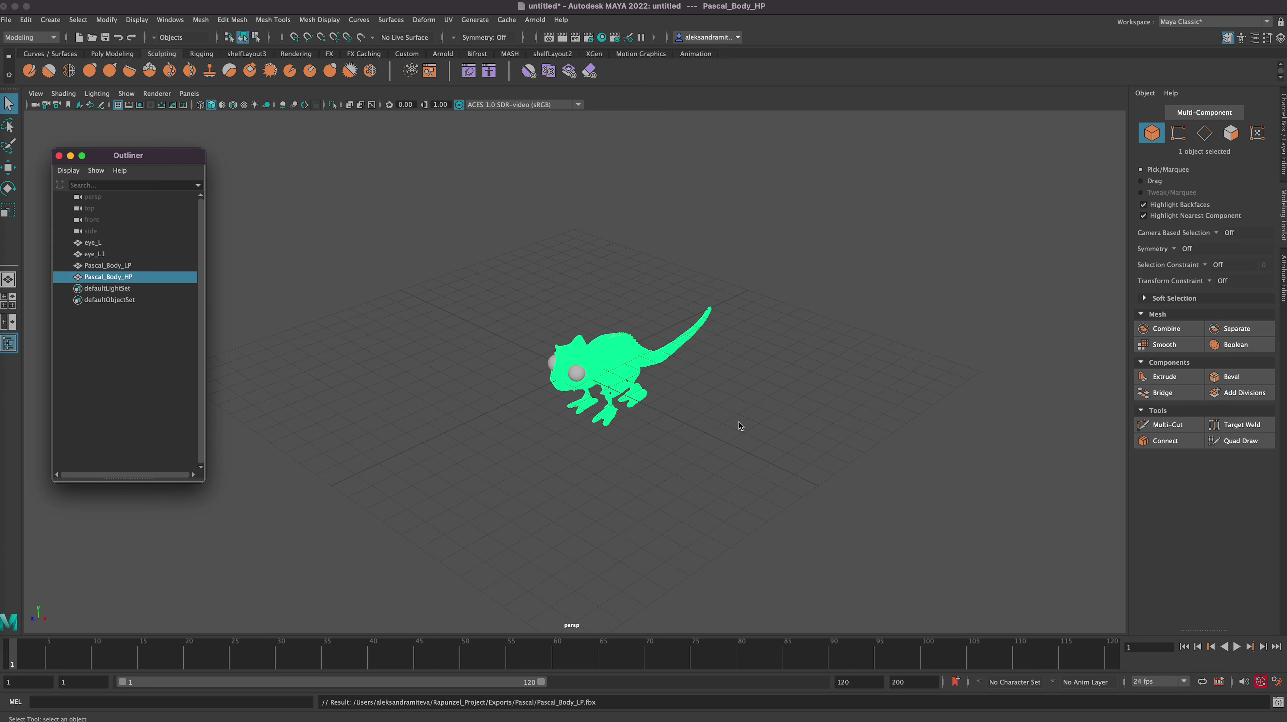
pyautogui.press('f')
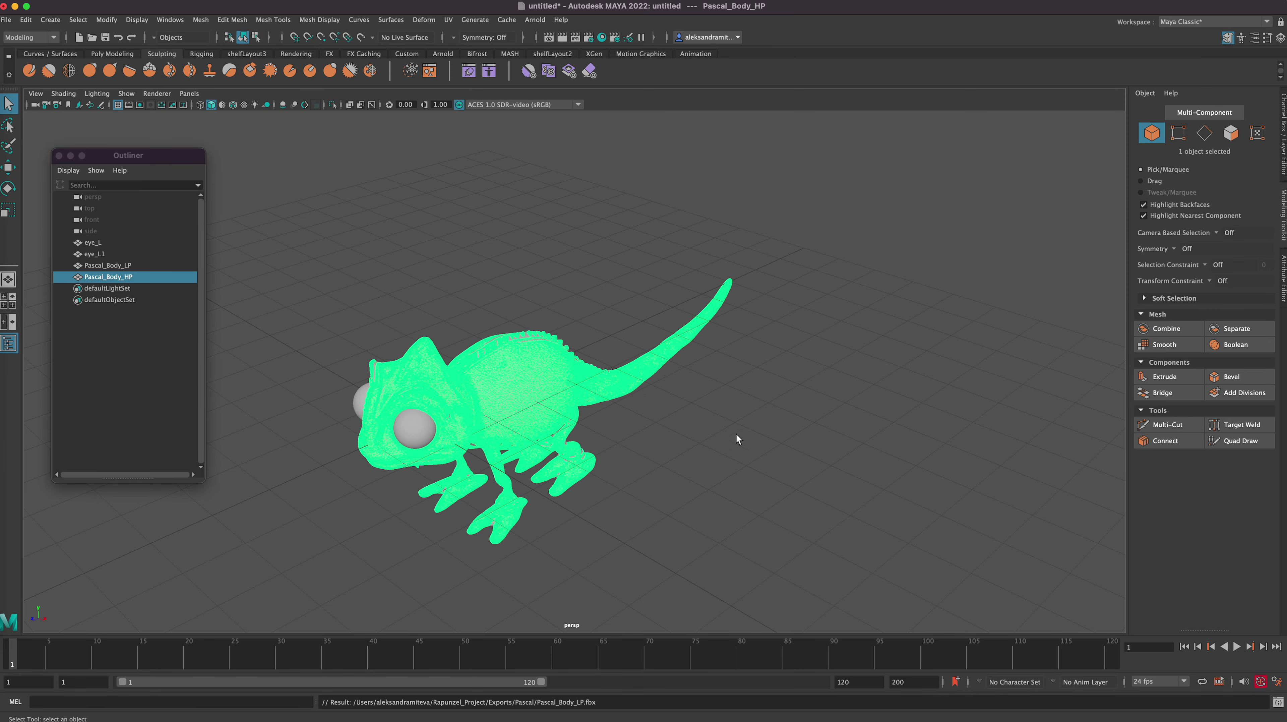
pyautogui.keyDown('alt'); pyautogui.moveTo(736, 433); pyautogui.dragTo(800, 363); pyautogui.keyUp('alt')
pyautogui.keyDown('alt'); pyautogui.moveTo(760, 405); pyautogui.dragTo(694, 476); pyautogui.keyUp('alt')
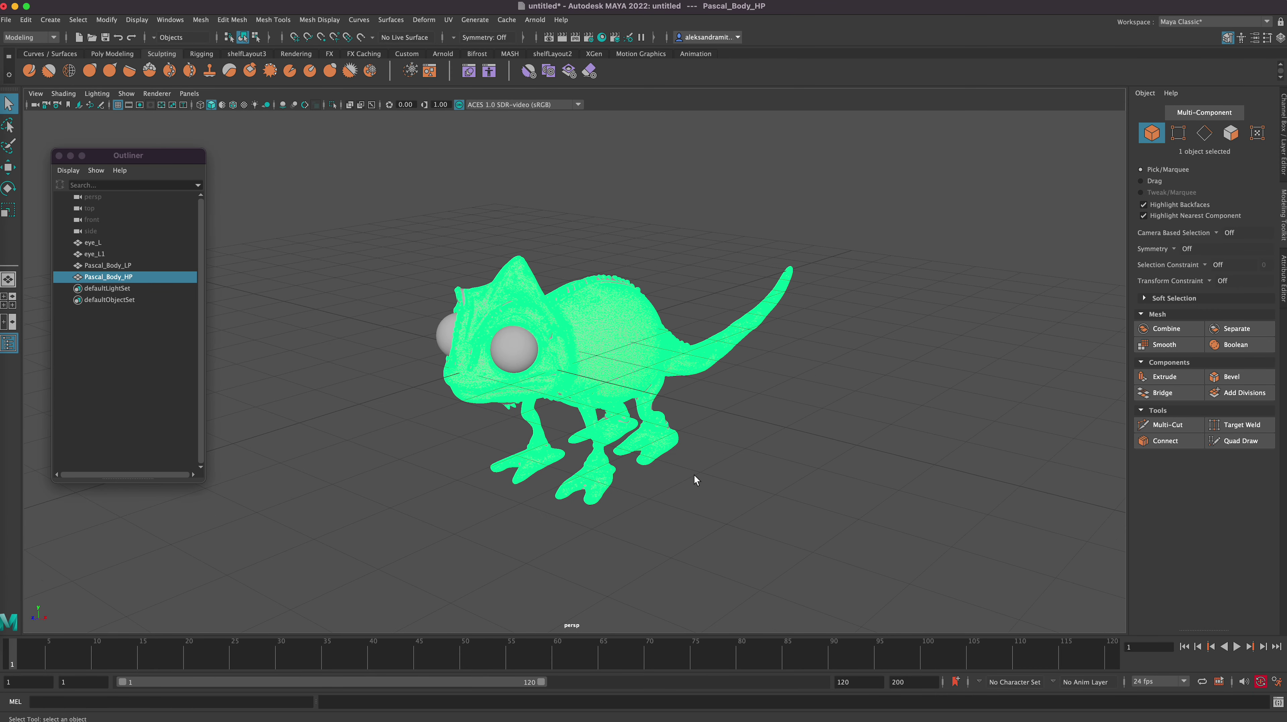
pyautogui.click(118, 104)
pyautogui.moveTo(792, 451)
pyautogui.keyDown('alt'); pyautogui.mouseDown()
pyautogui.moveTo(778, 451)
pyautogui.moveTo(793, 451)
pyautogui.moveTo(787, 440)
pyautogui.mouseUp(); pyautogui.keyUp('alt')
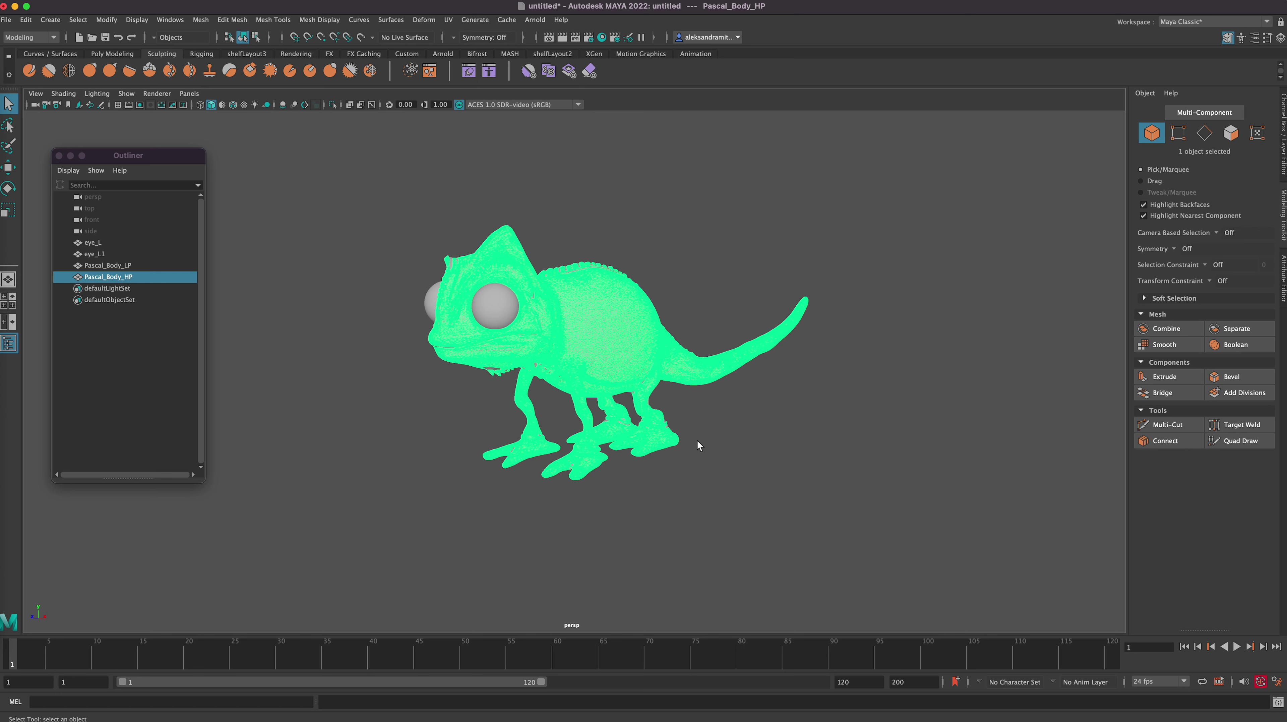
# - Move Pascal_Body_HP along X to 4.91 so it stands beside the low-poly body
pyautogui.press('w')
pyautogui.moveTo(534, 340); pyautogui.dragTo(770, 438)
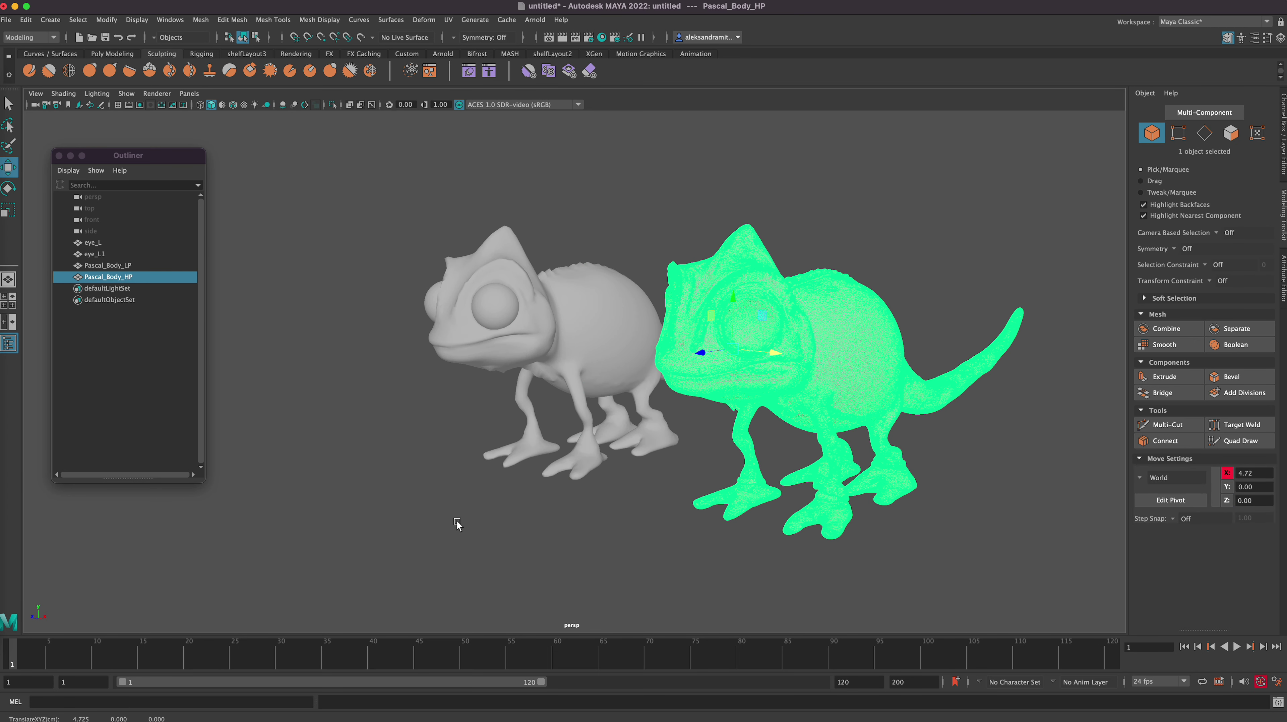
pyautogui.keyDown('alt'); pyautogui.moveTo(572, 538); pyautogui.dragTo(619, 524); pyautogui.keyUp('alt')
pyautogui.moveTo(619, 524); pyautogui.dragTo(758, 523, button='middle')
# - Turn to a front view and select both Pascal_Body_HP and Pascal_Body_LP
pyautogui.click(758, 523)
pyautogui.keyDown('alt'); pyautogui.moveTo(775, 532); pyautogui.dragTo(719, 508); pyautogui.keyUp('alt')
pyautogui.keyDown('alt'); pyautogui.moveTo(851, 518); pyautogui.dragTo(848, 527); pyautogui.keyUp('alt')
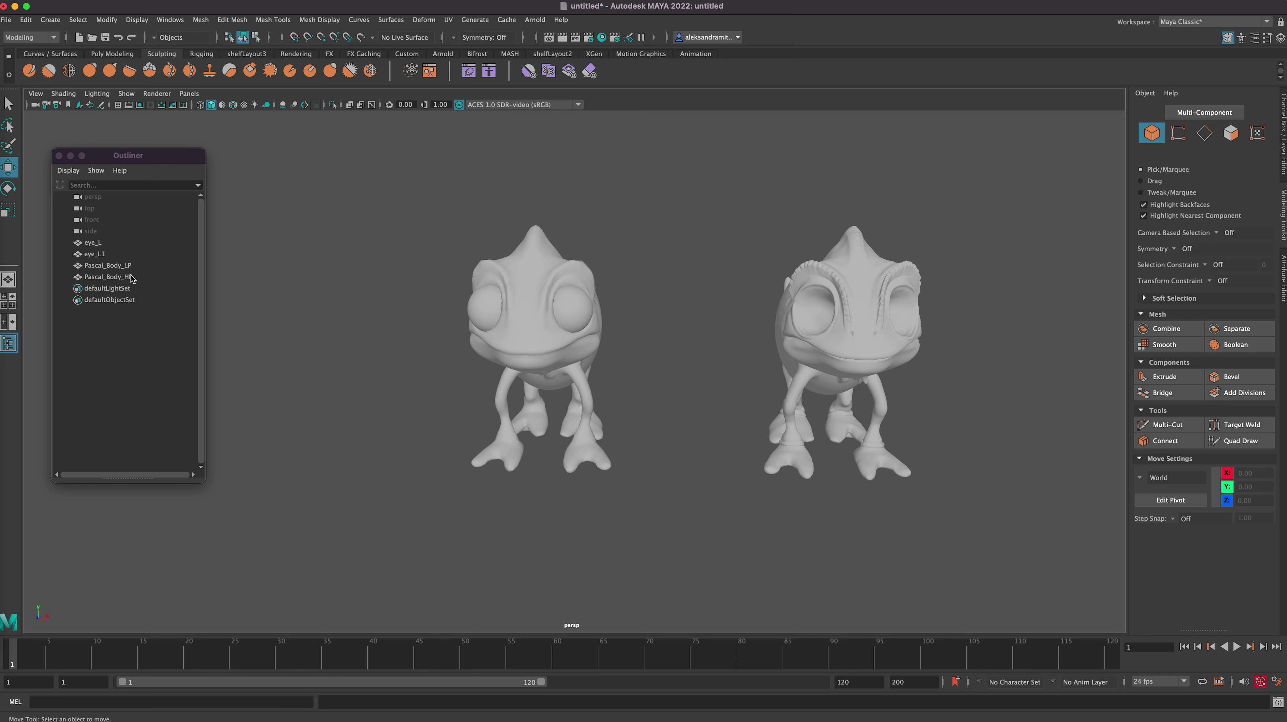
pyautogui.moveTo(129, 278); pyautogui.dragTo(130, 279, button='middle')
pyautogui.click(130, 279)
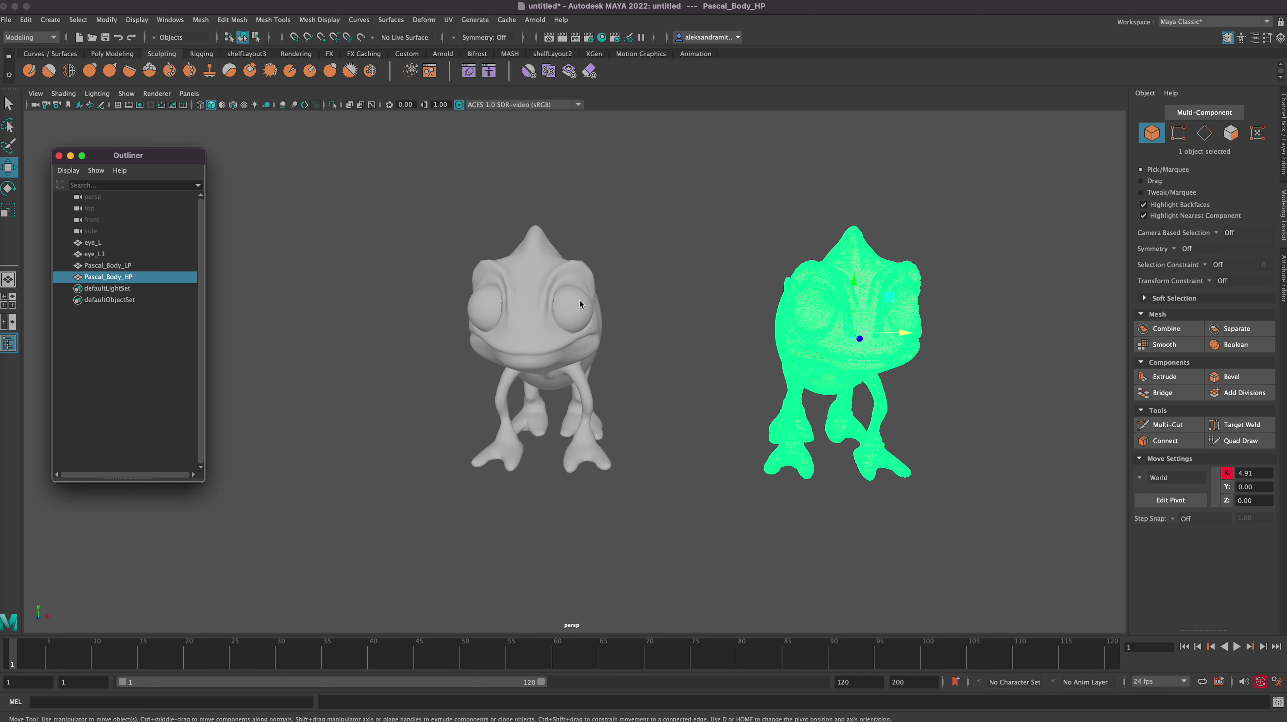
pyautogui.keyDown('shift'); pyautogui.click(540, 336); pyautogui.keyUp('shift')
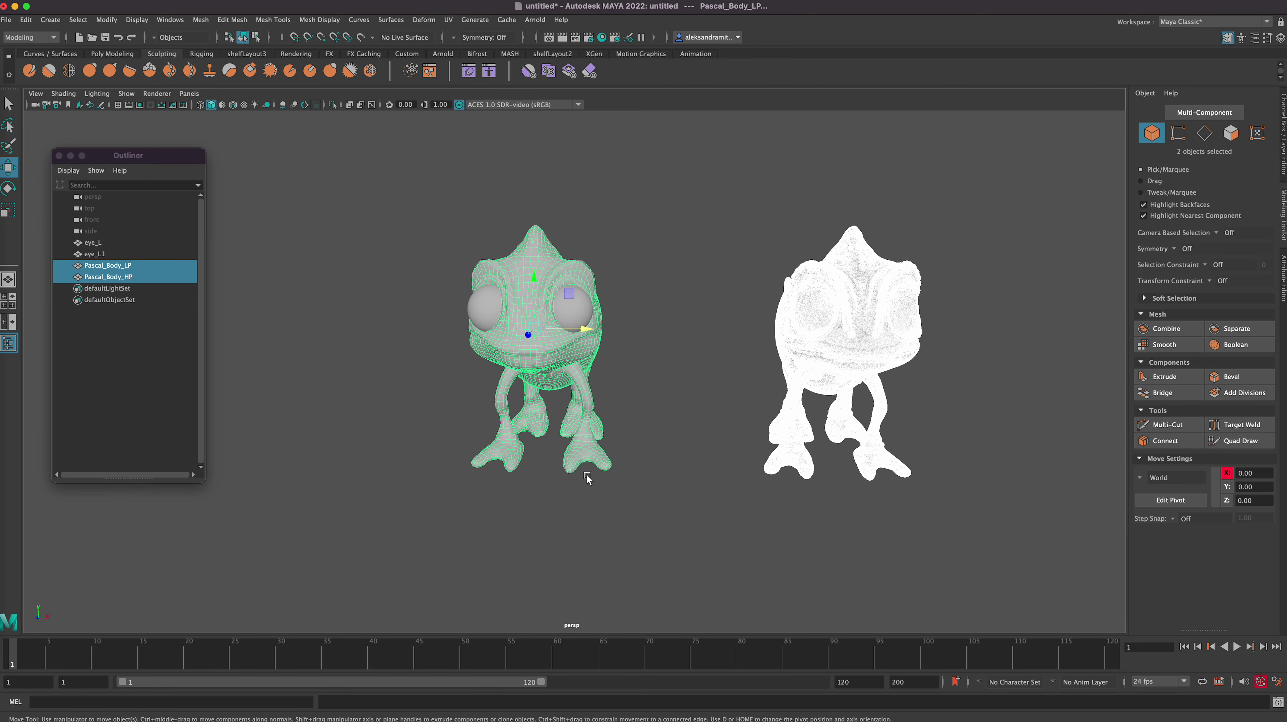
# - Select both chameleons from a side view, undoing an accidental slight move along X
pyautogui.moveTo(939, 444)
pyautogui.keyDown('alt'); pyautogui.mouseDown()
pyautogui.moveTo(919, 440)
pyautogui.moveTo(921, 454)
pyautogui.moveTo(930, 433)
pyautogui.mouseUp(); pyautogui.keyUp('alt')
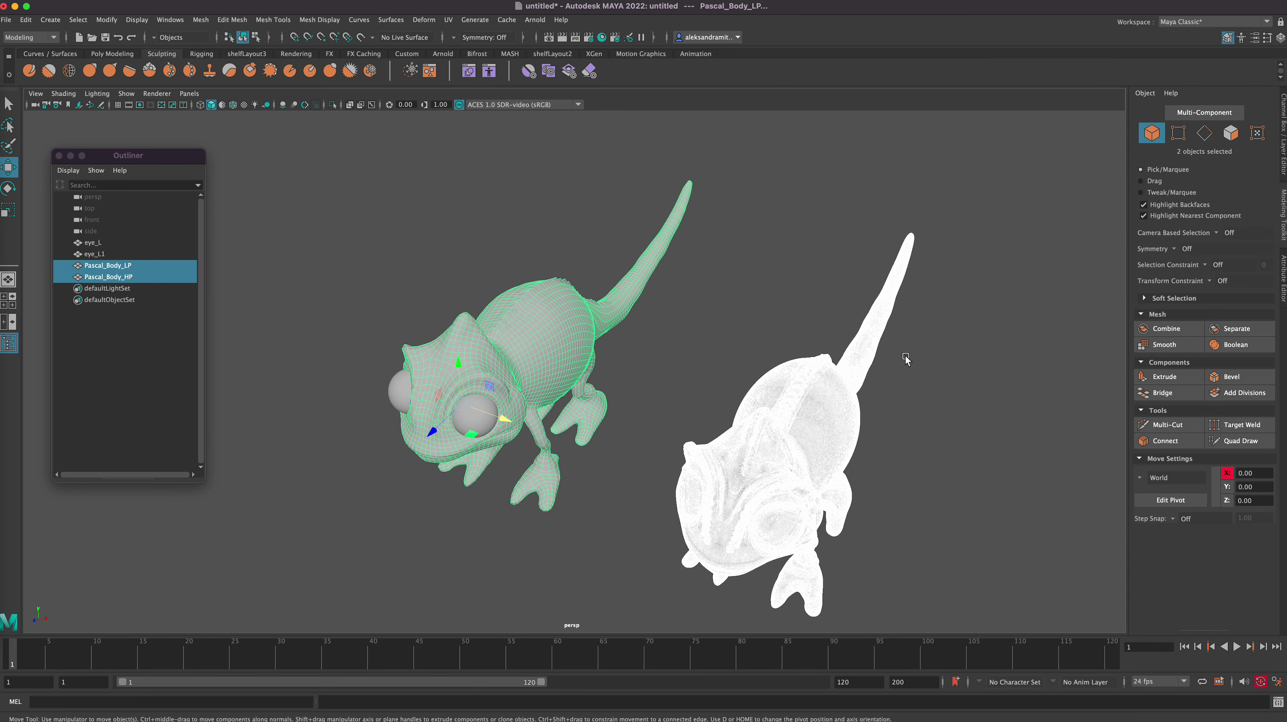
pyautogui.keyDown('alt'); pyautogui.moveTo(909, 359); pyautogui.dragTo(876, 379); pyautogui.keyUp('alt')
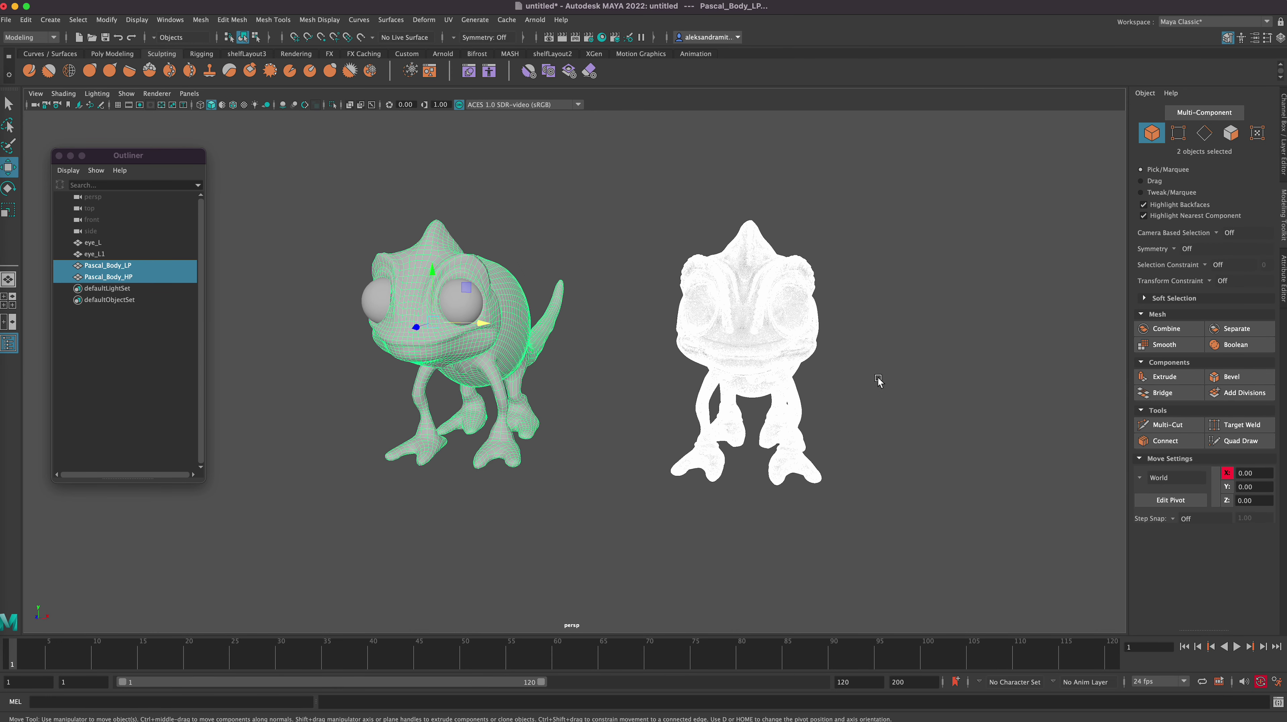
pyautogui.click(881, 420)
pyautogui.click(796, 340)
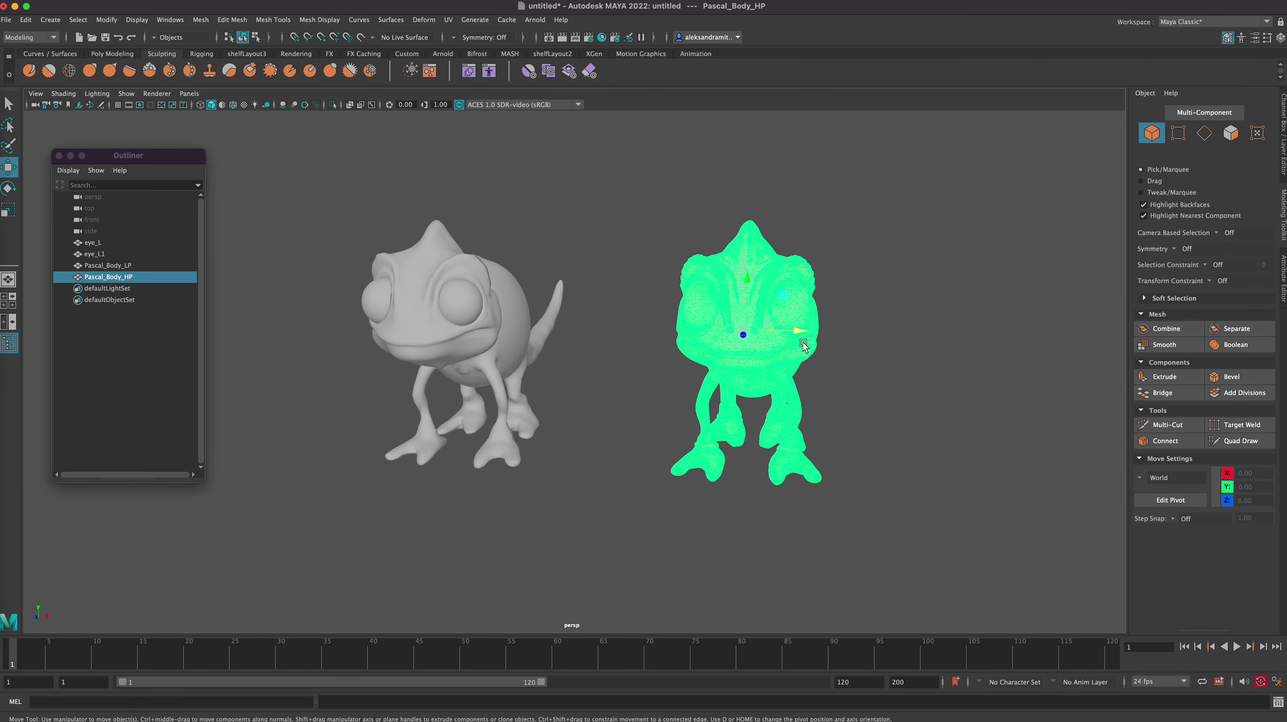
pyautogui.keyDown('alt'); pyautogui.moveTo(875, 424); pyautogui.dragTo(860, 422); pyautogui.keyUp('alt')
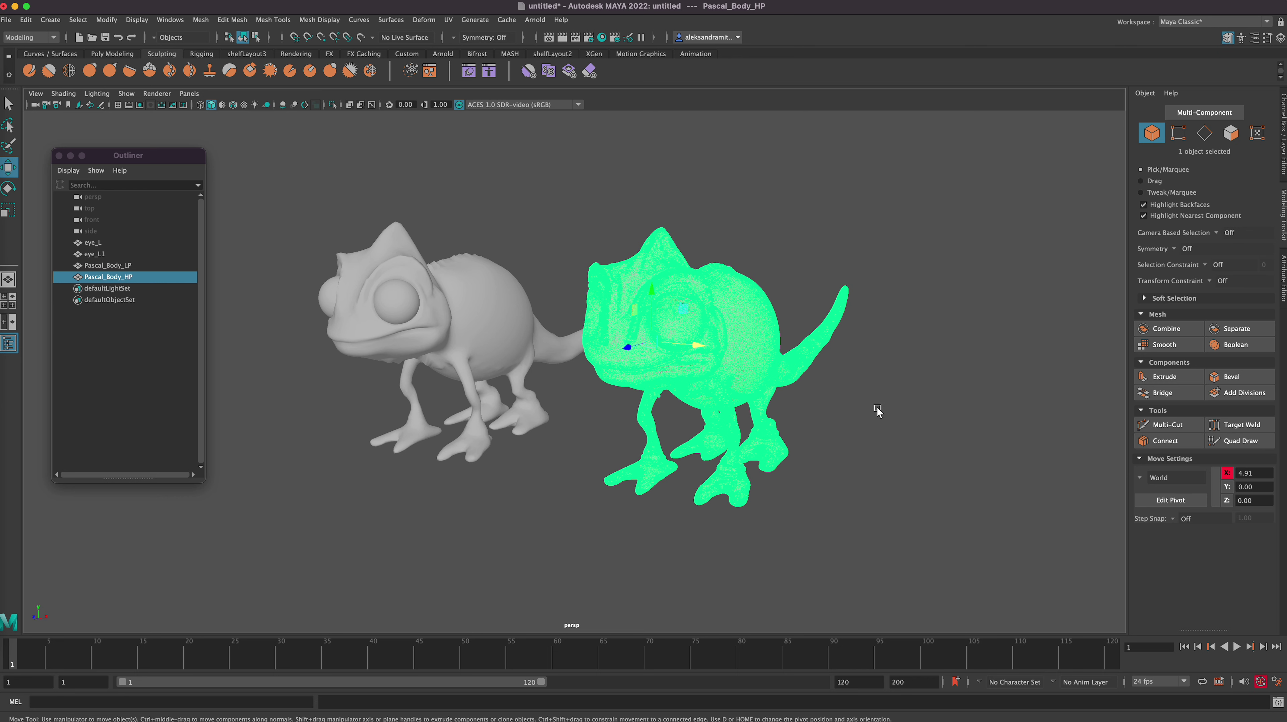
pyautogui.keyDown('alt'); pyautogui.moveTo(882, 425); pyautogui.dragTo(902, 435); pyautogui.keyUp('alt')
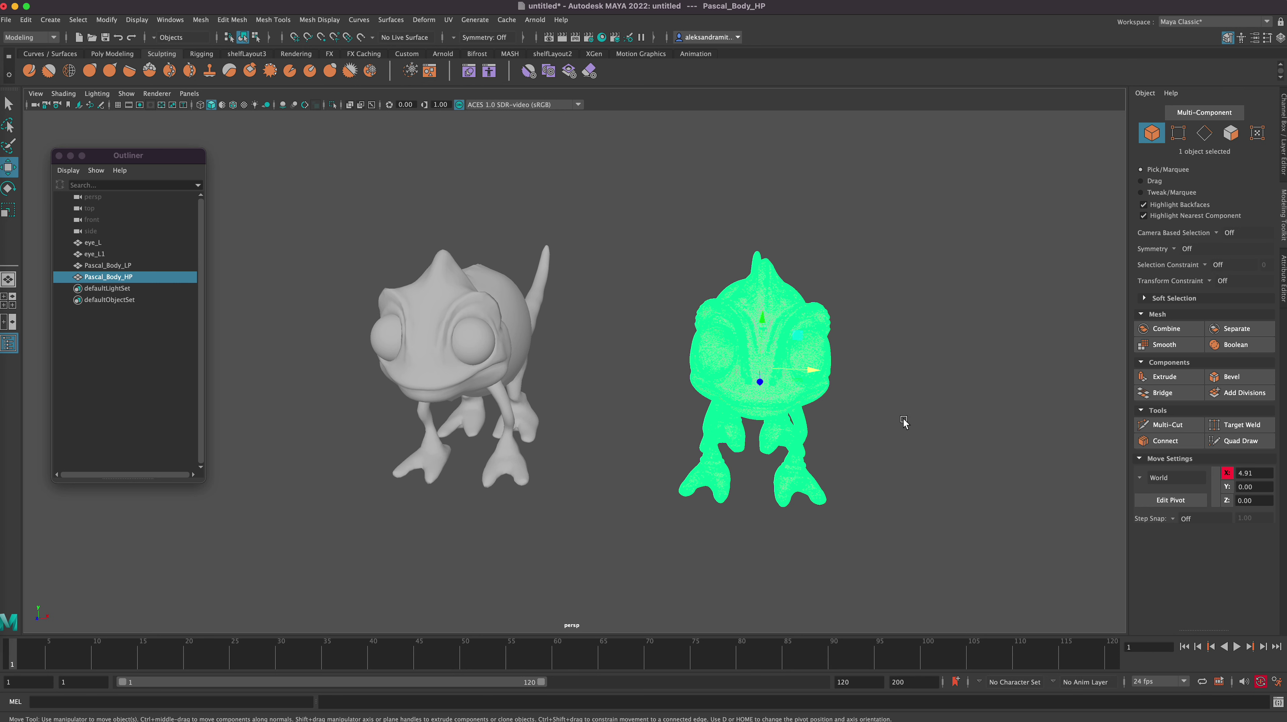
pyautogui.keyDown('alt'); pyautogui.moveTo(888, 451); pyautogui.dragTo(893, 446); pyautogui.keyUp('alt')
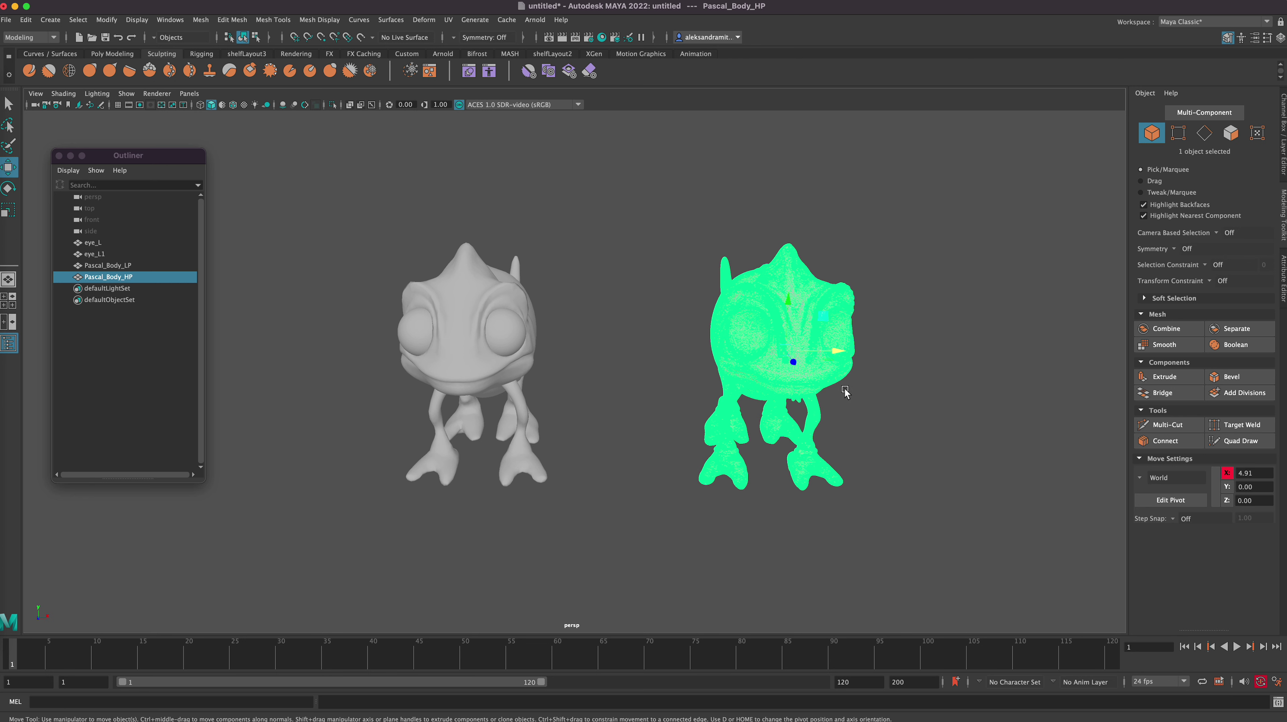
pyautogui.keyDown('shift'); pyautogui.click(473, 372); pyautogui.keyUp('shift')
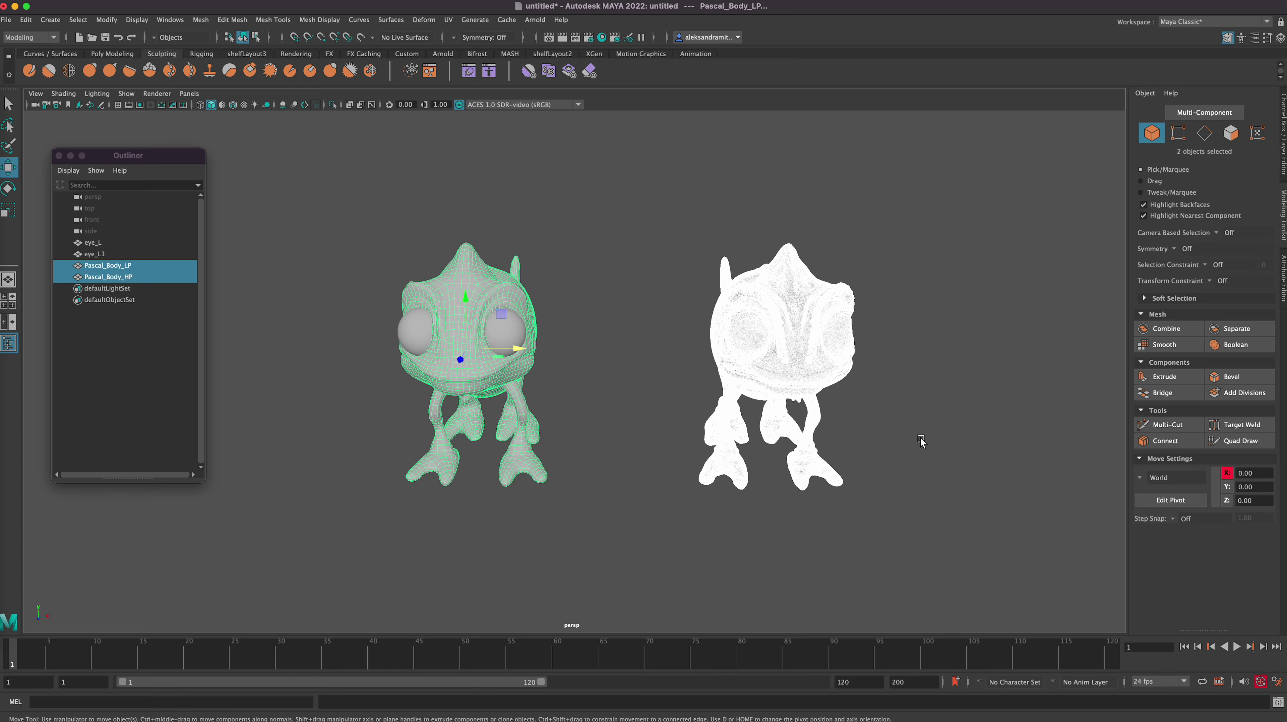
pyautogui.moveTo(920, 468)
pyautogui.keyDown('alt'); pyautogui.mouseDown()
pyautogui.moveTo(896, 483)
pyautogui.moveTo(918, 490)
pyautogui.moveTo(923, 466)
pyautogui.mouseUp(); pyautogui.keyUp('alt')
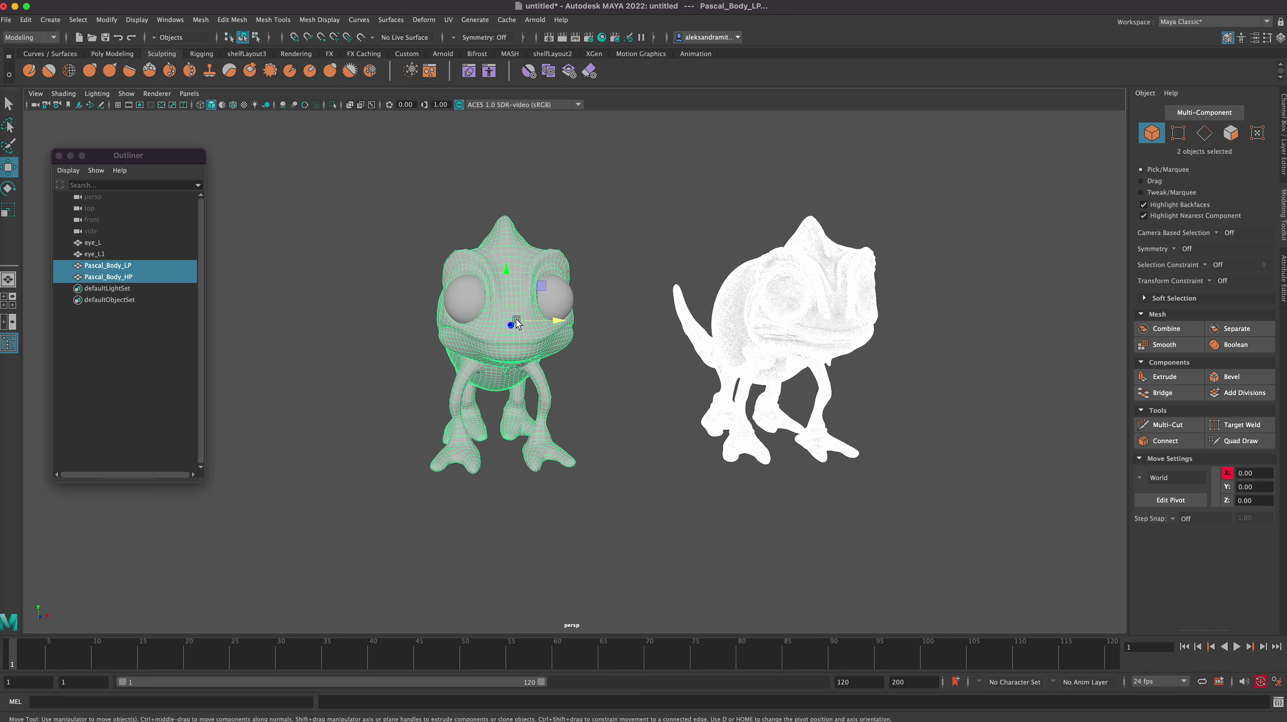
pyautogui.keyDown('alt'); pyautogui.moveTo(556, 327); pyautogui.dragTo(554, 327); pyautogui.keyUp('alt')
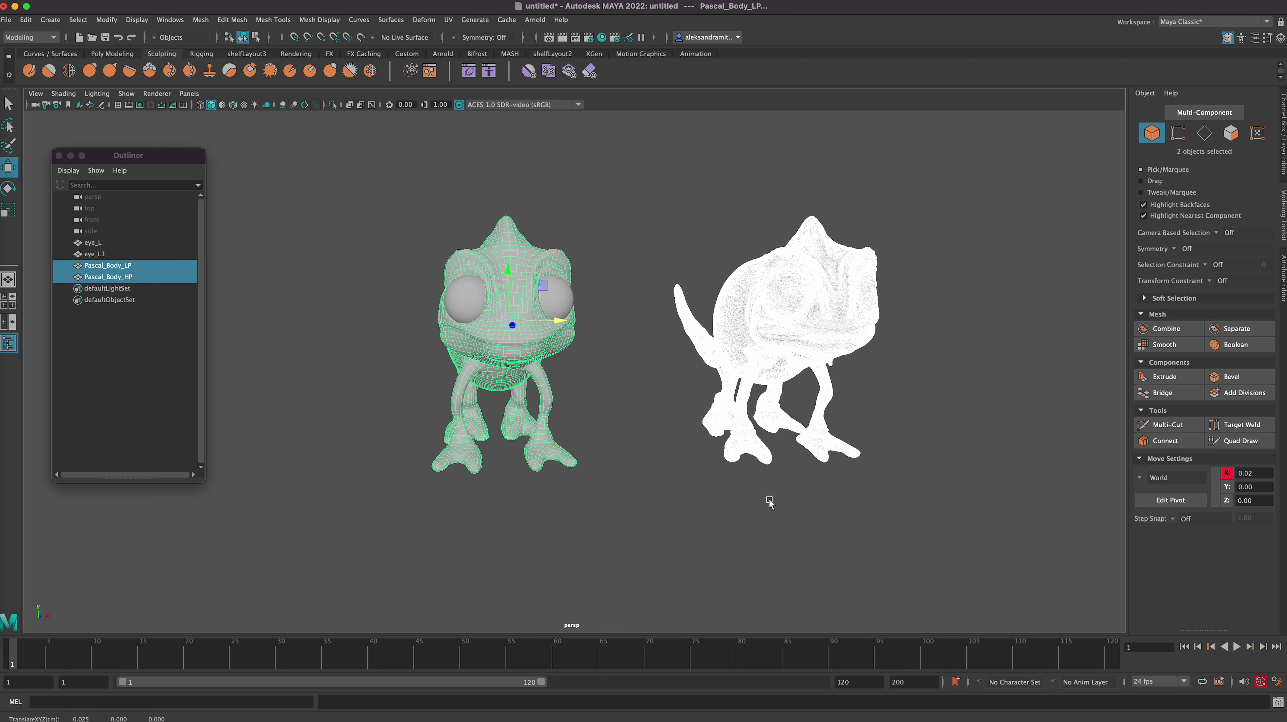
pyautogui.hotkey('ctrl', 'z')
# - Select only Pascal_Body_LP, dolly in on its front, and switch to Vertex mode
pyautogui.keyDown('alt'); pyautogui.moveTo(812, 520); pyautogui.dragTo(908, 451); pyautogui.keyUp('alt')
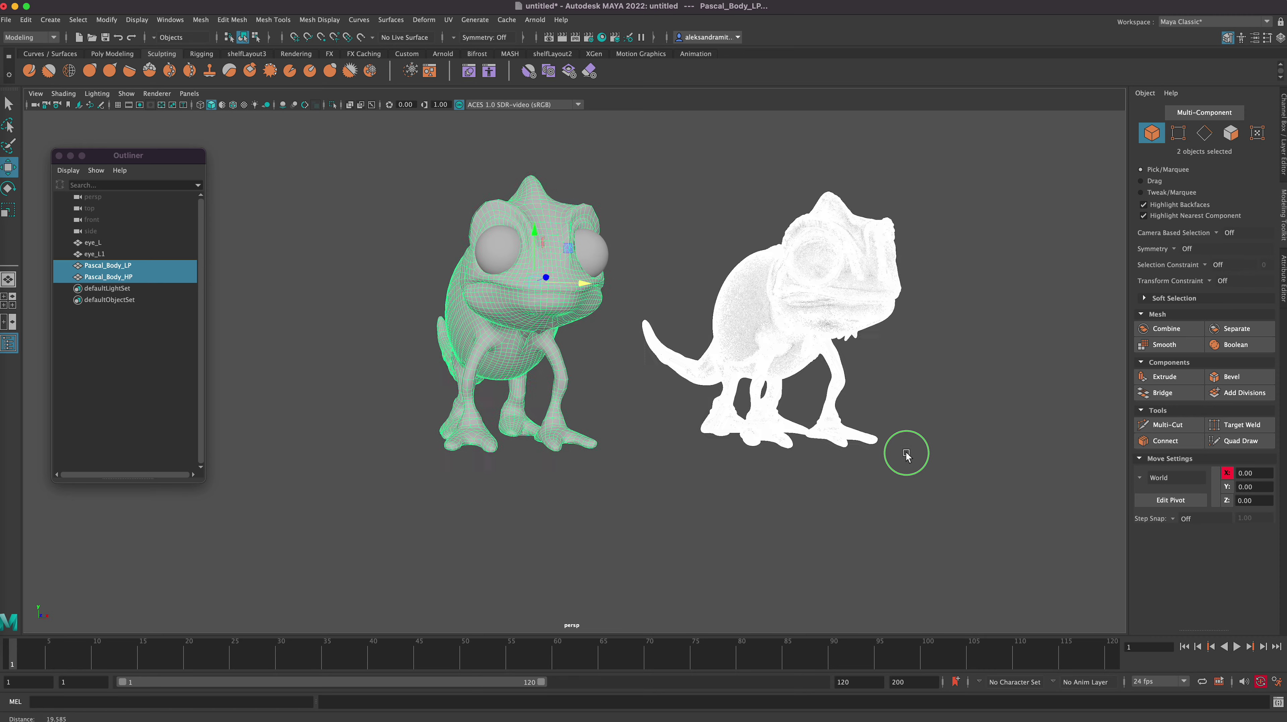
pyautogui.keyDown('alt'); pyautogui.moveTo(908, 451); pyautogui.dragTo(1016, 410, button='right'); pyautogui.keyUp('alt')
pyautogui.moveTo(743, 443)
pyautogui.keyDown('alt'); pyautogui.mouseDown()
pyautogui.moveTo(707, 489)
pyautogui.moveTo(670, 466)
pyautogui.moveTo(712, 483)
pyautogui.mouseUp(); pyautogui.keyUp('alt')
pyautogui.click(707, 489)
pyautogui.click(627, 361)
pyautogui.keyDown('alt'); pyautogui.moveTo(713, 483); pyautogui.dragTo(925, 389, button='right'); pyautogui.keyUp('alt')
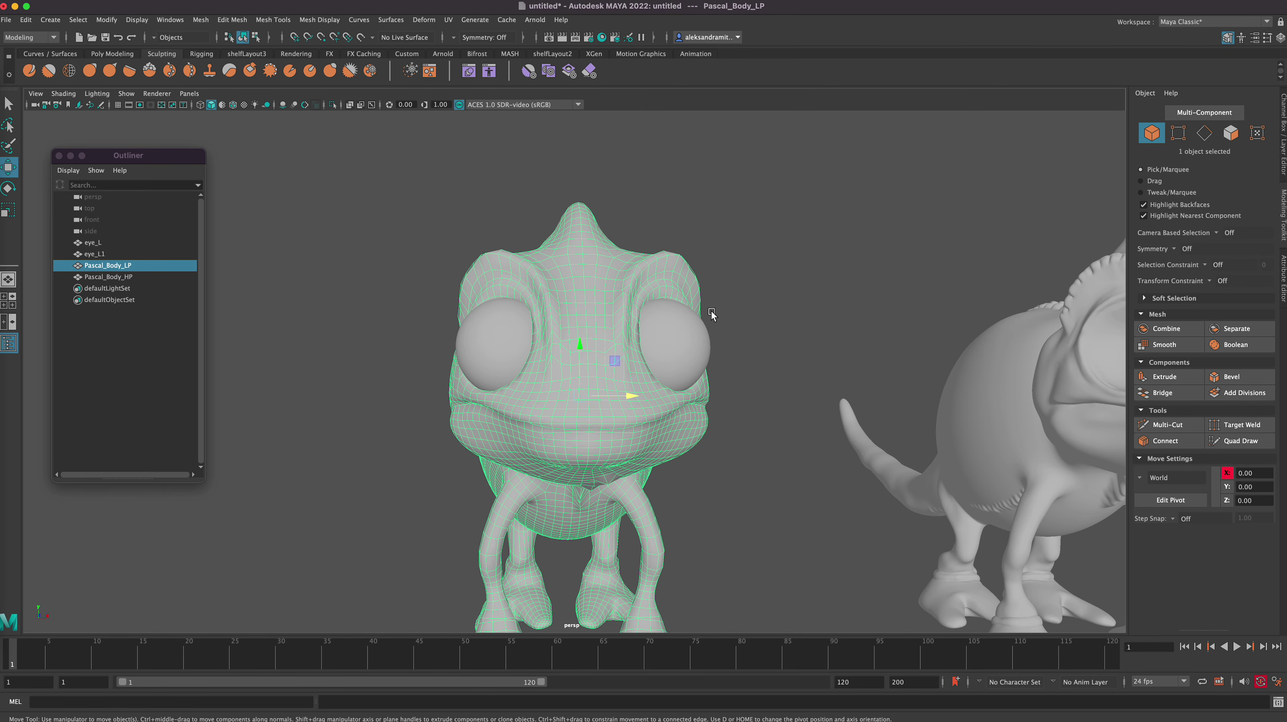
pyautogui.click(1178, 132)
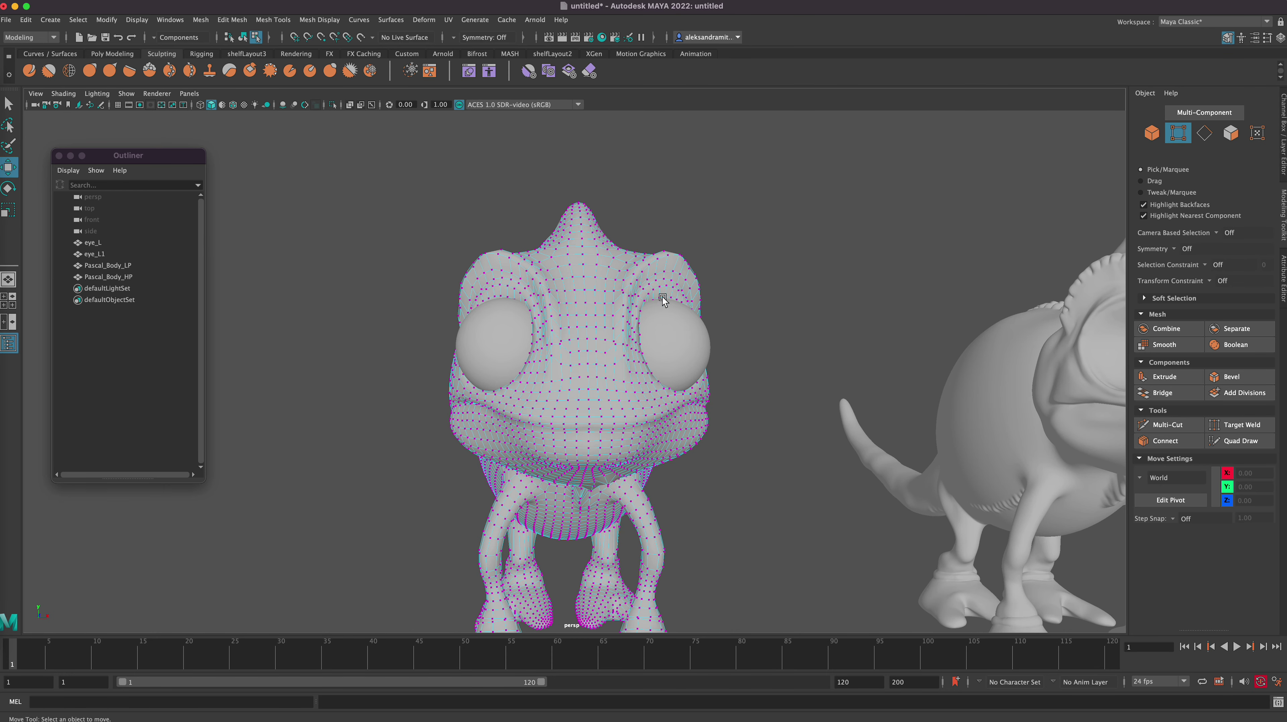
# - Move vertices on the upper right of the head, then undo the last move
pyautogui.keyDown('alt'); pyautogui.moveTo(662, 296); pyautogui.dragTo(637, 298); pyautogui.keyUp('alt')
pyautogui.moveTo(638, 304); pyautogui.dragTo(661, 291)
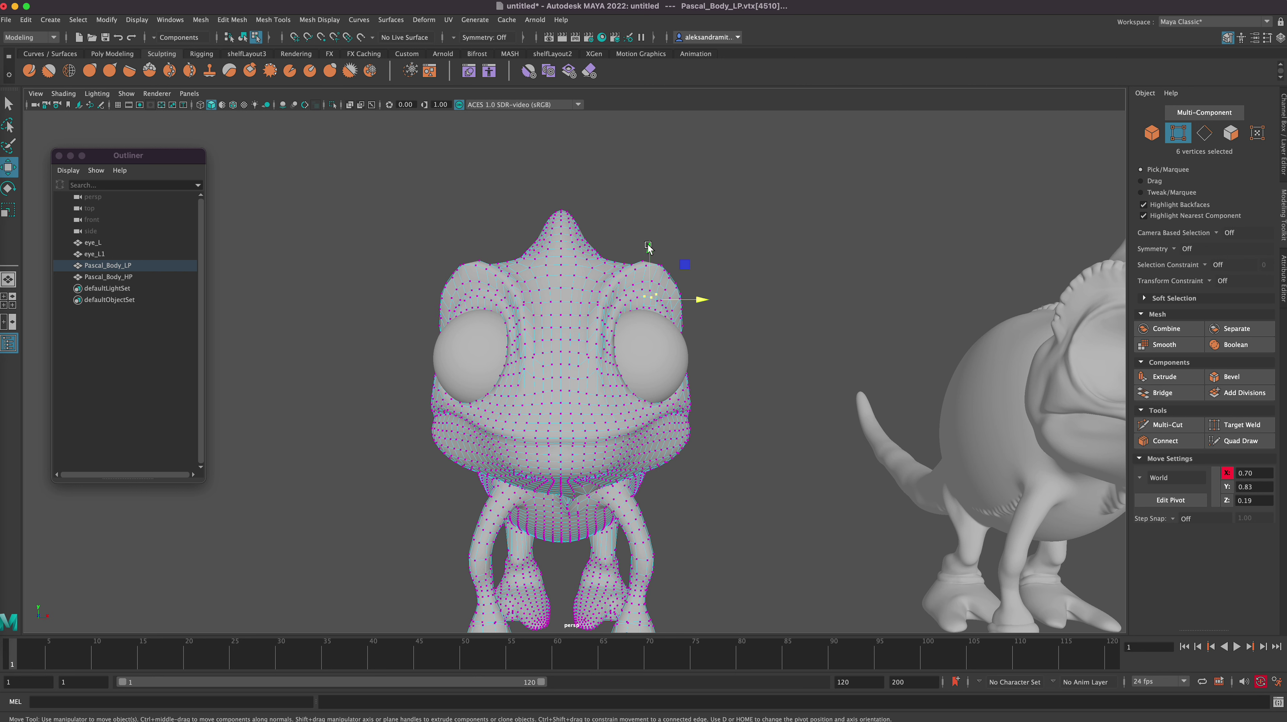
pyautogui.moveTo(650, 248); pyautogui.dragTo(652, 259)
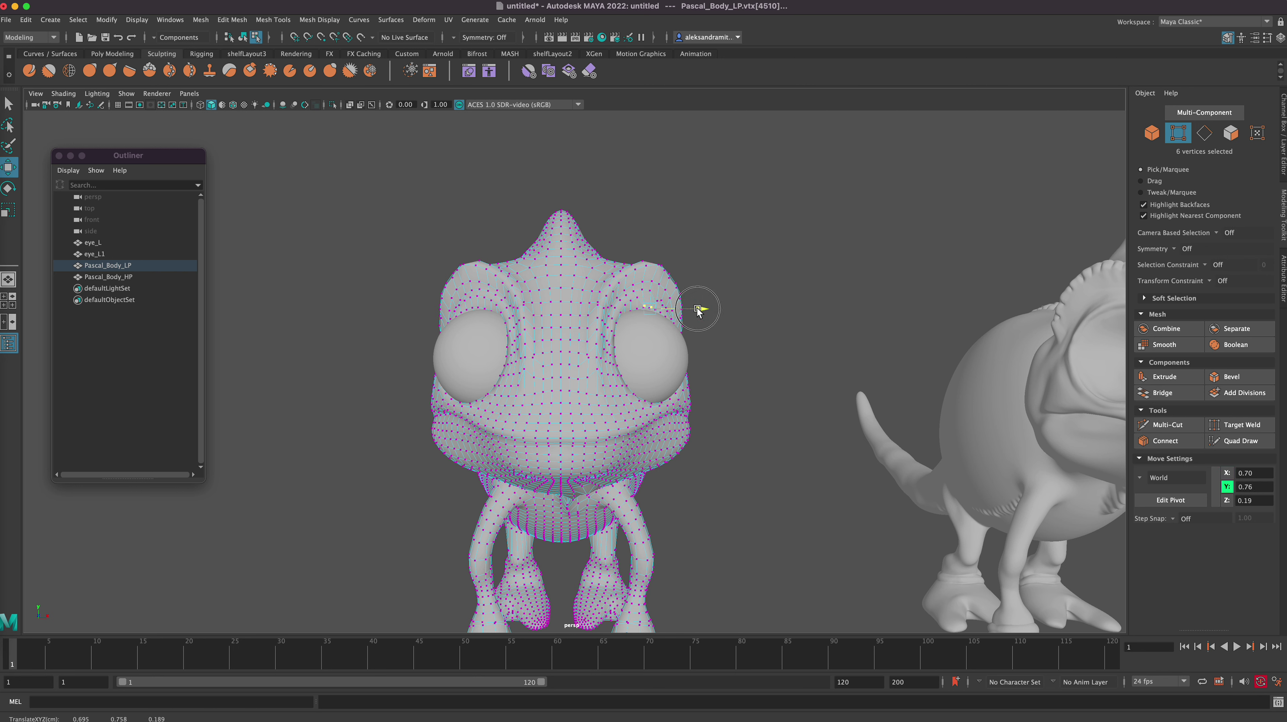
pyautogui.moveTo(699, 307); pyautogui.dragTo(662, 283)
pyautogui.hotkey('ctrl', 'z')
pyautogui.hotkey('ctrl', 'z')
pyautogui.hotkey('ctrl', 'z')
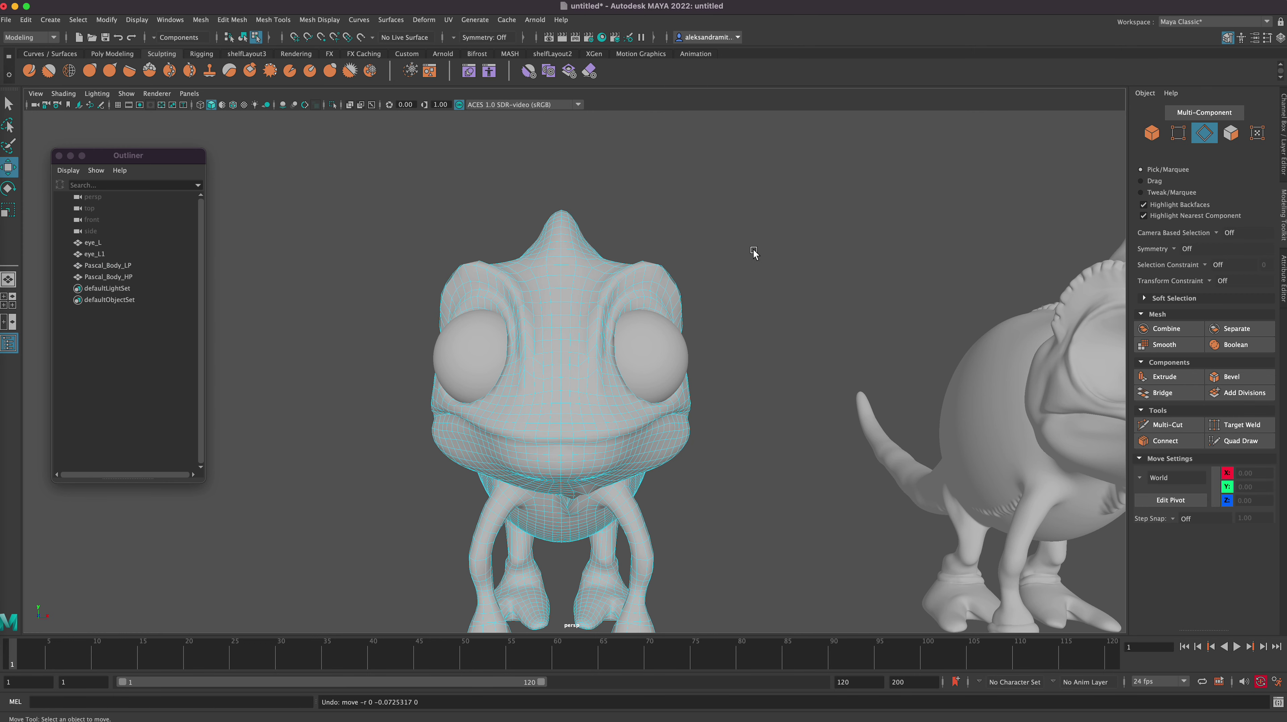
# - Select two brow edges above the right eye and reposition them with the Move manipulator
pyautogui.click(657, 298)
pyautogui.keyDown('alt'); pyautogui.moveTo(747, 408); pyautogui.dragTo(752, 426); pyautogui.keyUp('alt')
pyautogui.press('f')
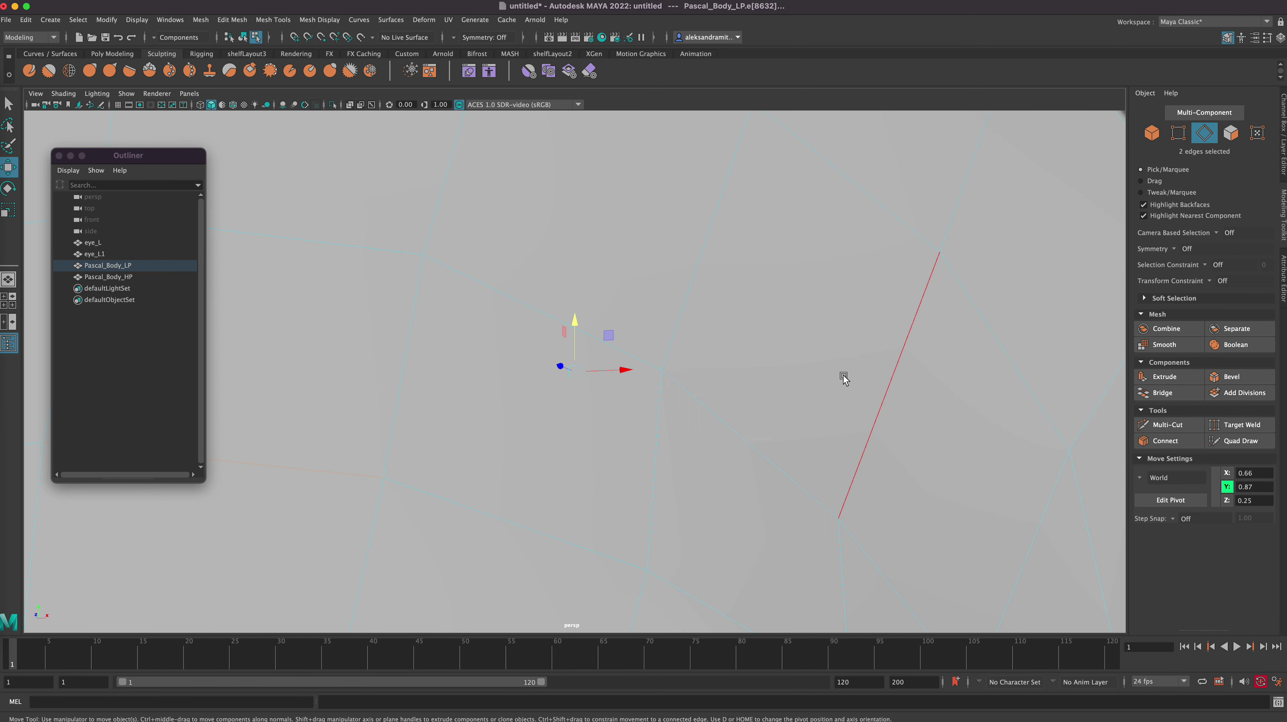
pyautogui.keyDown('alt'); pyautogui.moveTo(844, 378); pyautogui.dragTo(732, 424, button='right'); pyautogui.keyUp('alt')
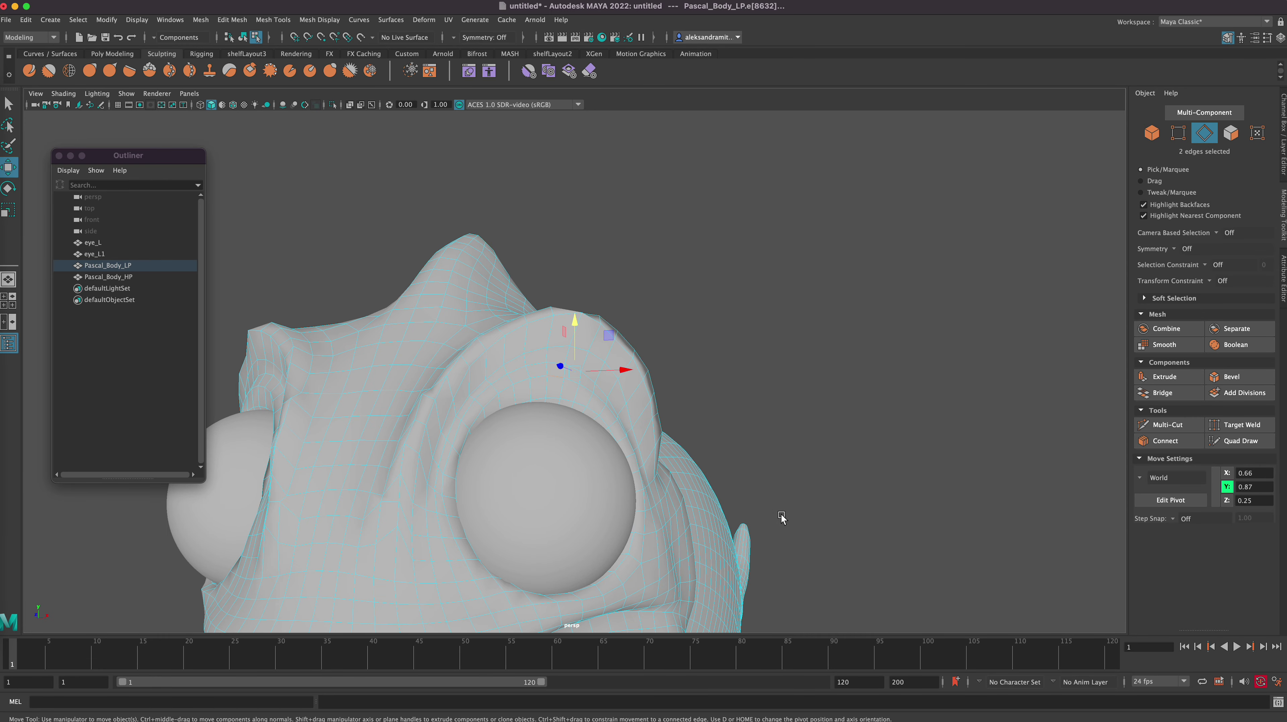
pyautogui.keyDown('alt'); pyautogui.moveTo(782, 517); pyautogui.dragTo(855, 445); pyautogui.keyUp('alt')
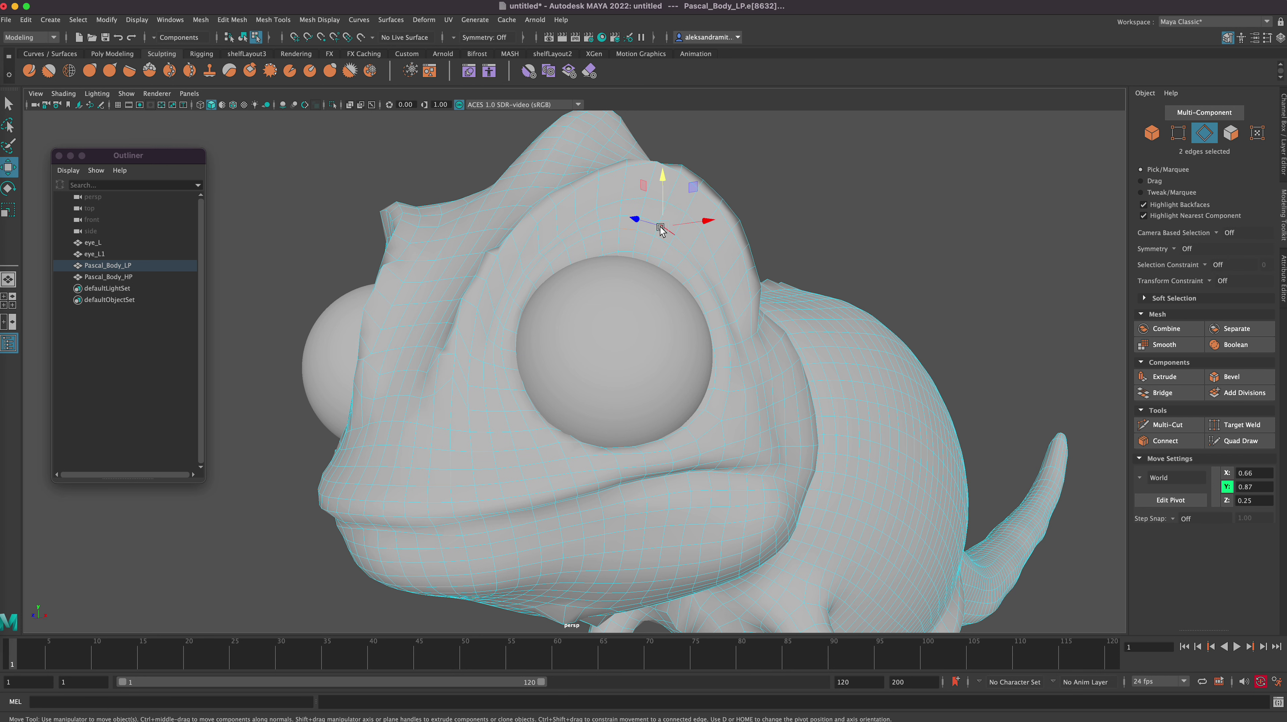
pyautogui.moveTo(660, 230); pyautogui.dragTo(636, 250)
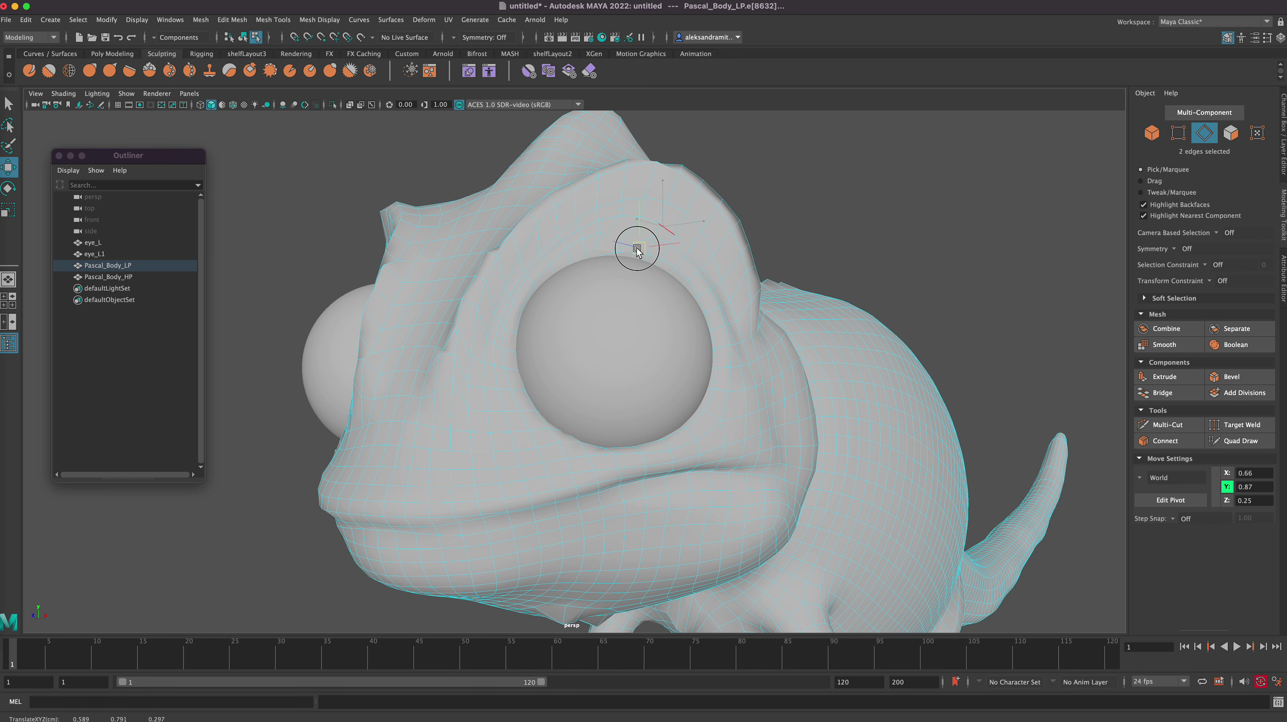
pyautogui.keyDown('alt'); pyautogui.moveTo(835, 295); pyautogui.dragTo(870, 286); pyautogui.keyUp('alt')
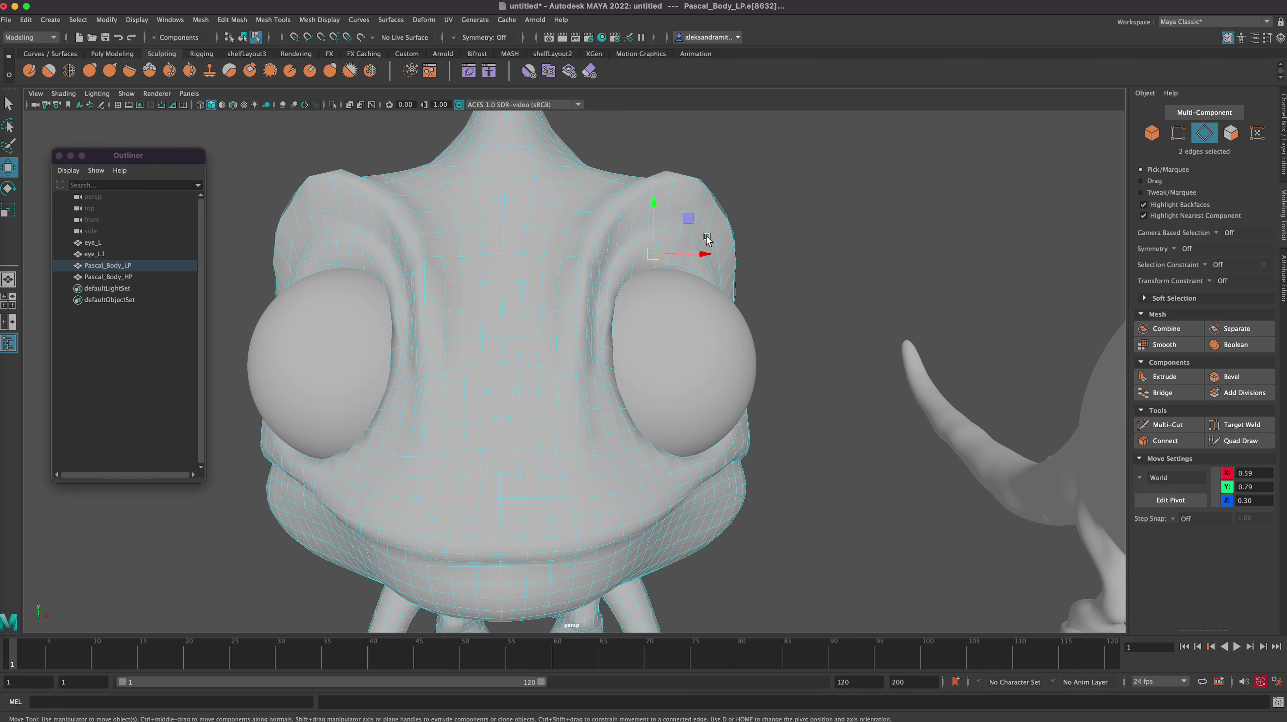
pyautogui.keyDown('alt'); pyautogui.moveTo(707, 239); pyautogui.dragTo(704, 253); pyautogui.keyUp('alt')
pyautogui.keyDown('alt'); pyautogui.moveTo(703, 253); pyautogui.dragTo(741, 248, button='right'); pyautogui.keyUp('alt')
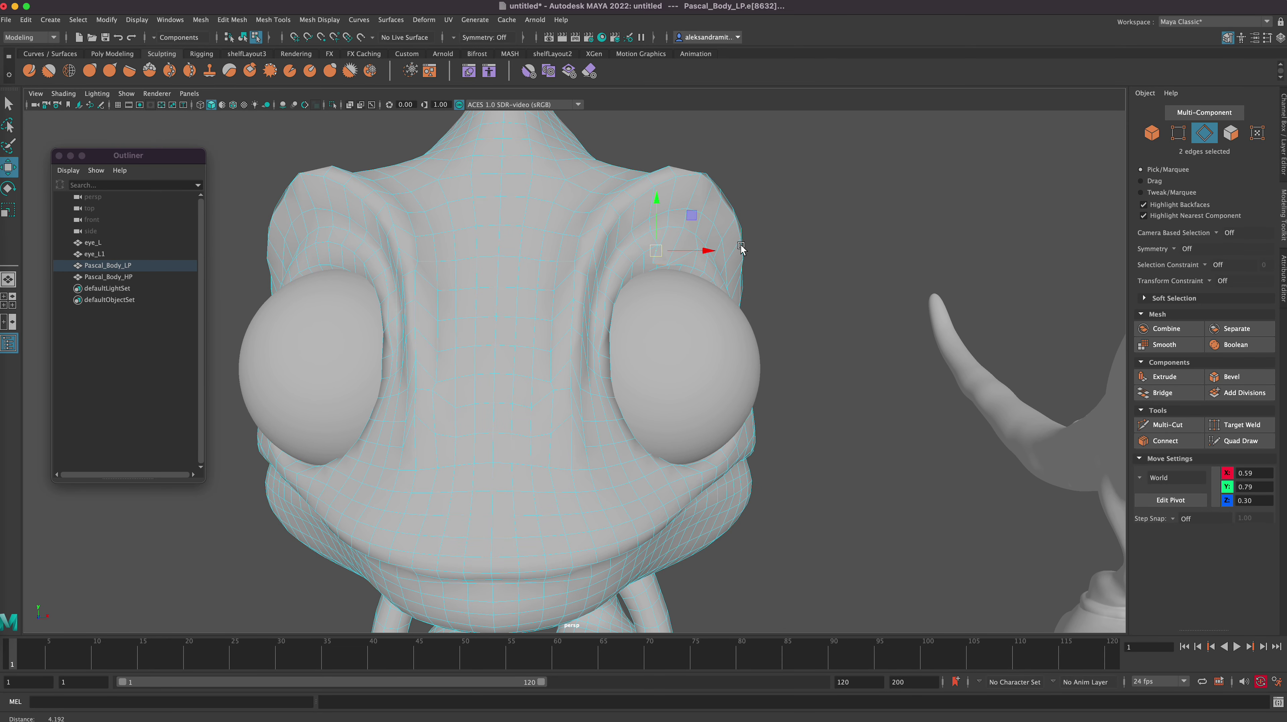
pyautogui.moveTo(706, 250); pyautogui.dragTo(732, 247)
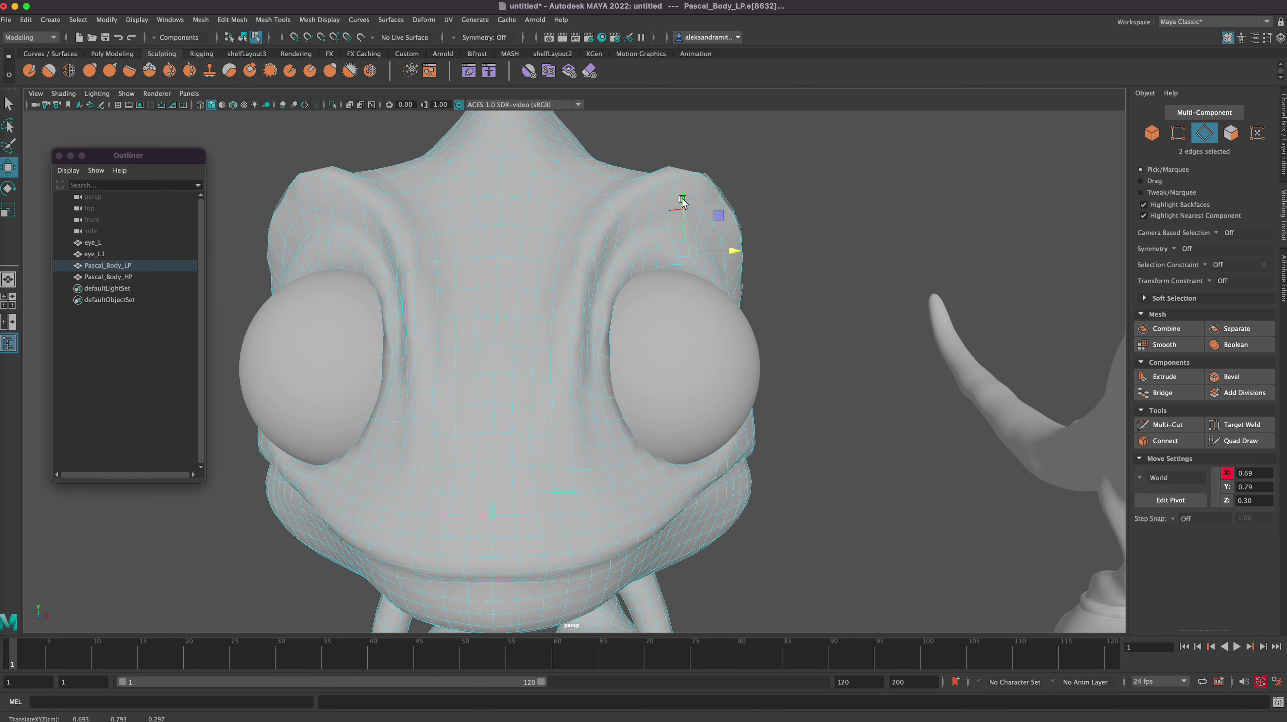
pyautogui.moveTo(683, 201)
pyautogui.mouseDown()
pyautogui.moveTo(687, 217)
pyautogui.moveTo(684, 191)
pyautogui.mouseUp()
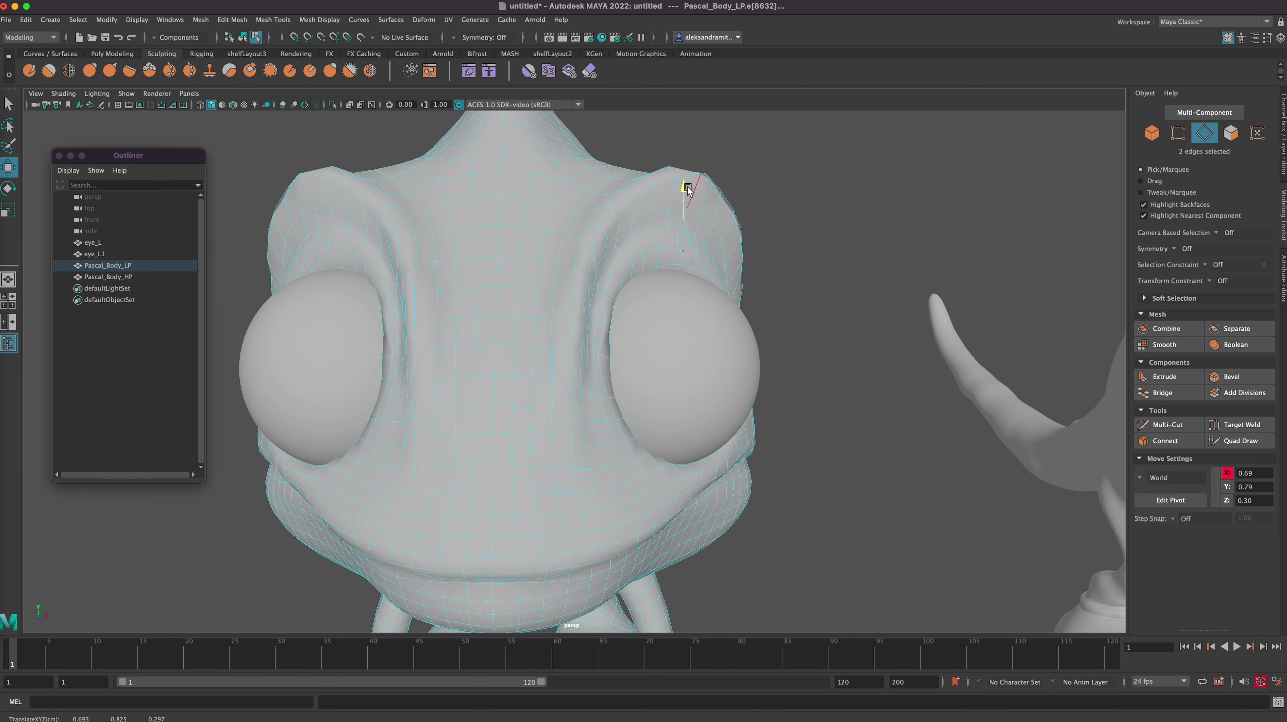
# - Select the brow edge loop, switch to Face mode, and lower the crest faces to Y 0.77
pyautogui.click(652, 252)
pyautogui.click(657, 251)
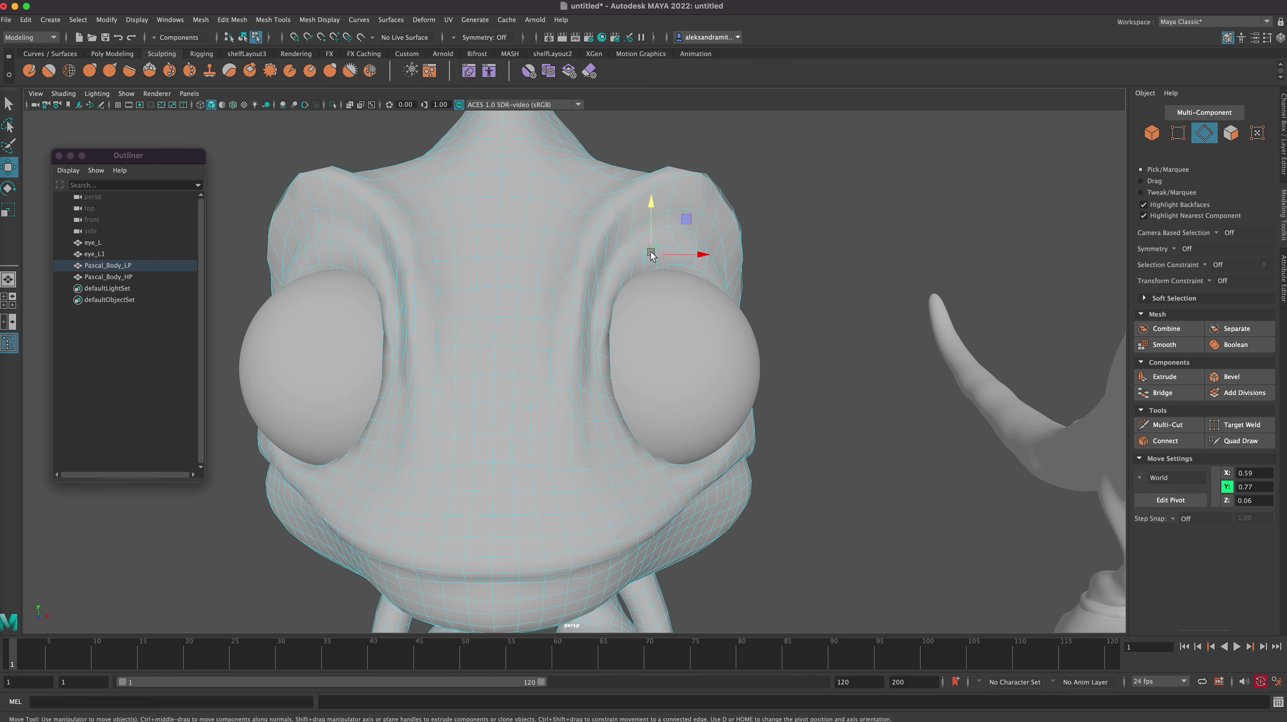
pyautogui.doubleClick(672, 279)
pyautogui.press('F11')
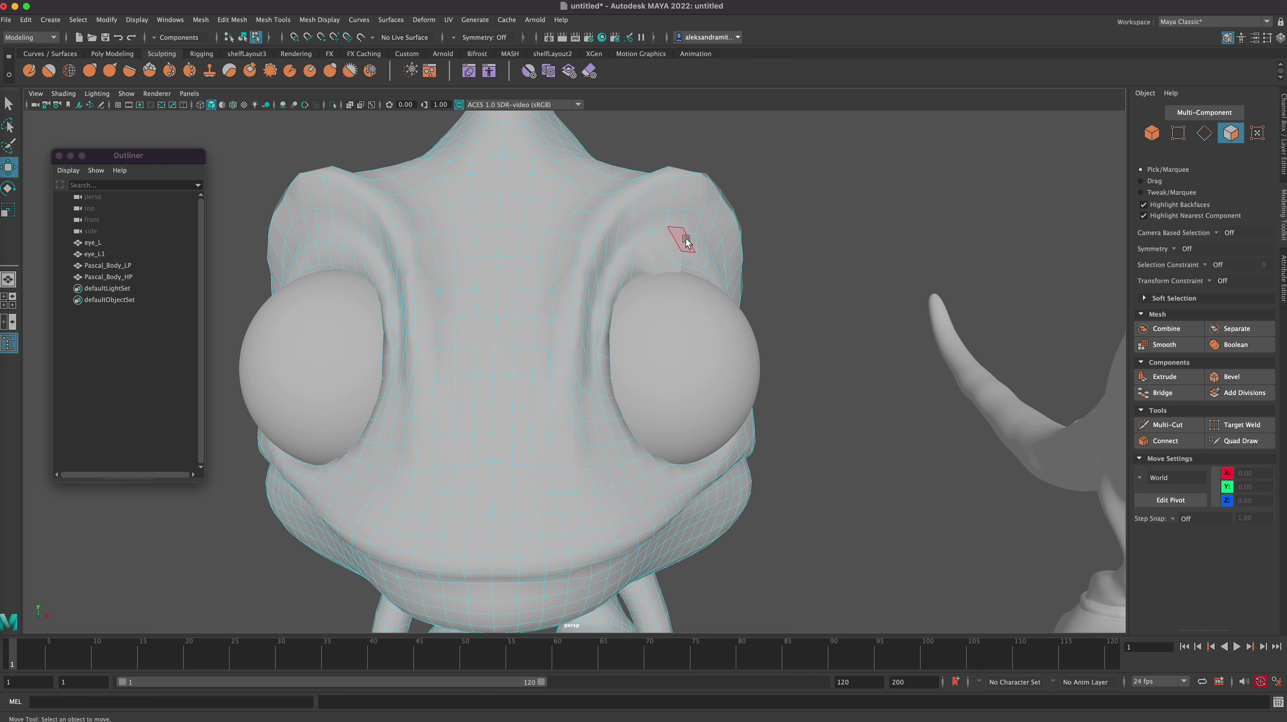
pyautogui.click(680, 234)
pyautogui.moveTo(680, 233); pyautogui.dragTo(706, 181)
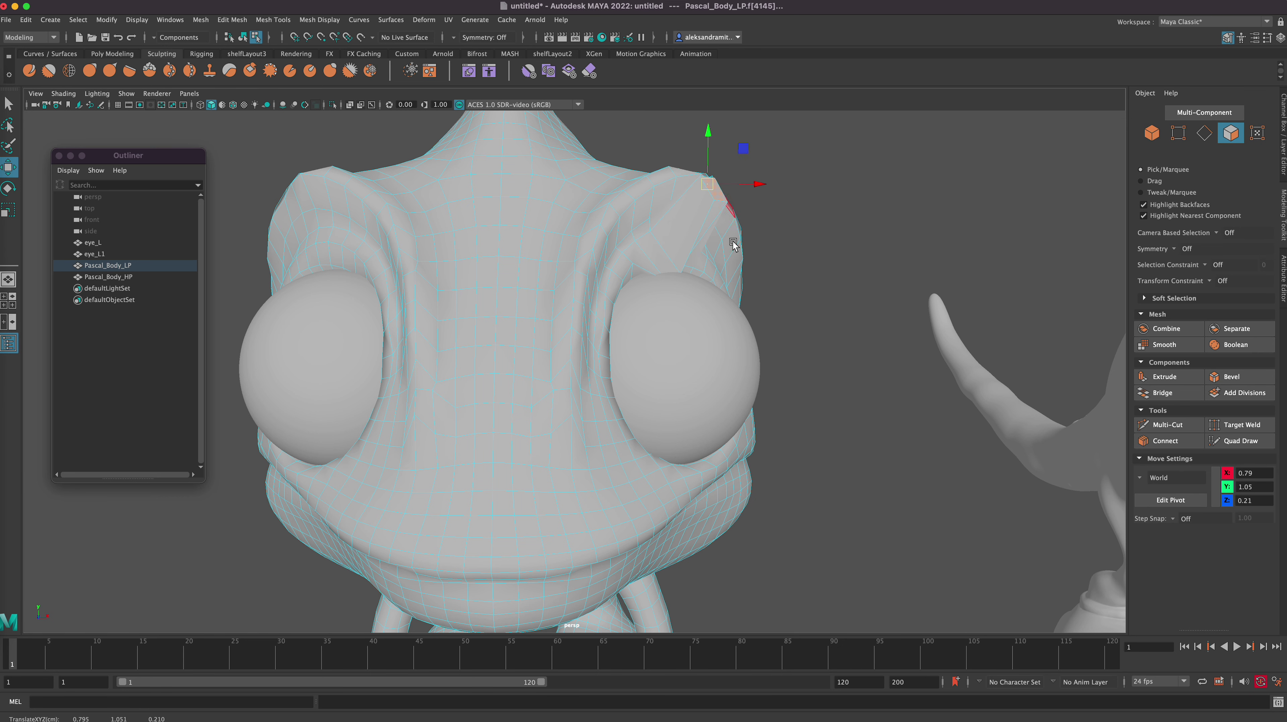
pyautogui.moveTo(709, 132); pyautogui.dragTo(722, 205)
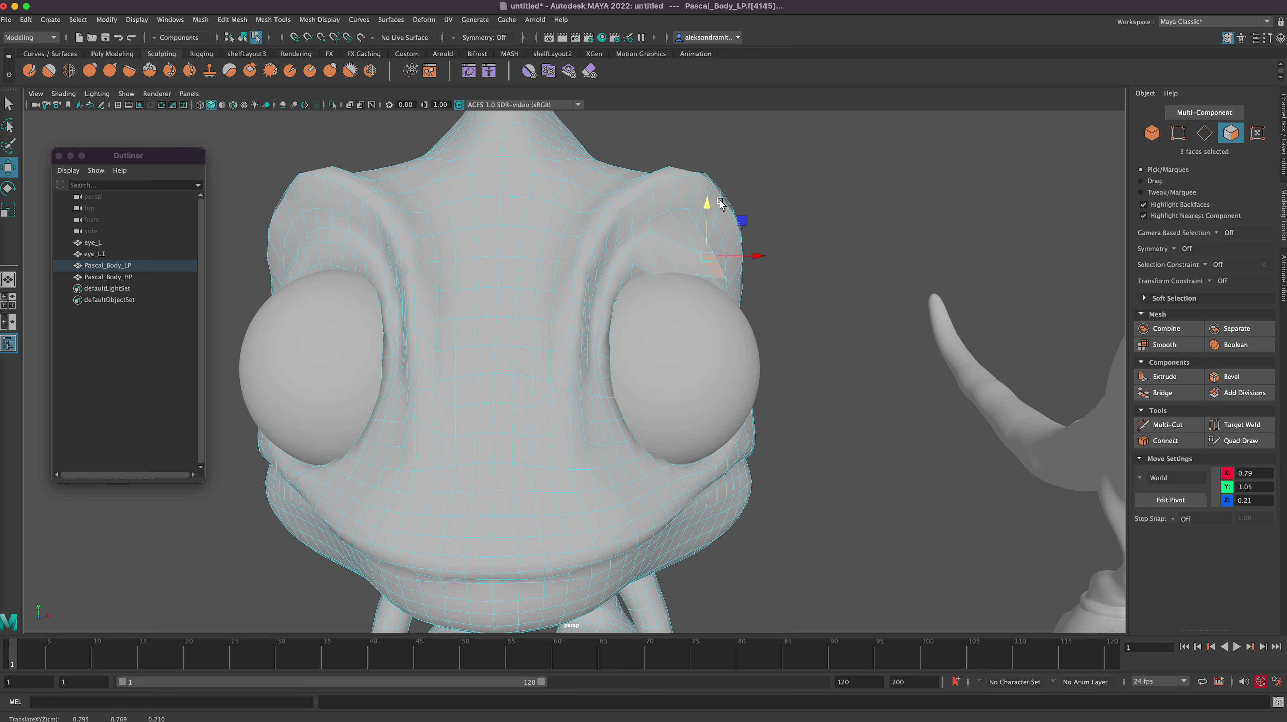
pyautogui.keyDown('alt'); pyautogui.moveTo(893, 440); pyautogui.dragTo(782, 437, button='middle'); pyautogui.keyUp('alt')
pyautogui.scroll(-10, 781, 437)
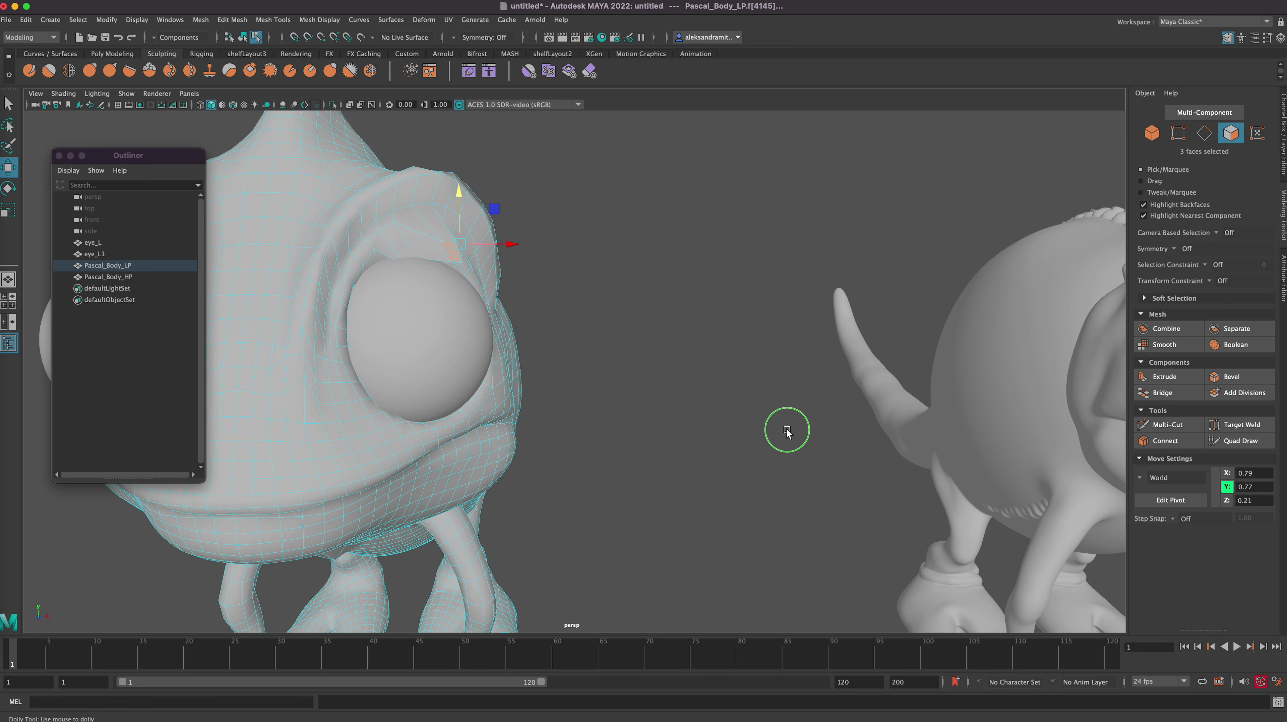
pyautogui.keyDown('alt'); pyautogui.moveTo(876, 468); pyautogui.dragTo(839, 313); pyautogui.keyUp('alt')
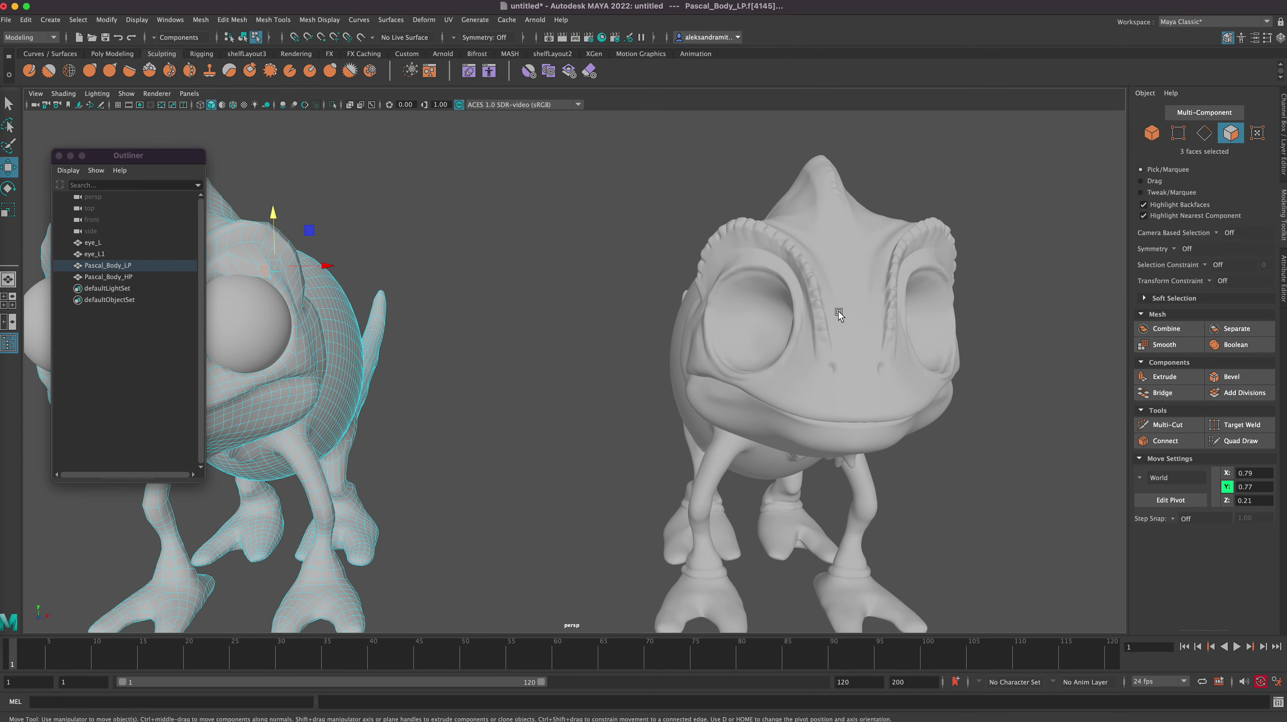
# - Select Pascal_Body_HP and orbit, pan and dolly until both chameleons stand side by side
pyautogui.click(876, 303)
pyautogui.keyDown('alt'); pyautogui.moveTo(1006, 339); pyautogui.dragTo(970, 347); pyautogui.keyUp('alt')
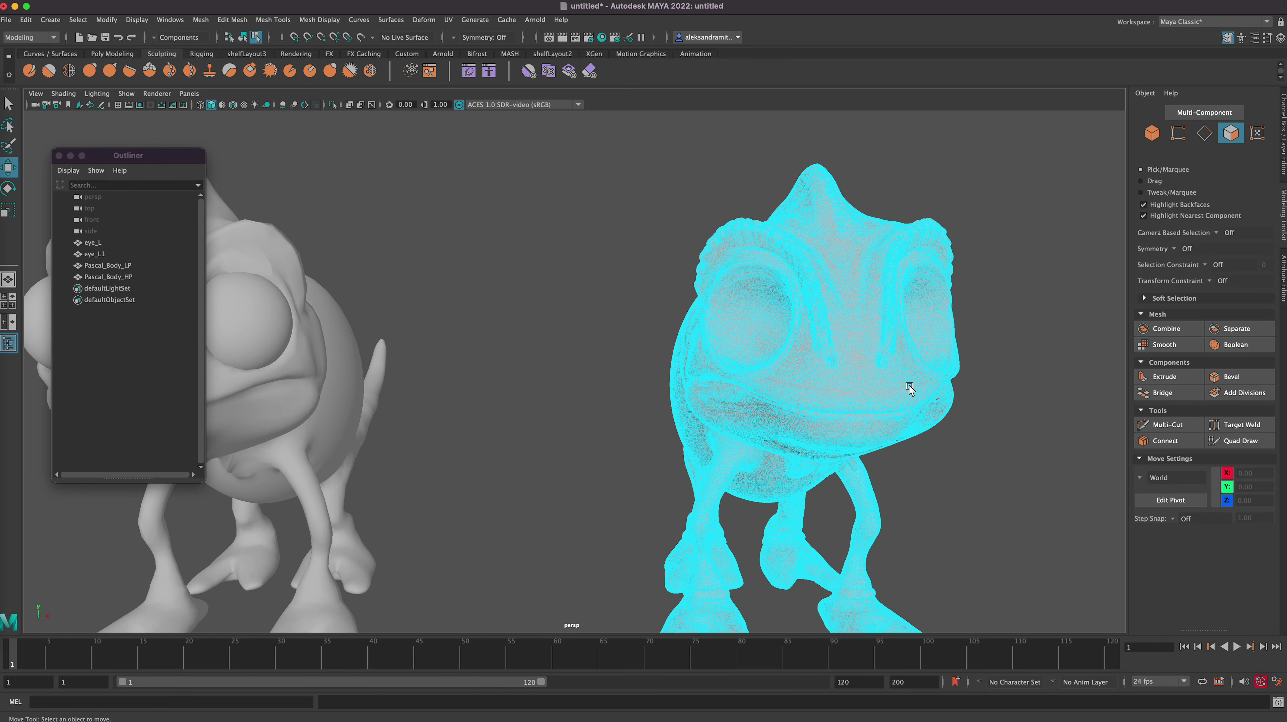
pyautogui.keyDown('alt'); pyautogui.moveTo(994, 394); pyautogui.dragTo(995, 438); pyautogui.keyUp('alt')
pyautogui.keyDown('alt'); pyautogui.moveTo(995, 438); pyautogui.dragTo(1035, 383, button='middle'); pyautogui.keyUp('alt')
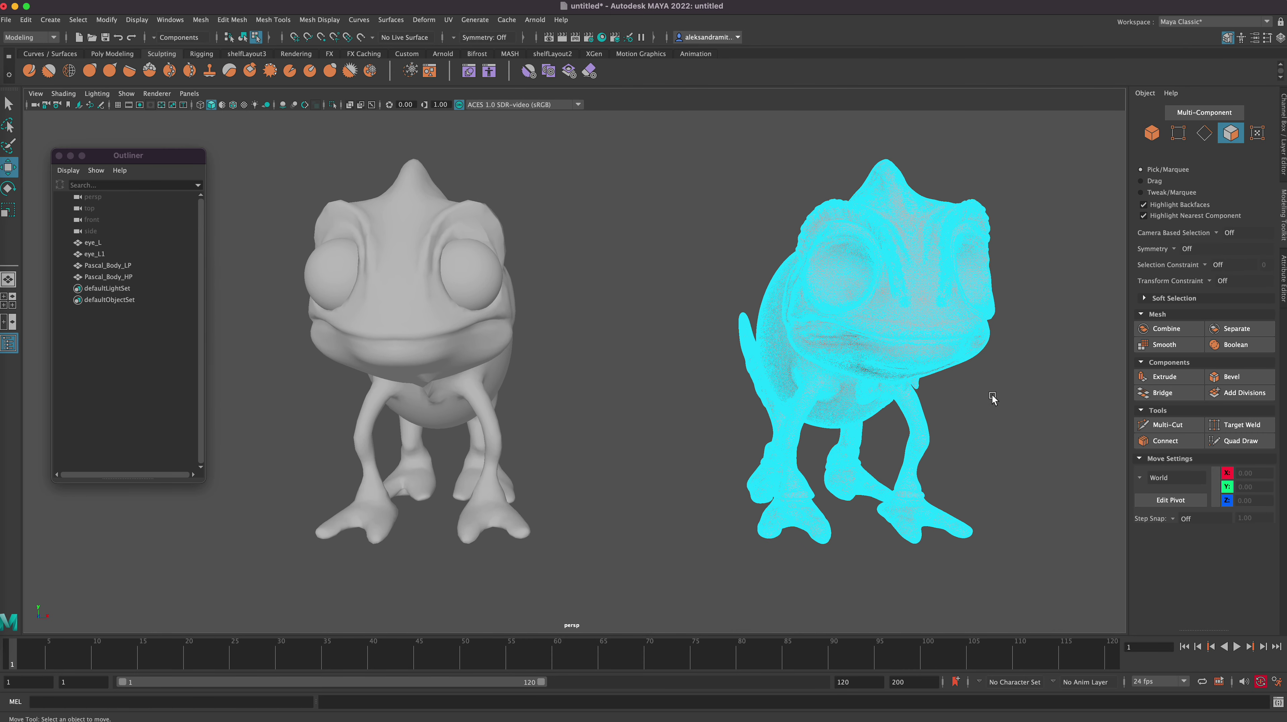
pyautogui.keyDown('alt'); pyautogui.moveTo(996, 402); pyautogui.dragTo(961, 334, button='right'); pyautogui.keyUp('alt')
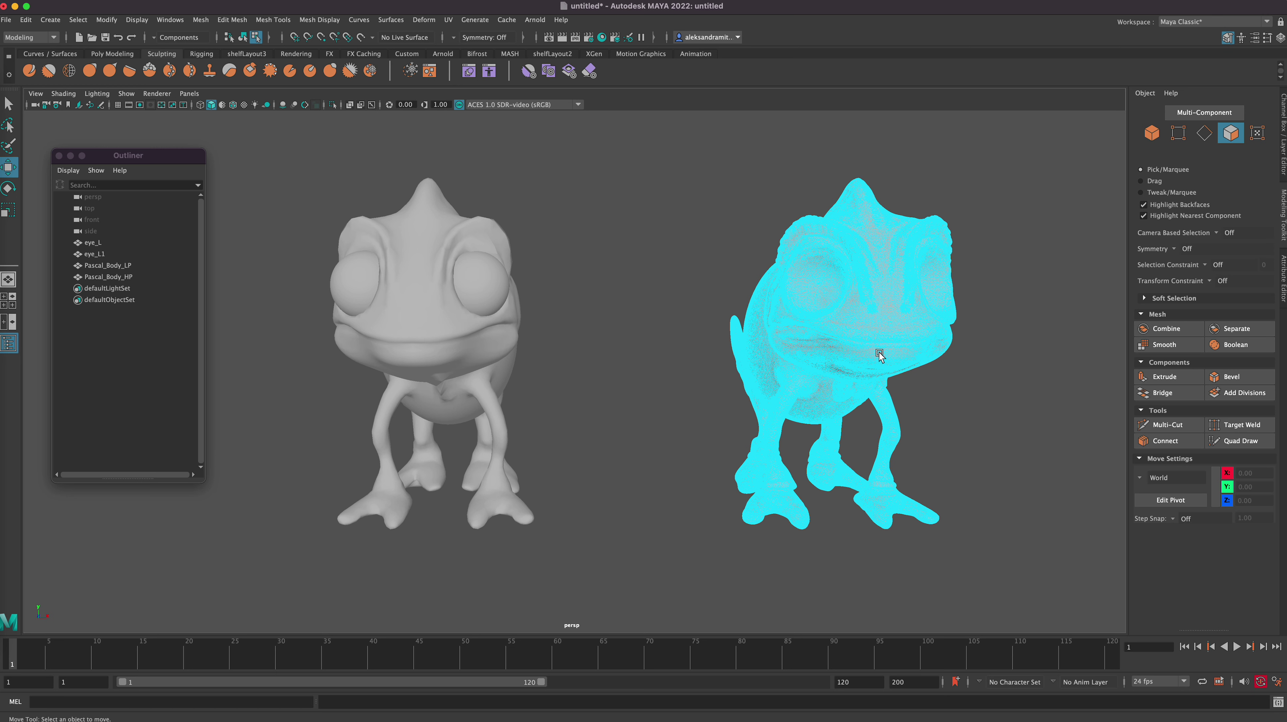
pyautogui.click(925, 396)
pyautogui.keyDown('alt'); pyautogui.moveTo(883, 334); pyautogui.dragTo(904, 375); pyautogui.keyUp('alt')
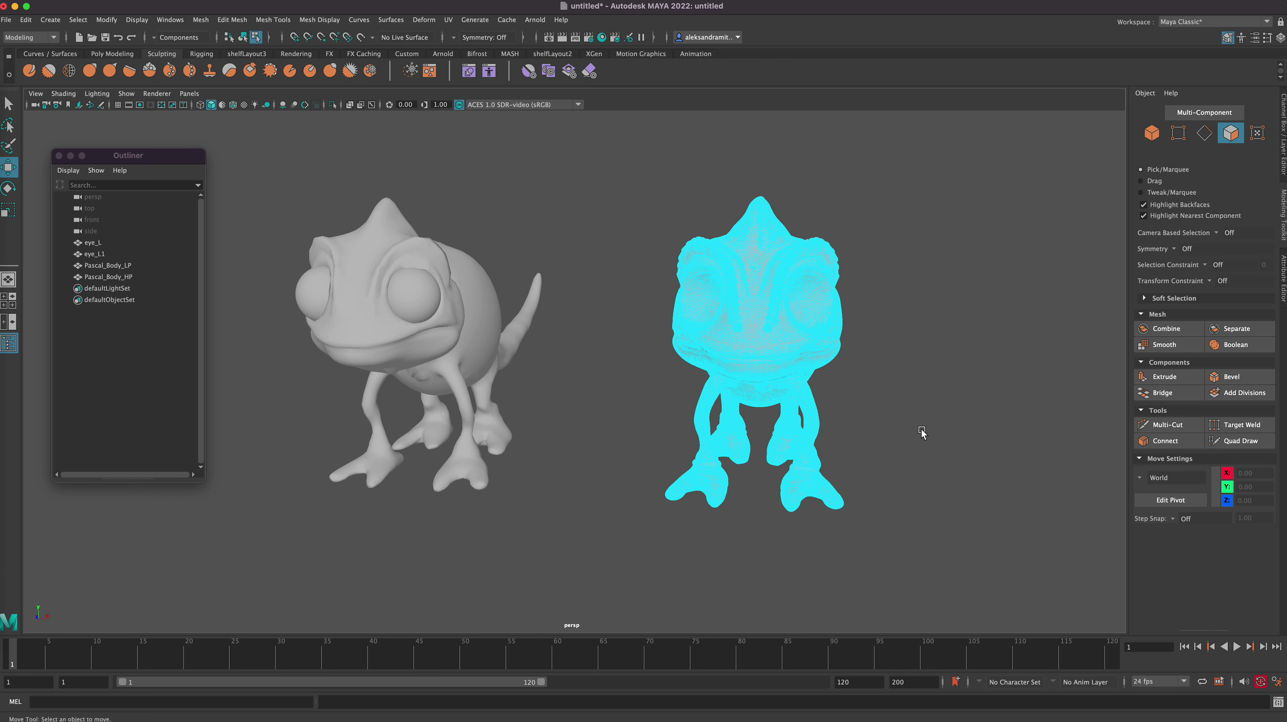
pyautogui.keyDown('alt'); pyautogui.moveTo(925, 446); pyautogui.dragTo(849, 402); pyautogui.keyUp('alt')
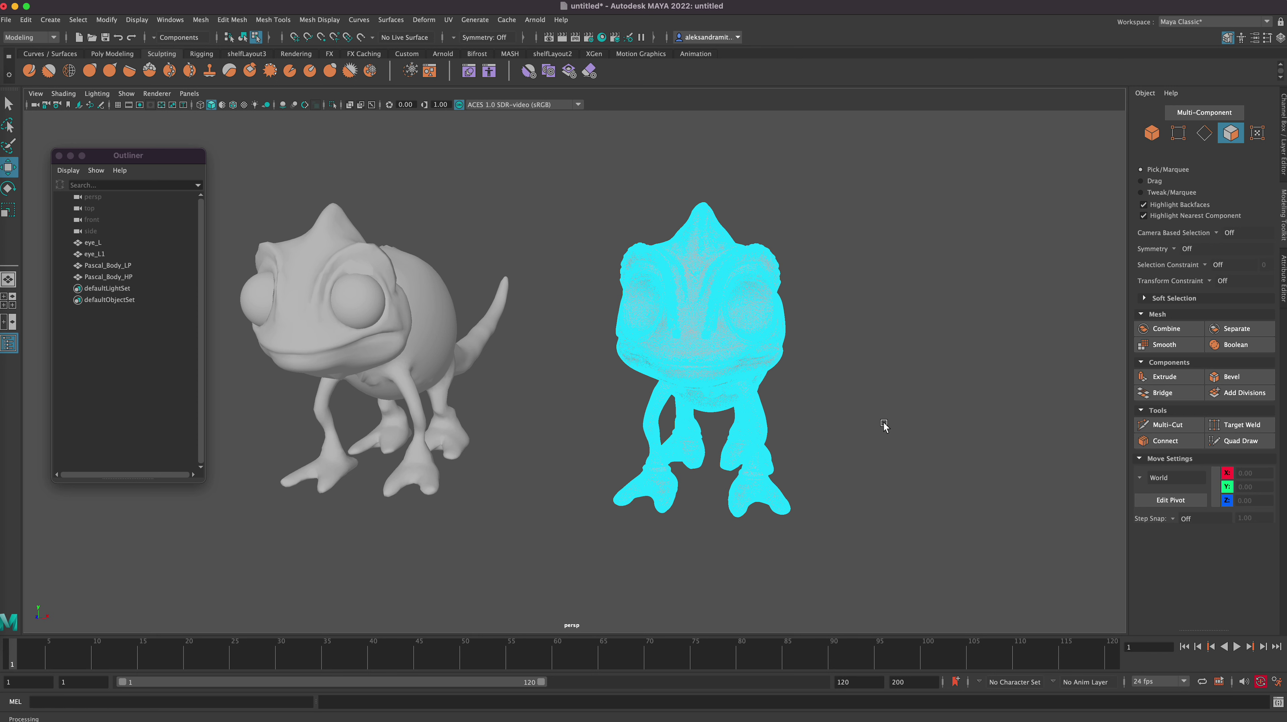
# - Make Pascal_Body_HP the live surface with Make Live, toggling it off and on again
pyautogui.click(1159, 137)
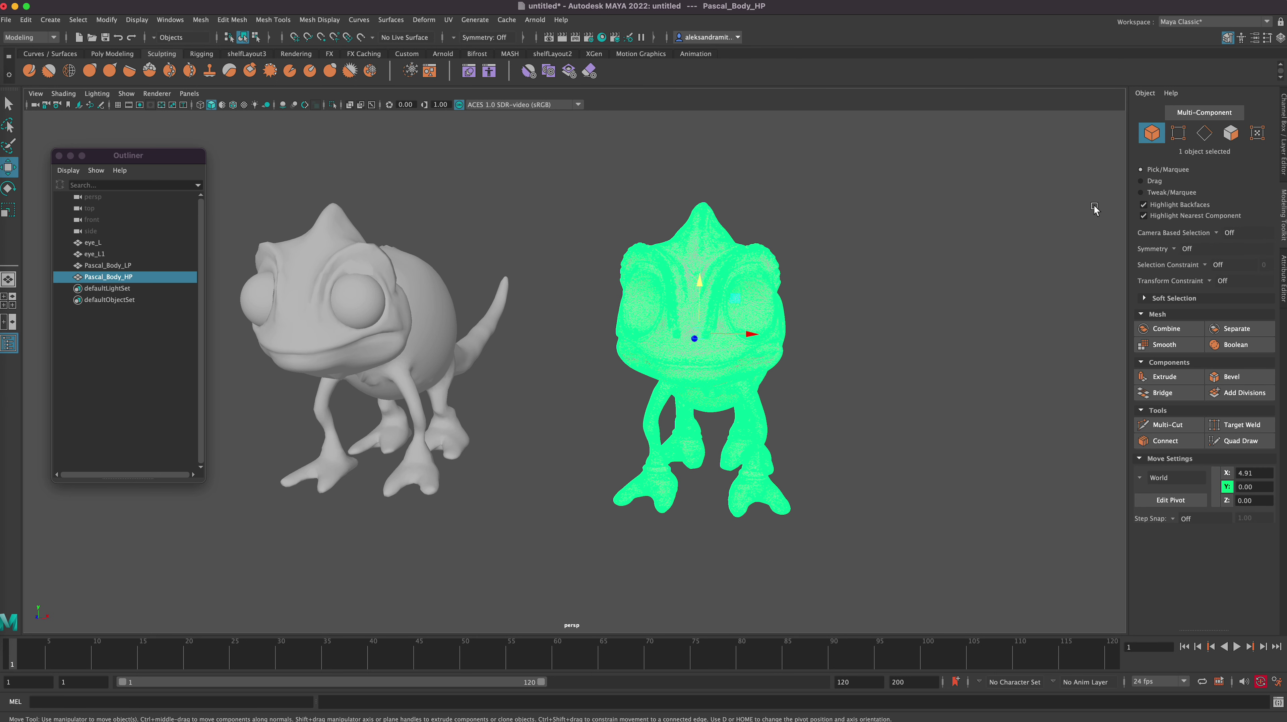
pyautogui.moveTo(131, 273); pyautogui.dragTo(149, 278)
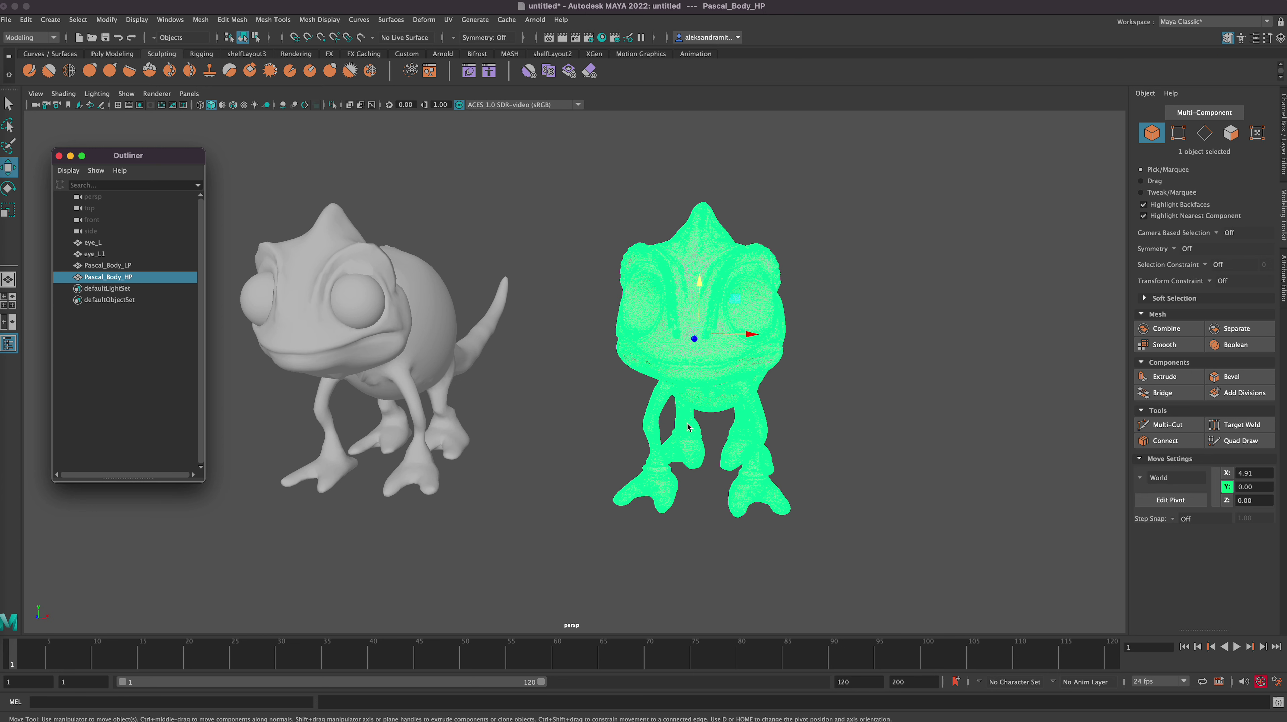
pyautogui.click(361, 38)
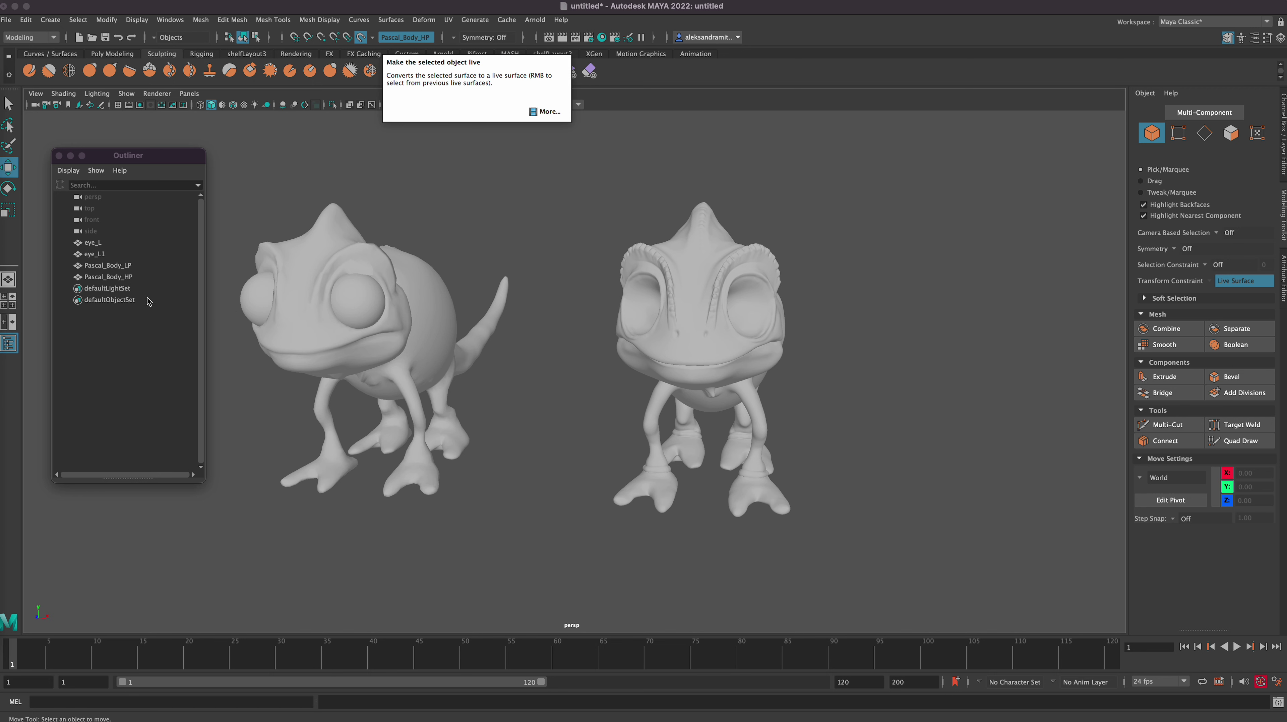
pyautogui.click(108, 277)
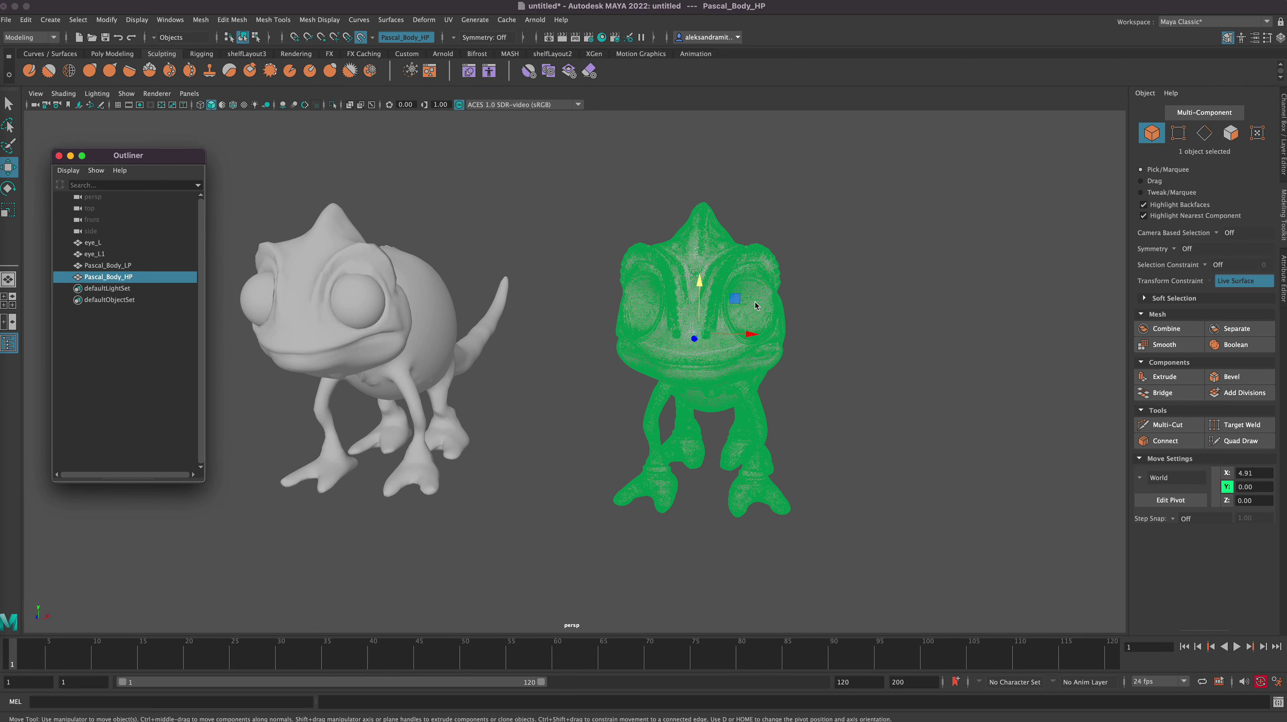
pyautogui.click(360, 37)
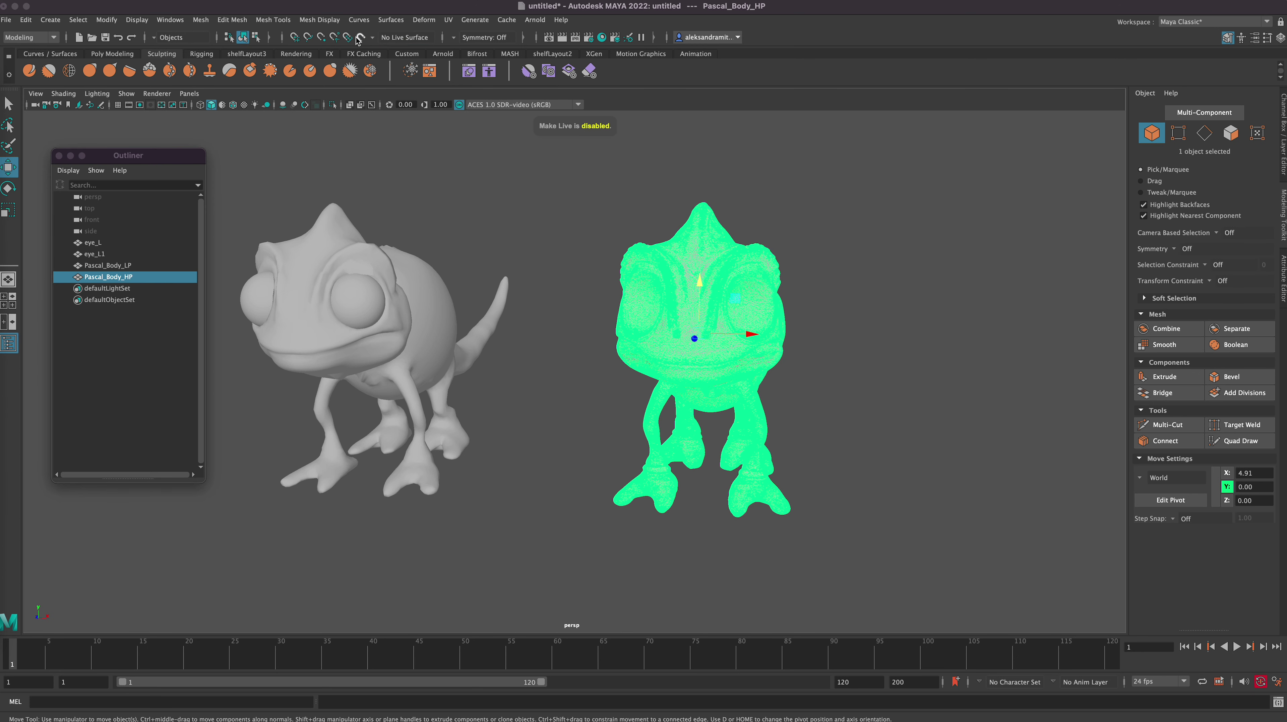
pyautogui.click(360, 37)
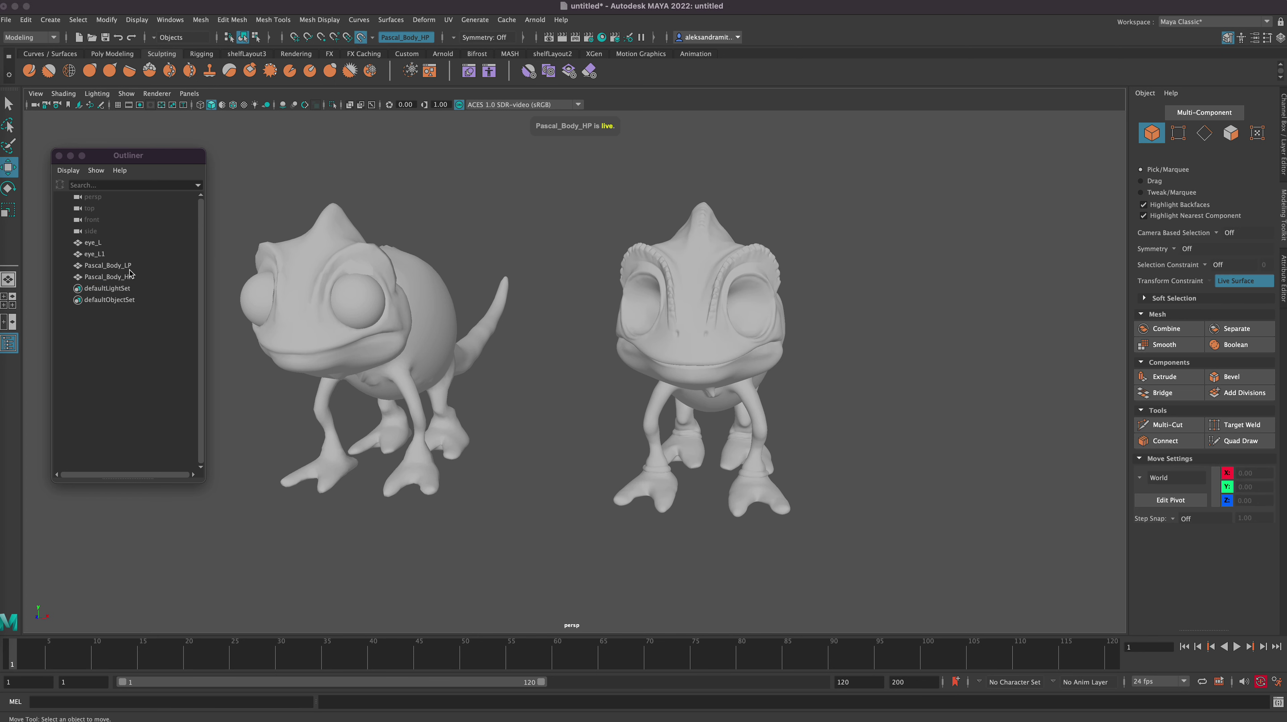
pyautogui.click(109, 276)
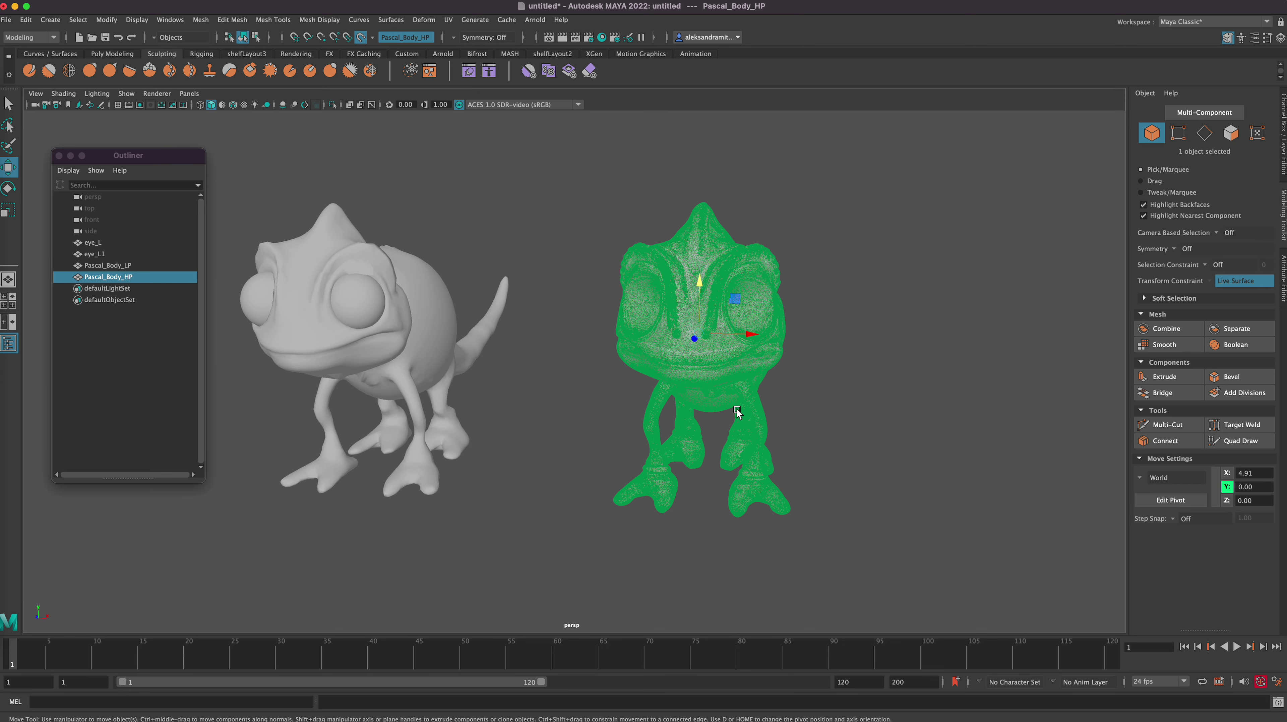
pyautogui.press('f')
pyautogui.scroll(1, 864, 446)
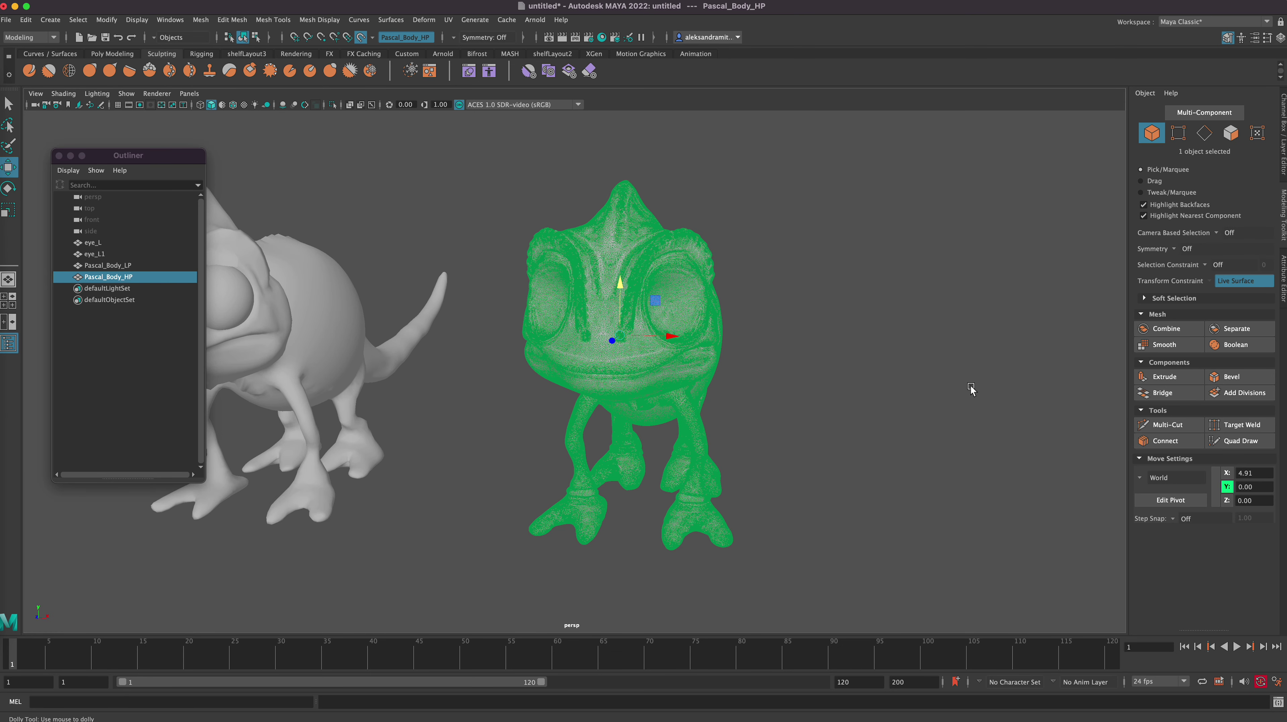
pyautogui.scroll(1, 971, 388)
# - Activate Quad Draw, turn to a side view of both chameleons, and select Pascal_Body_LP
pyautogui.click(1242, 441)
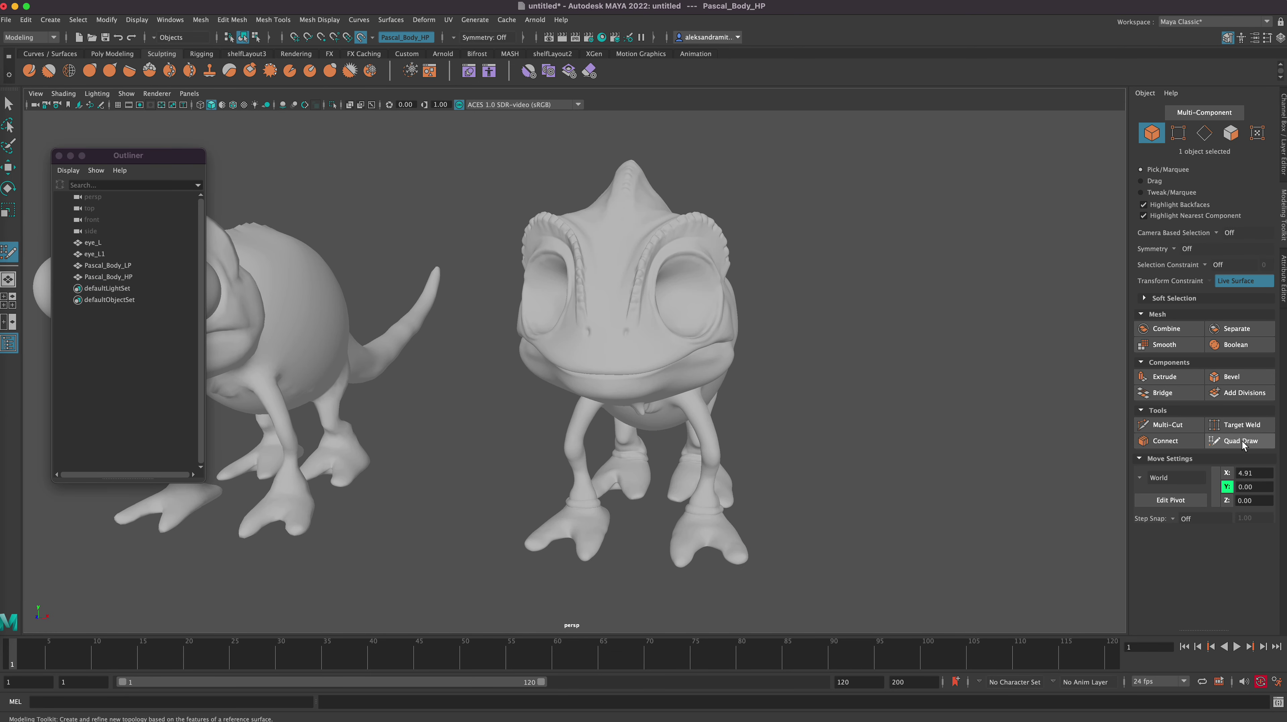
pyautogui.keyDown('alt'); pyautogui.moveTo(868, 485); pyautogui.dragTo(840, 476); pyautogui.keyUp('alt')
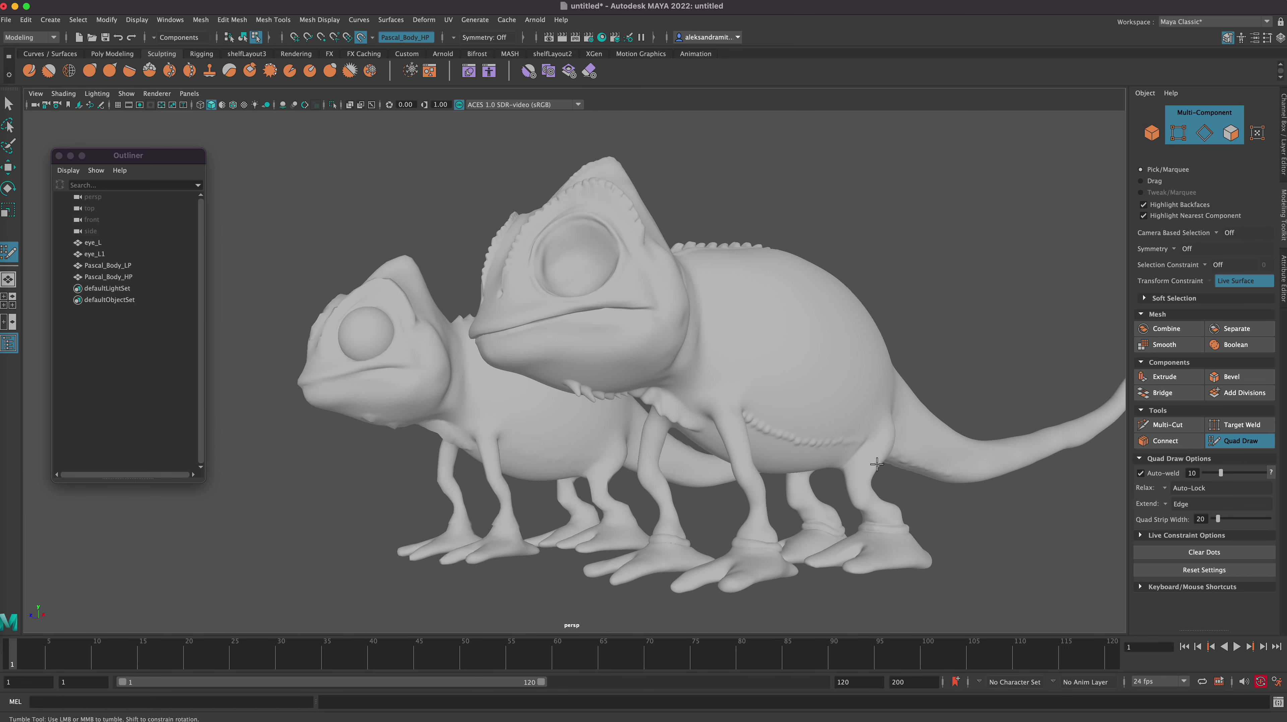
pyautogui.keyDown('alt'); pyautogui.moveTo(876, 464); pyautogui.dragTo(809, 444, button='middle'); pyautogui.keyUp('alt')
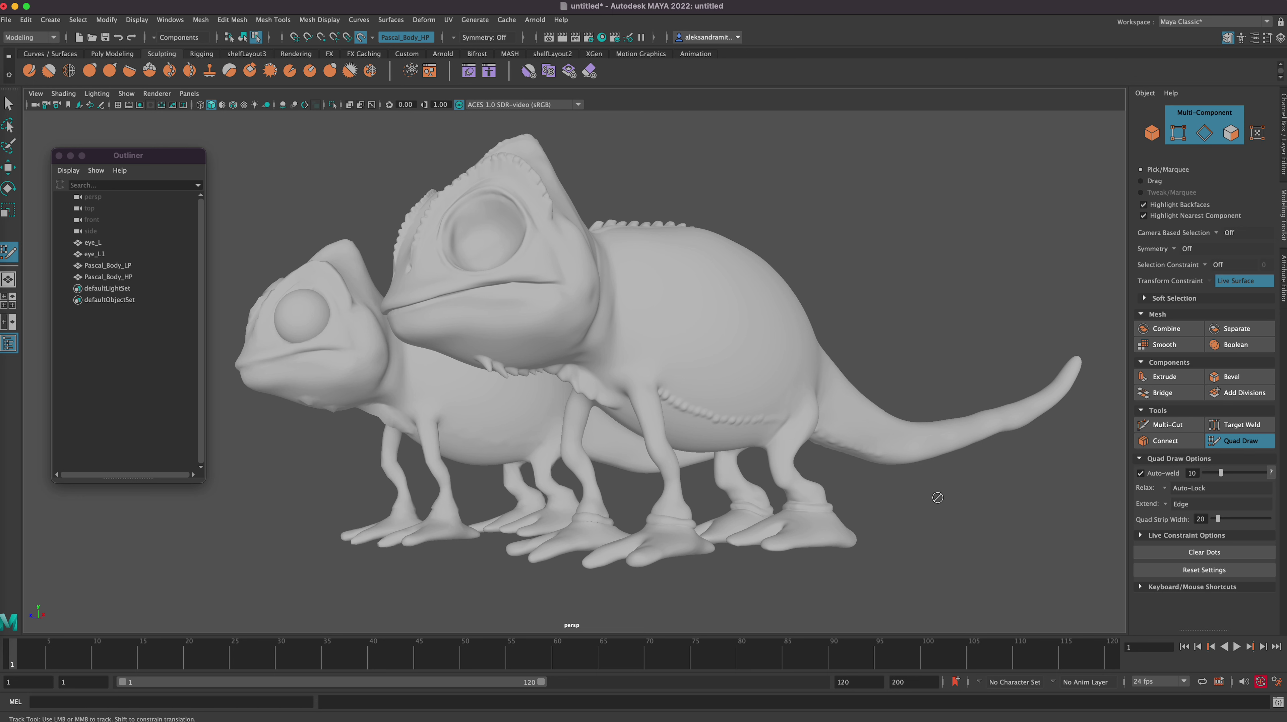
pyautogui.keyDown('alt'); pyautogui.moveTo(934, 500); pyautogui.dragTo(913, 469); pyautogui.keyUp('alt')
pyautogui.keyDown('alt'); pyautogui.moveTo(914, 468); pyautogui.dragTo(940, 515, button='right'); pyautogui.keyUp('alt')
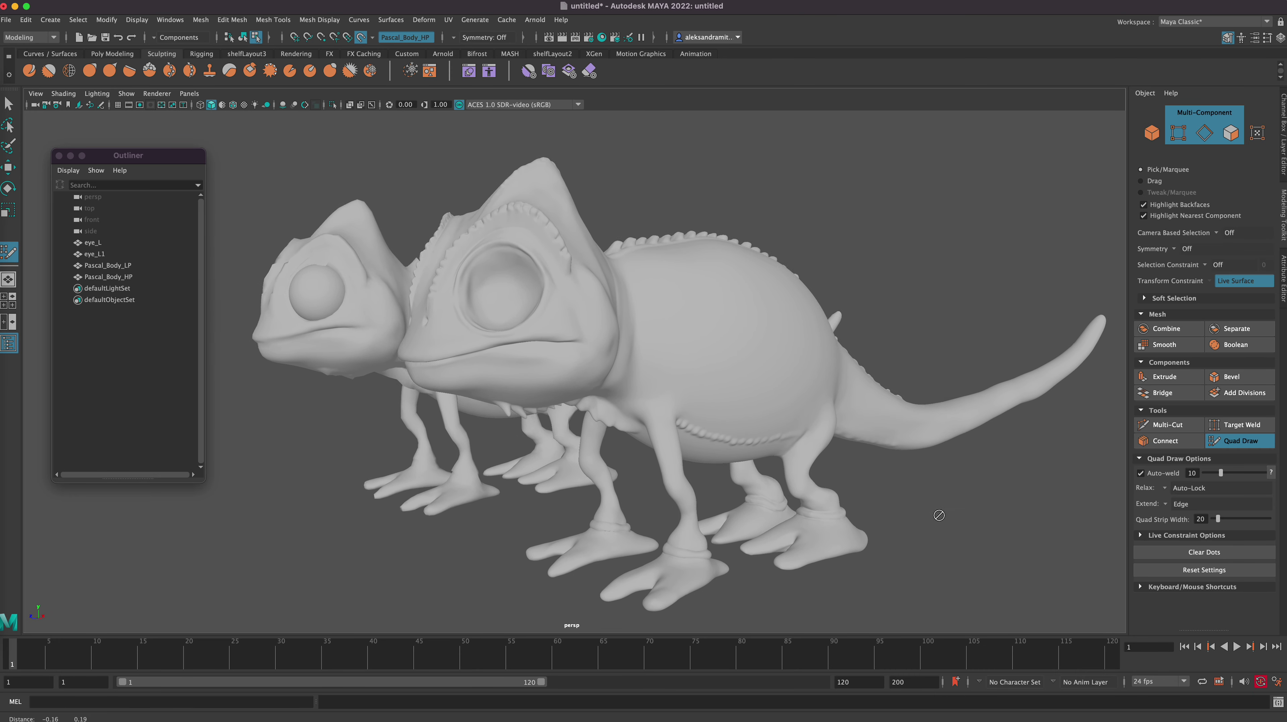
pyautogui.keyDown('alt'); pyautogui.moveTo(939, 515); pyautogui.dragTo(953, 524, button='middle'); pyautogui.keyUp('alt')
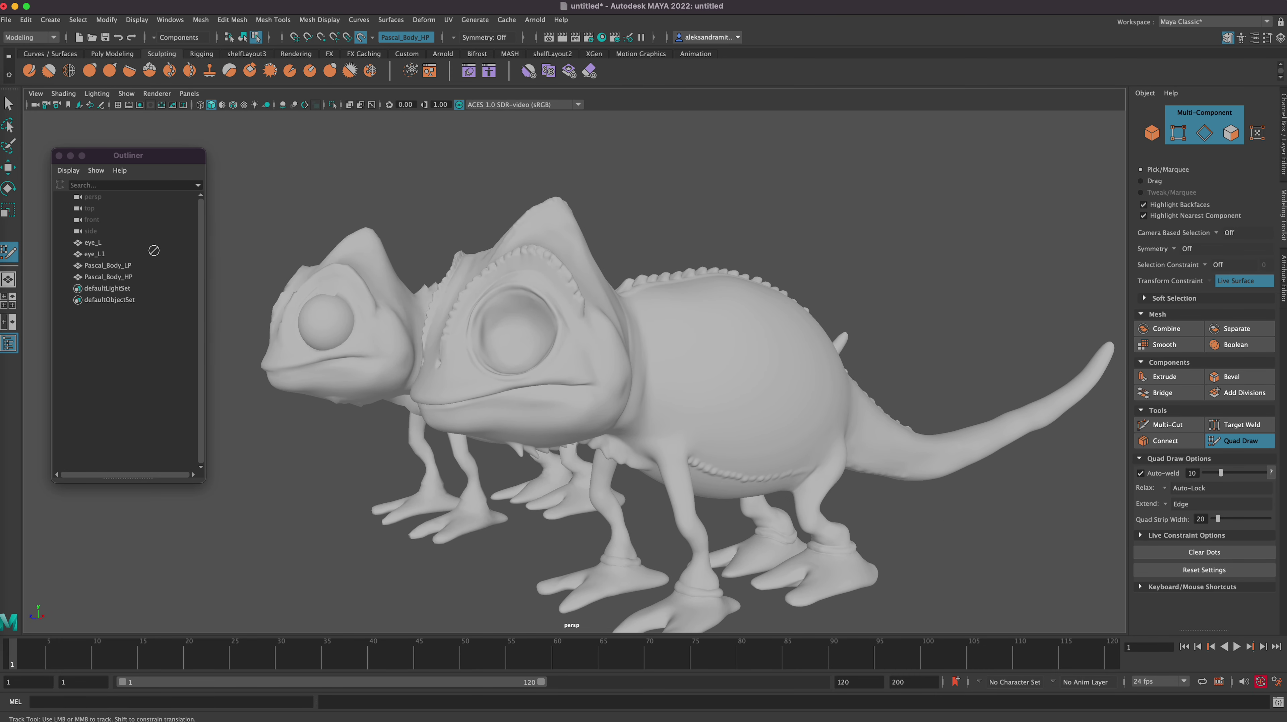
pyautogui.click(130, 266)
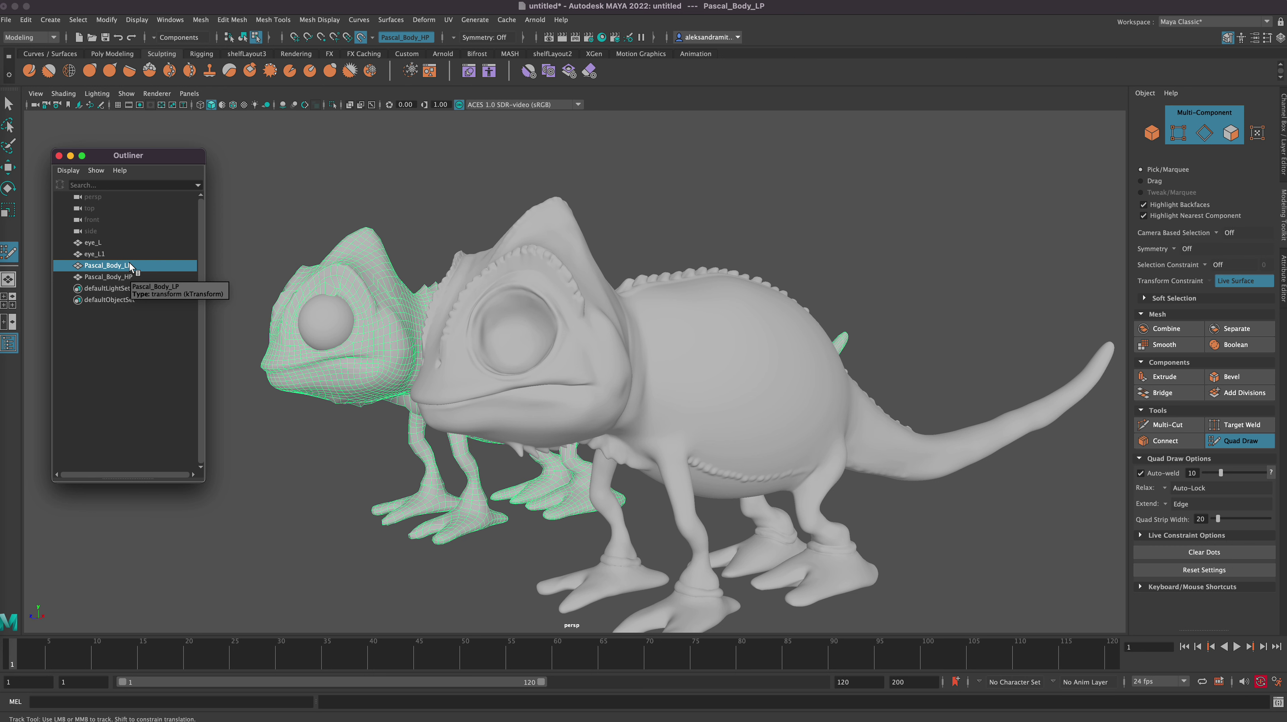
# - Hide Pascal_Body_LP with Ctrl+H, briefly hiding and restoring Pascal_Body_HP
pyautogui.hotkey('ctrl', 'h')
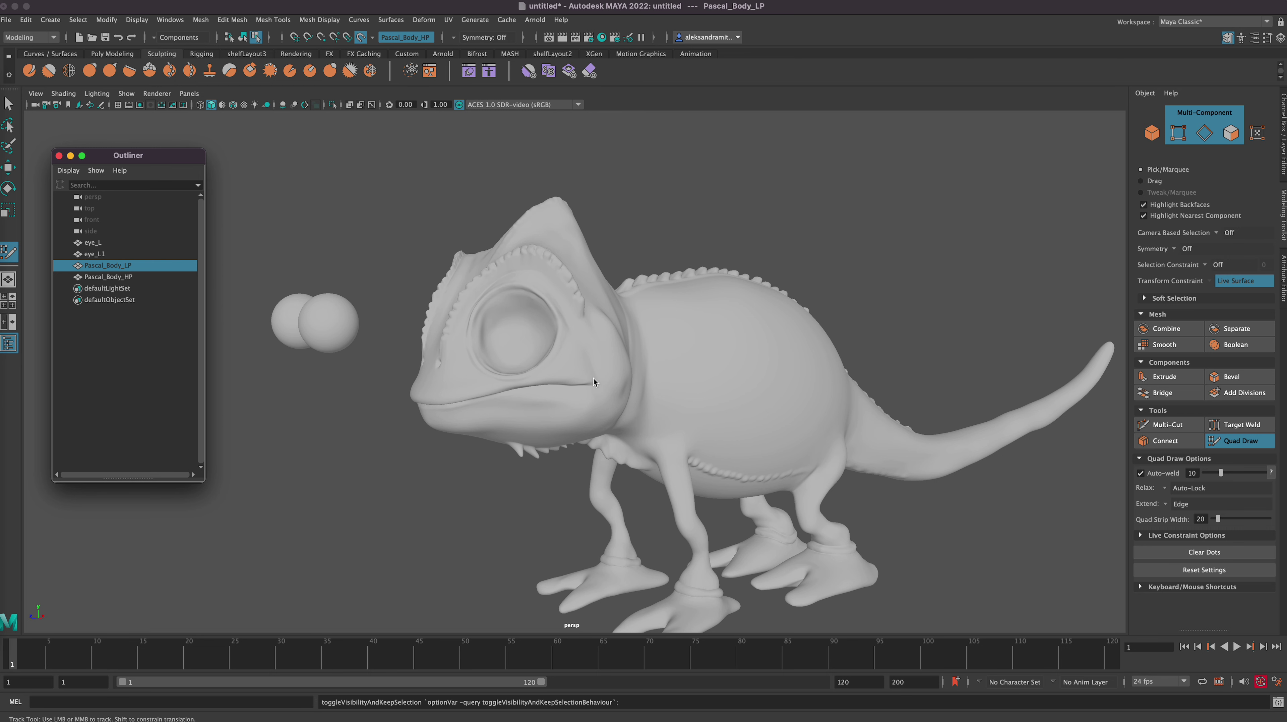
pyautogui.click(127, 277)
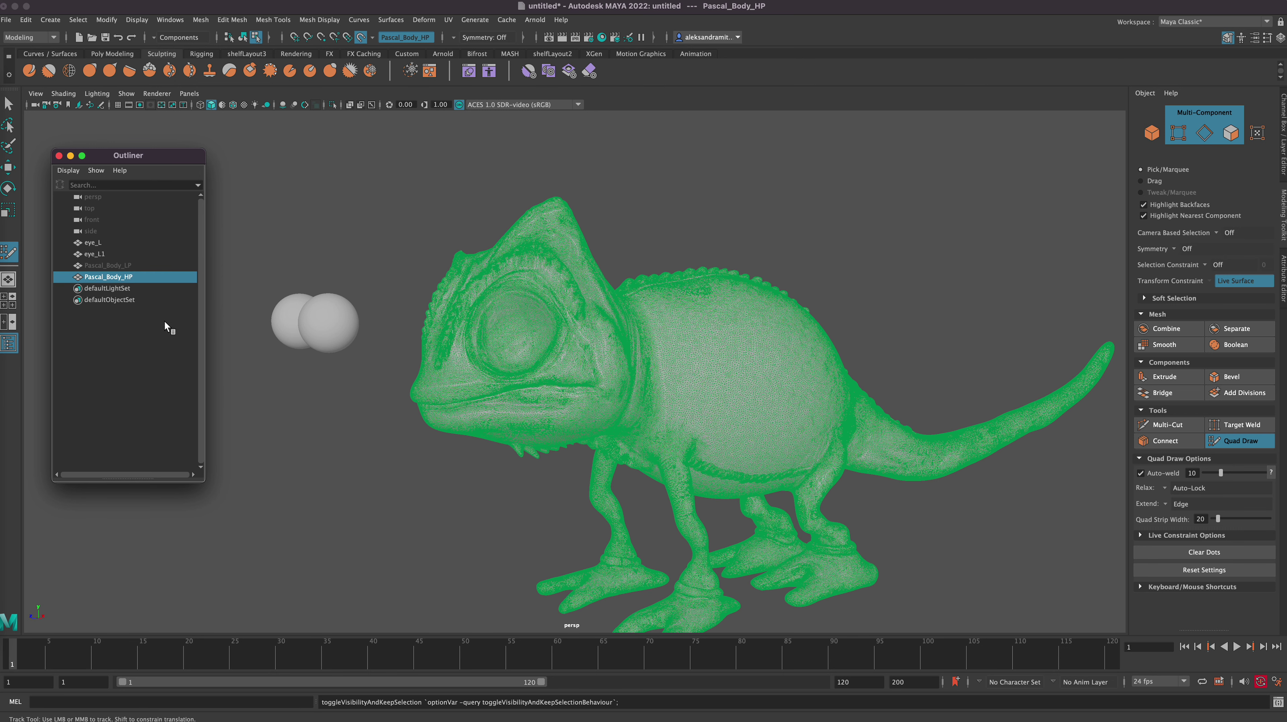
pyautogui.hotkey('ctrl', 'h')
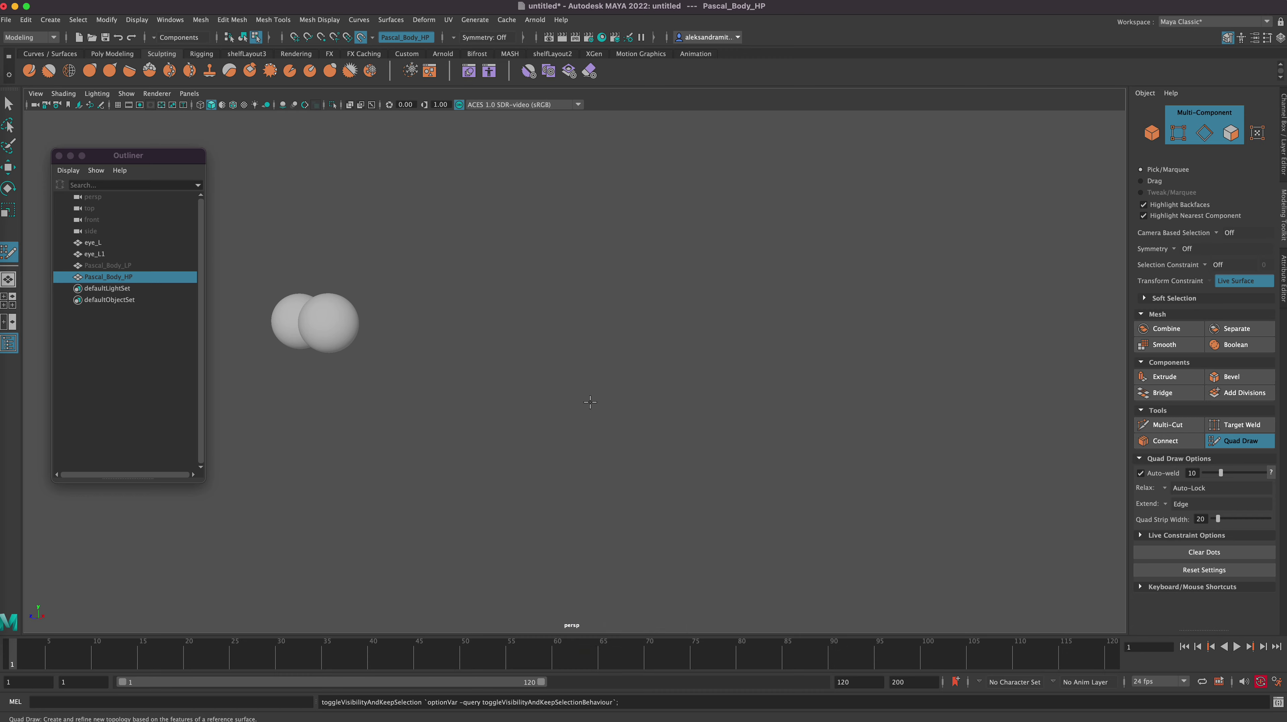
pyautogui.hotkey('ctrl', 'h')
# - Make Pascal_Body_HP the live surface again and turn to a front view of the head
pyautogui.keyDown('alt'); pyautogui.moveTo(898, 499); pyautogui.dragTo(933, 488); pyautogui.keyUp('alt')
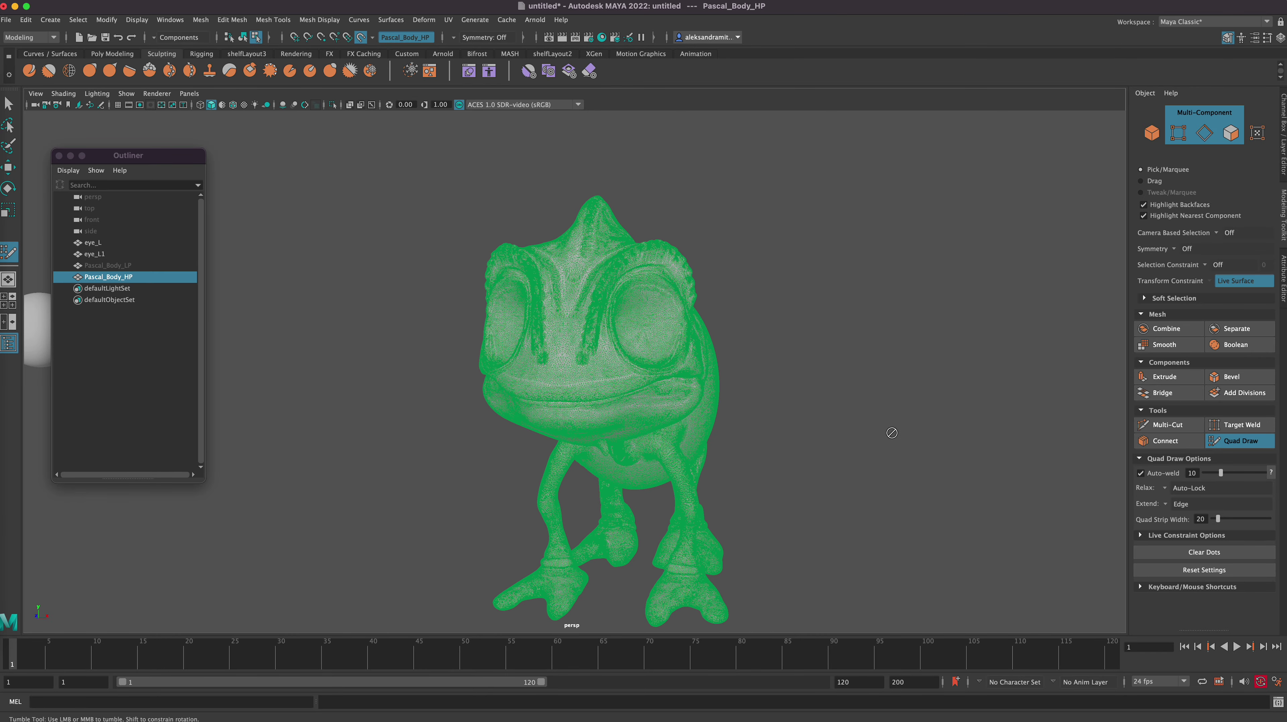
pyautogui.keyDown('alt'); pyautogui.moveTo(836, 447); pyautogui.dragTo(1017, 384, button='right'); pyautogui.keyUp('alt')
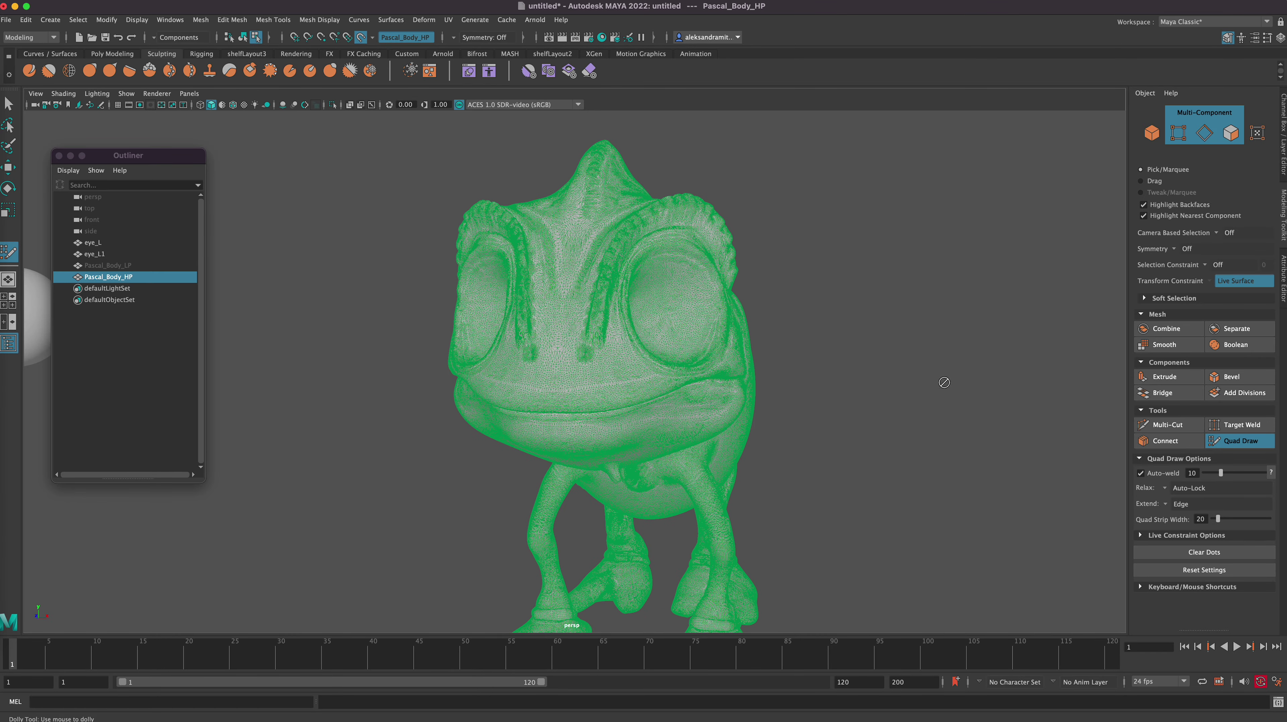
pyautogui.keyDown('alt'); pyautogui.moveTo(807, 426); pyautogui.dragTo(737, 281); pyautogui.keyUp('alt')
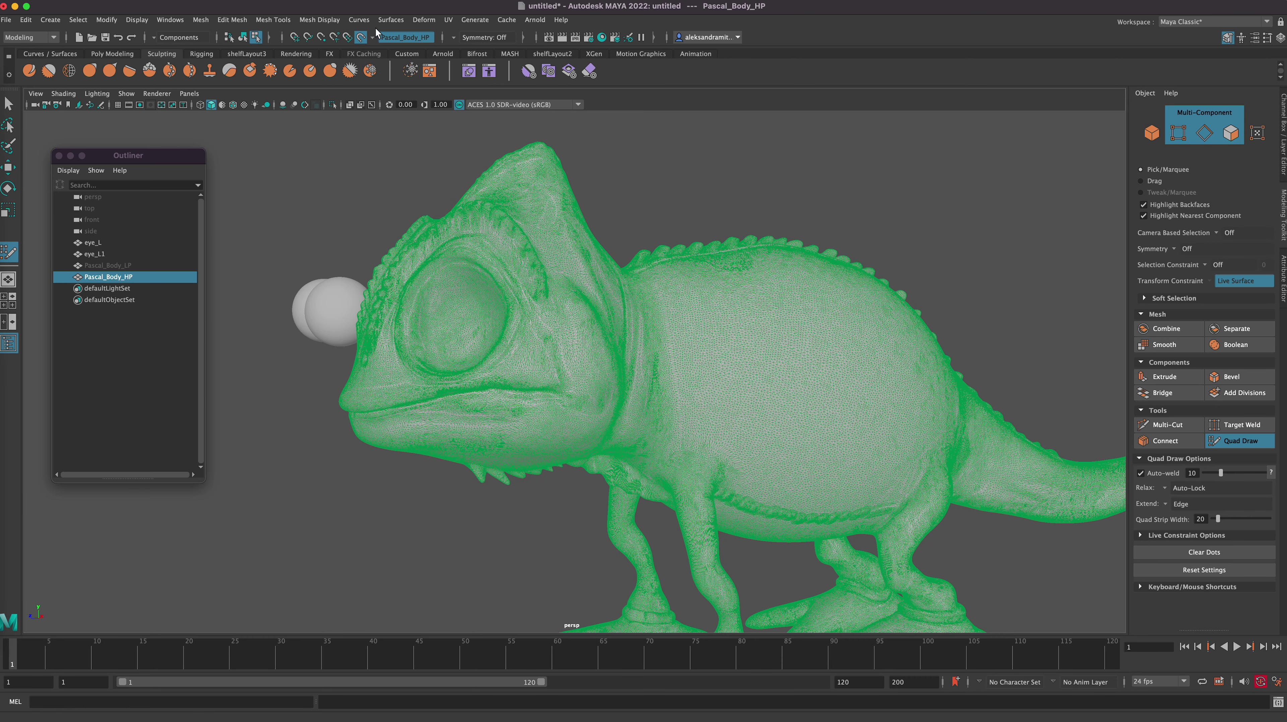
pyautogui.click(361, 36)
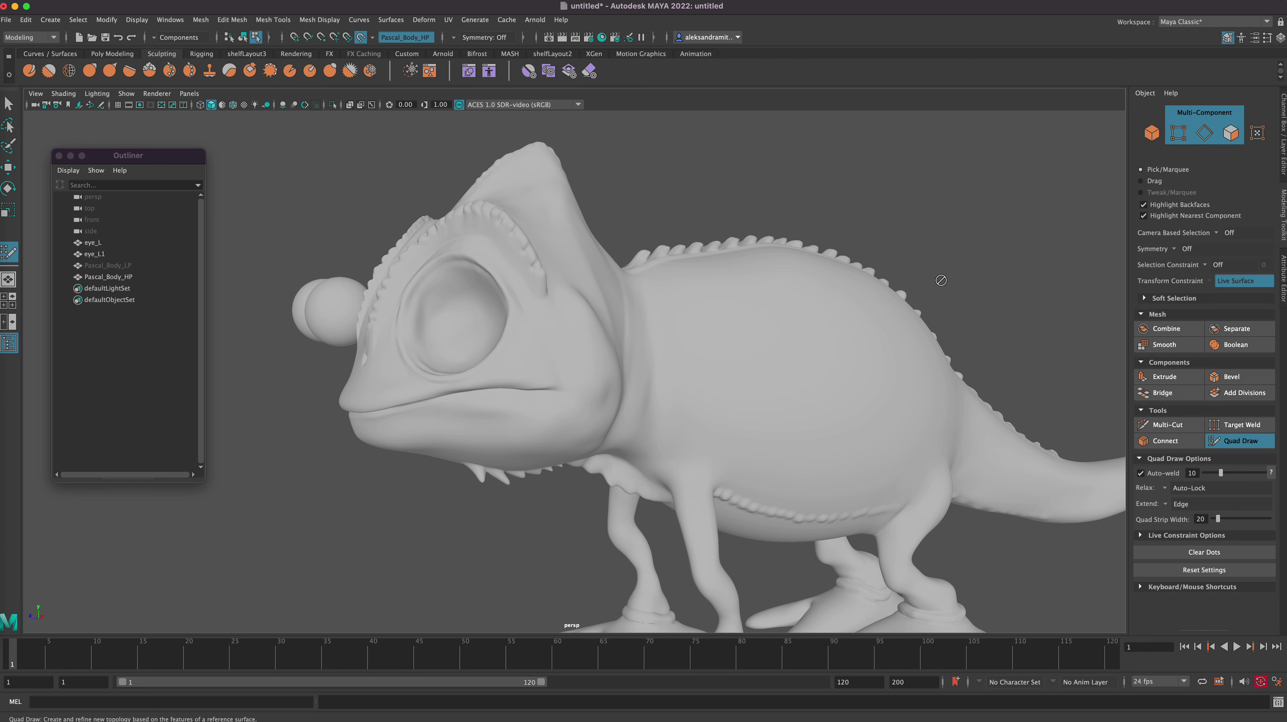
pyautogui.moveTo(950, 278)
pyautogui.keyDown('alt'); pyautogui.mouseDown()
pyautogui.moveTo(997, 280)
pyautogui.moveTo(873, 351)
pyautogui.mouseUp(); pyautogui.keyUp('alt')
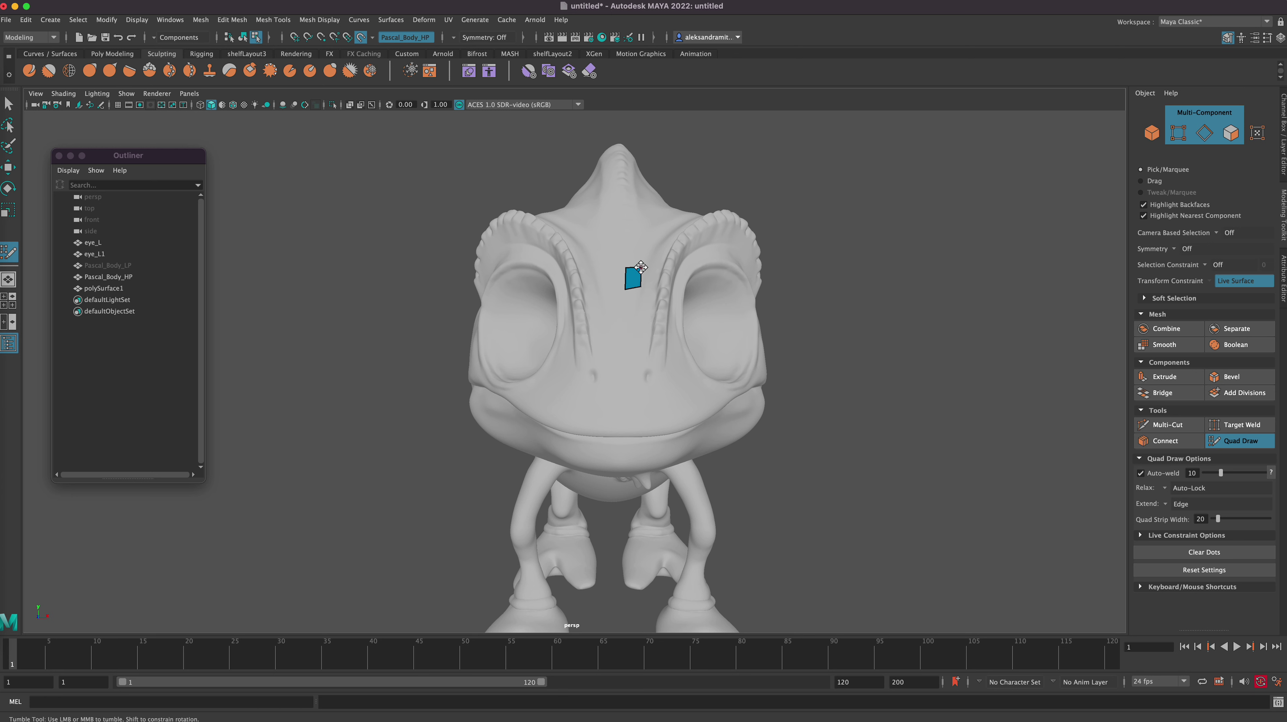
# - Drag the forehead quad's corners into place, select polySurface1, and show the Quad Draw shortcuts
pyautogui.moveTo(641, 267)
pyautogui.mouseDown()
pyautogui.moveTo(651, 258)
pyautogui.moveTo(643, 266)
pyautogui.mouseUp()
pyautogui.click(1177, 133)
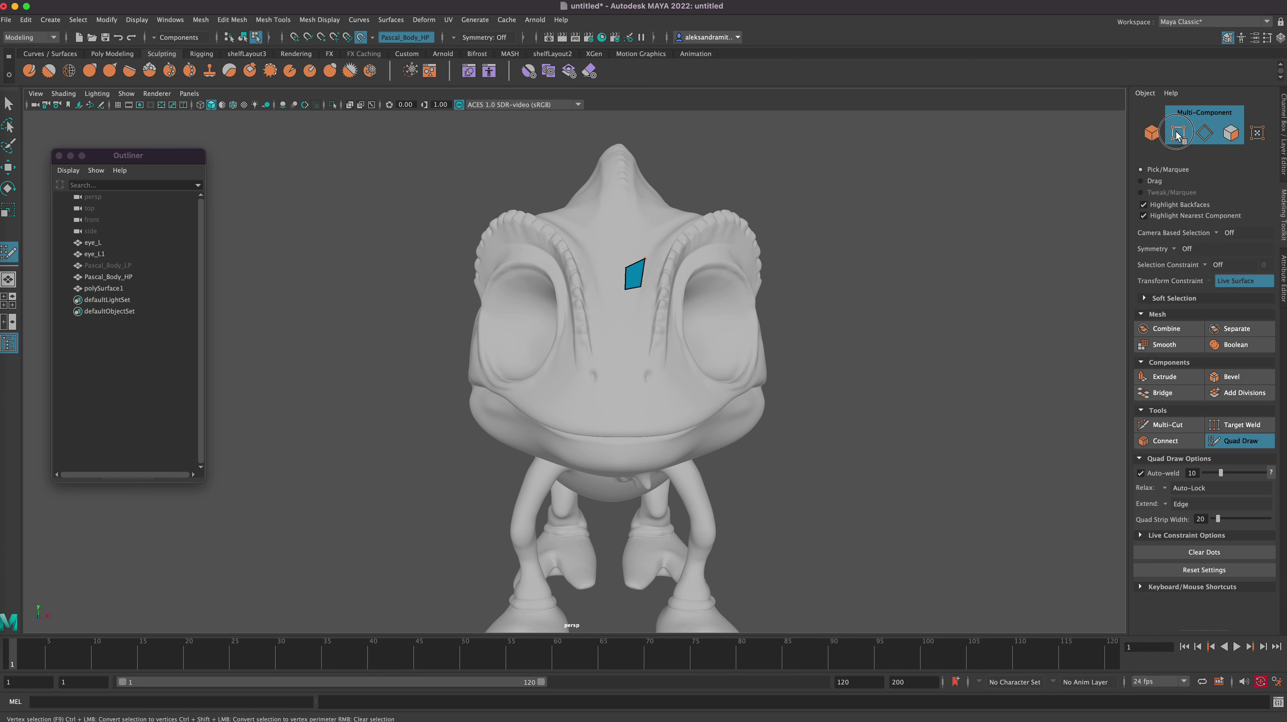
pyautogui.keyDown('alt'); pyautogui.moveTo(690, 308); pyautogui.dragTo(966, 300, button='right'); pyautogui.keyUp('alt')
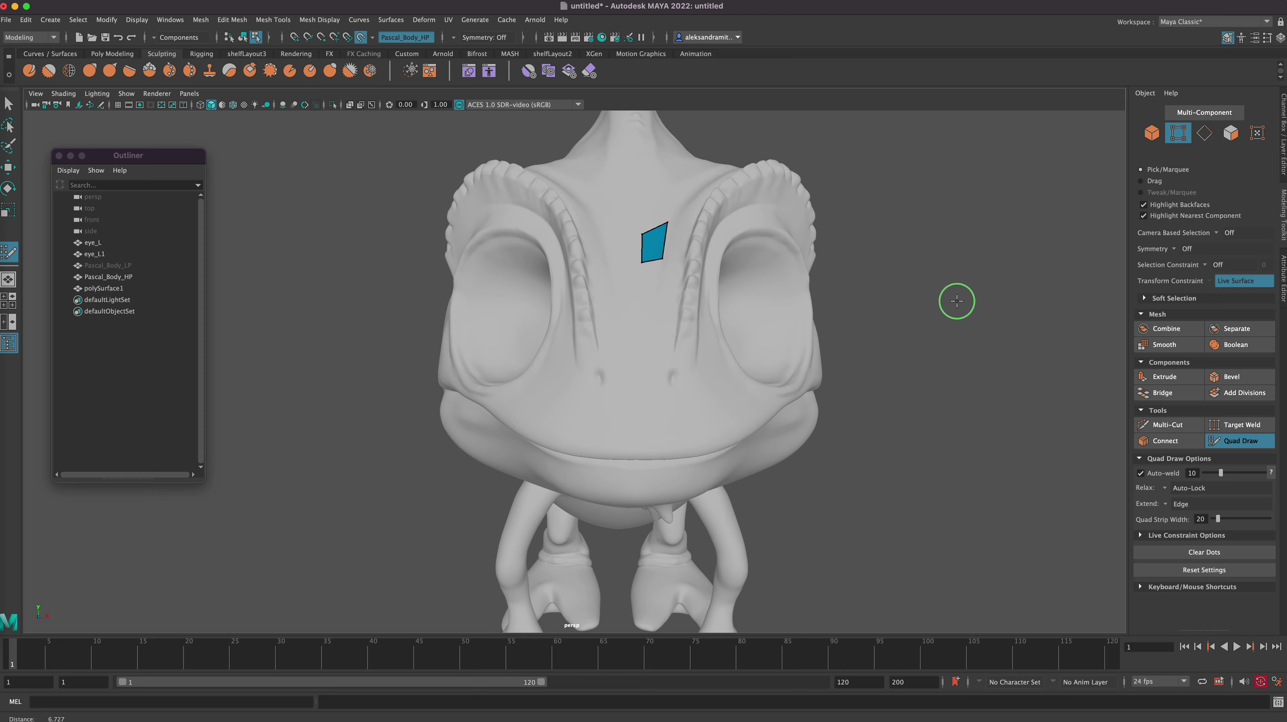
pyautogui.keyDown('alt'); pyautogui.moveTo(966, 299); pyautogui.dragTo(898, 385, button='middle'); pyautogui.keyUp('alt')
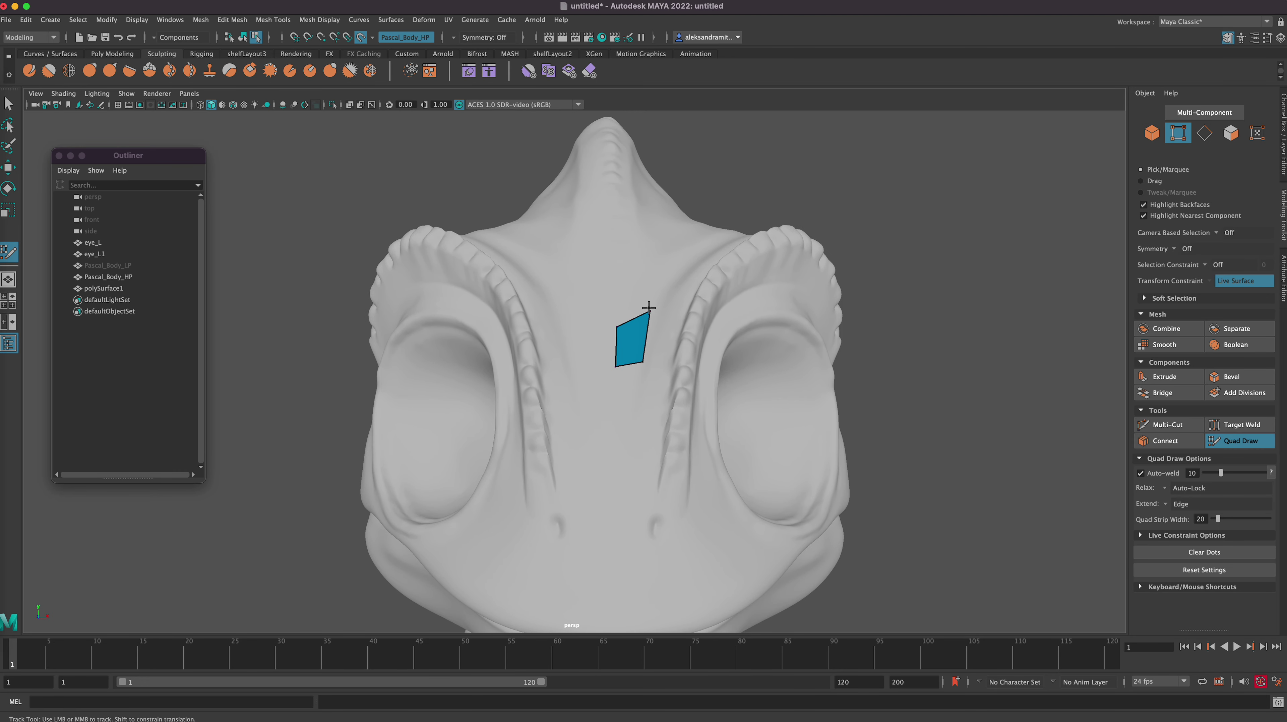
pyautogui.moveTo(649, 308)
pyautogui.mouseDown()
pyautogui.moveTo(663, 301)
pyautogui.moveTo(650, 334)
pyautogui.mouseUp()
pyautogui.click(1151, 132)
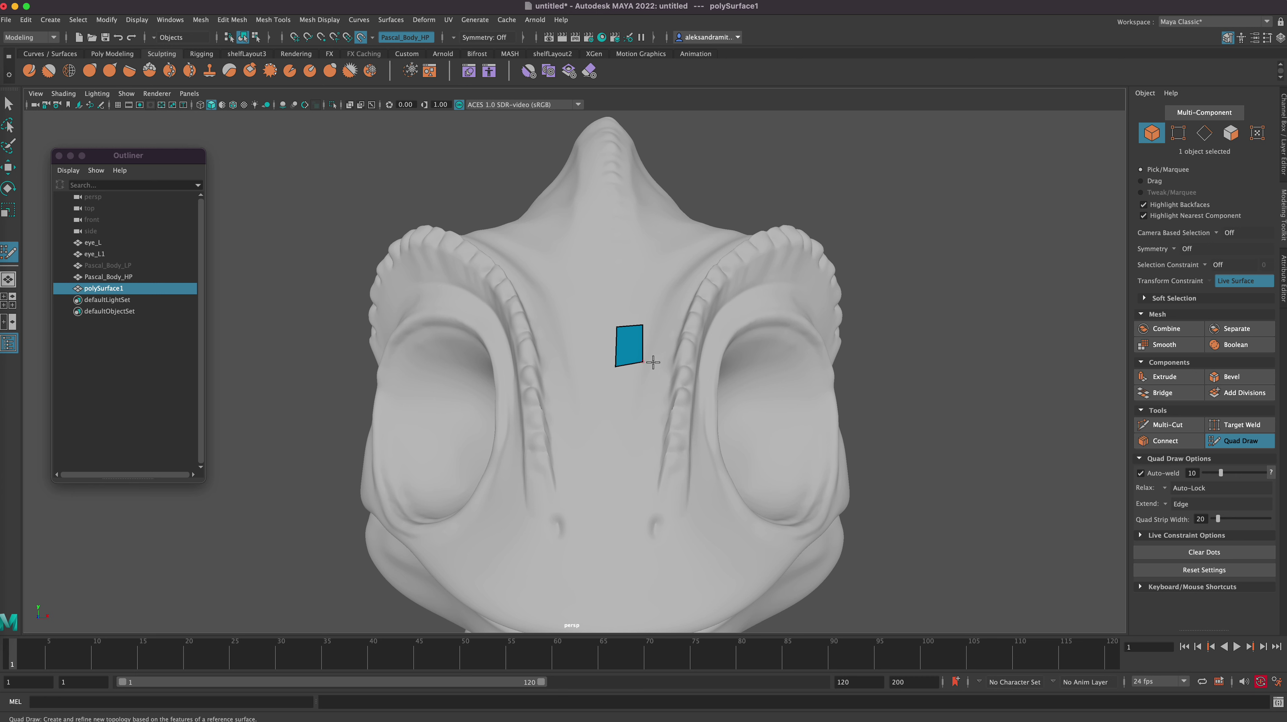
pyautogui.click(1142, 586)
# - Extrude a new quad off the top-right edge of the forehead strip, branching it to the right
pyautogui.moveTo(1274, 318); pyautogui.dragTo(1272, 531)
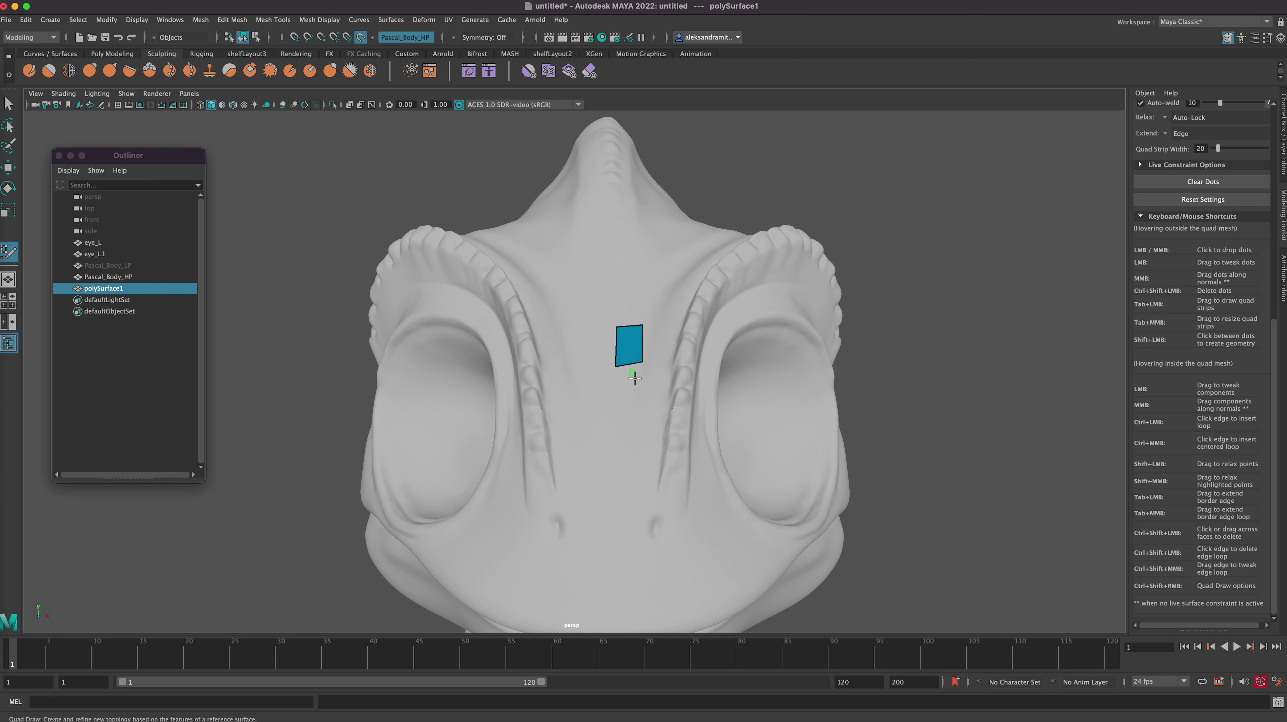
pyautogui.moveTo(632, 363); pyautogui.dragTo(627, 441)
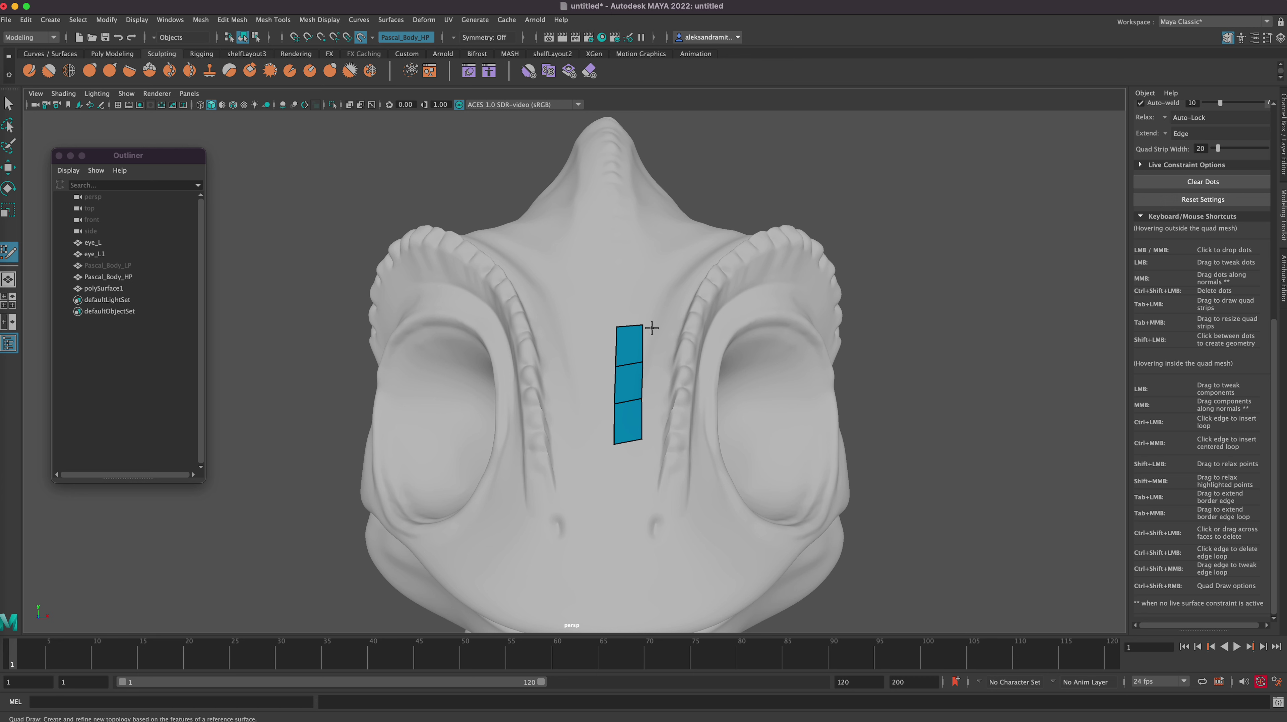
pyautogui.moveTo(643, 340)
pyautogui.mouseDown()
pyautogui.moveTo(649, 326)
pyautogui.moveTo(663, 348)
pyautogui.mouseUp()
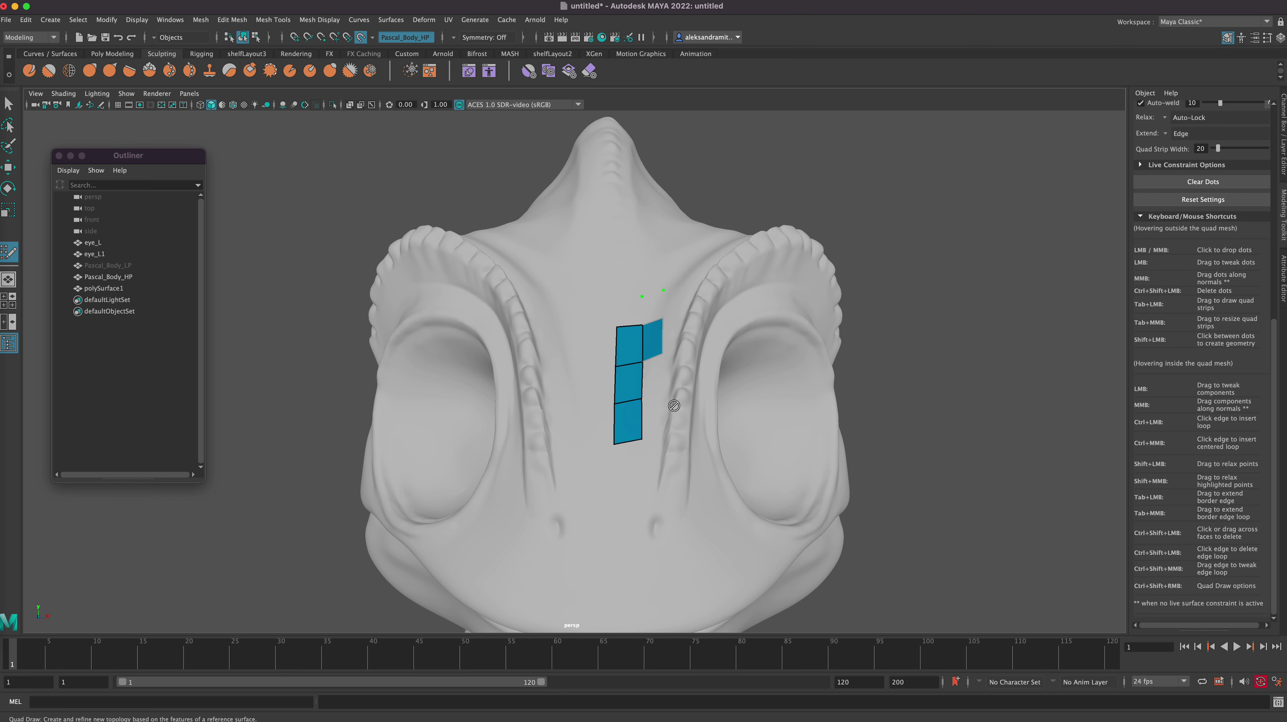
pyautogui.keyDown('shift'); pyautogui.click(653, 306); pyautogui.keyUp('shift')
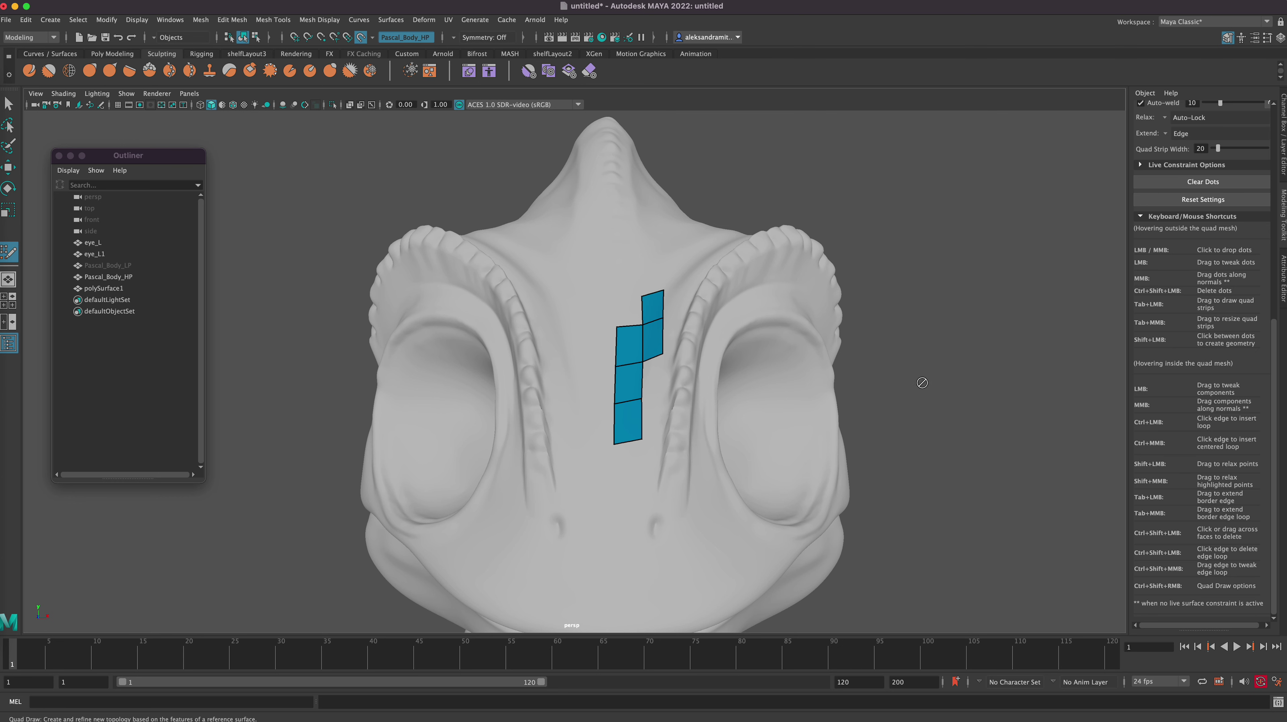
# - Place two dots below the forehead strip and fill a new quad at its bottom
pyautogui.moveTo(922, 383)
pyautogui.keyDown('alt'); pyautogui.mouseDown()
pyautogui.moveTo(902, 376)
pyautogui.moveTo(924, 381)
pyautogui.mouseUp(); pyautogui.keyUp('alt')
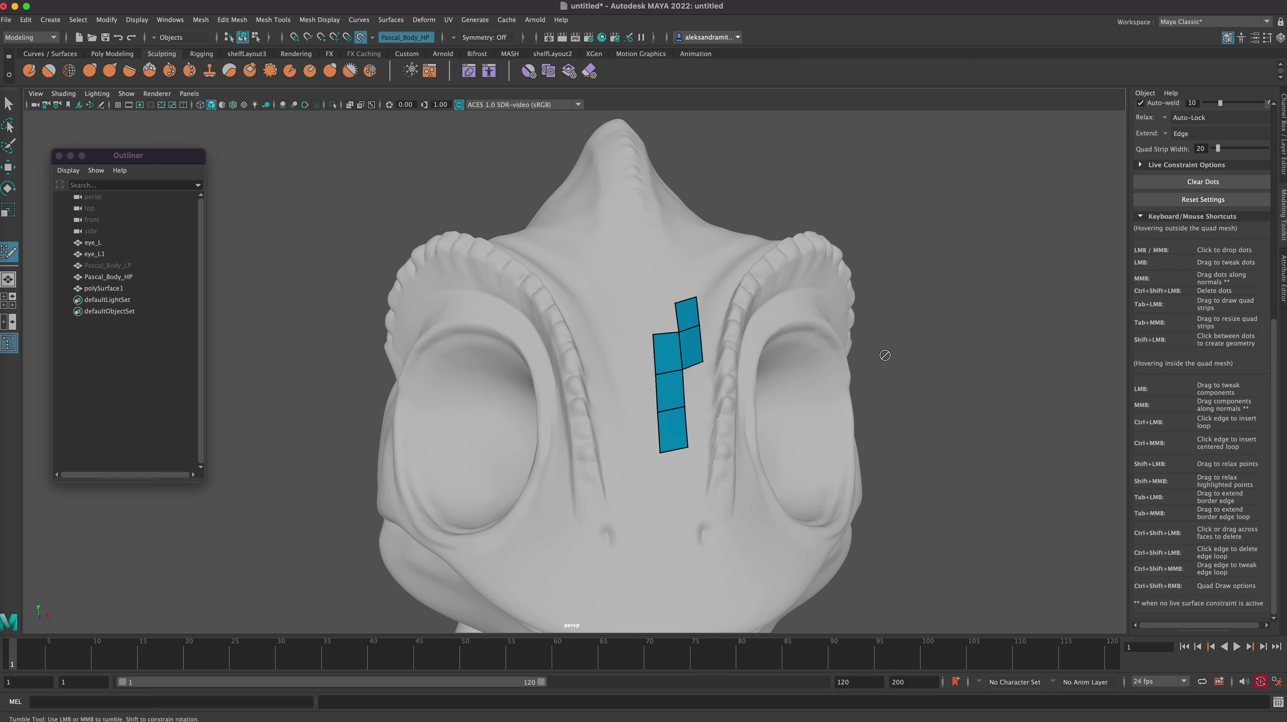
pyautogui.keyDown('alt'); pyautogui.moveTo(924, 412); pyautogui.dragTo(910, 407); pyautogui.keyUp('alt')
pyautogui.click(596, 372)
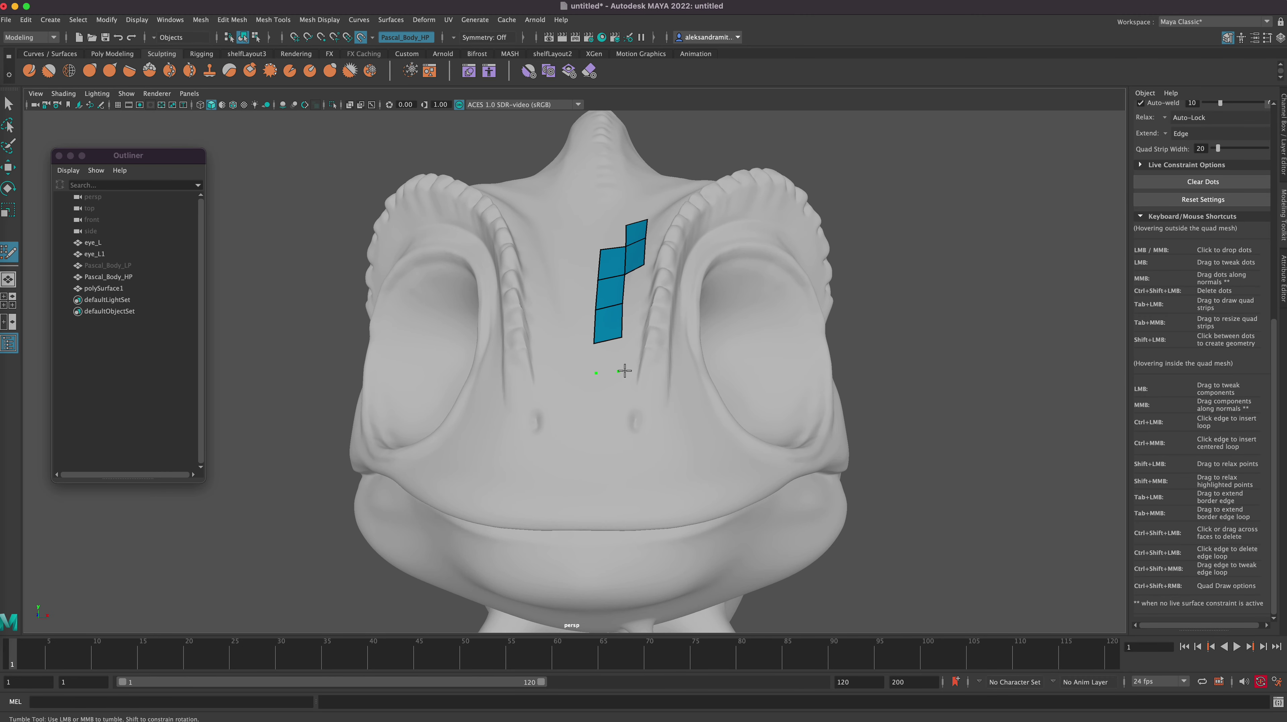
pyautogui.click(619, 371)
pyautogui.press('shift')
pyautogui.keyDown('shift'); pyautogui.click(620, 458); pyautogui.keyUp('shift')
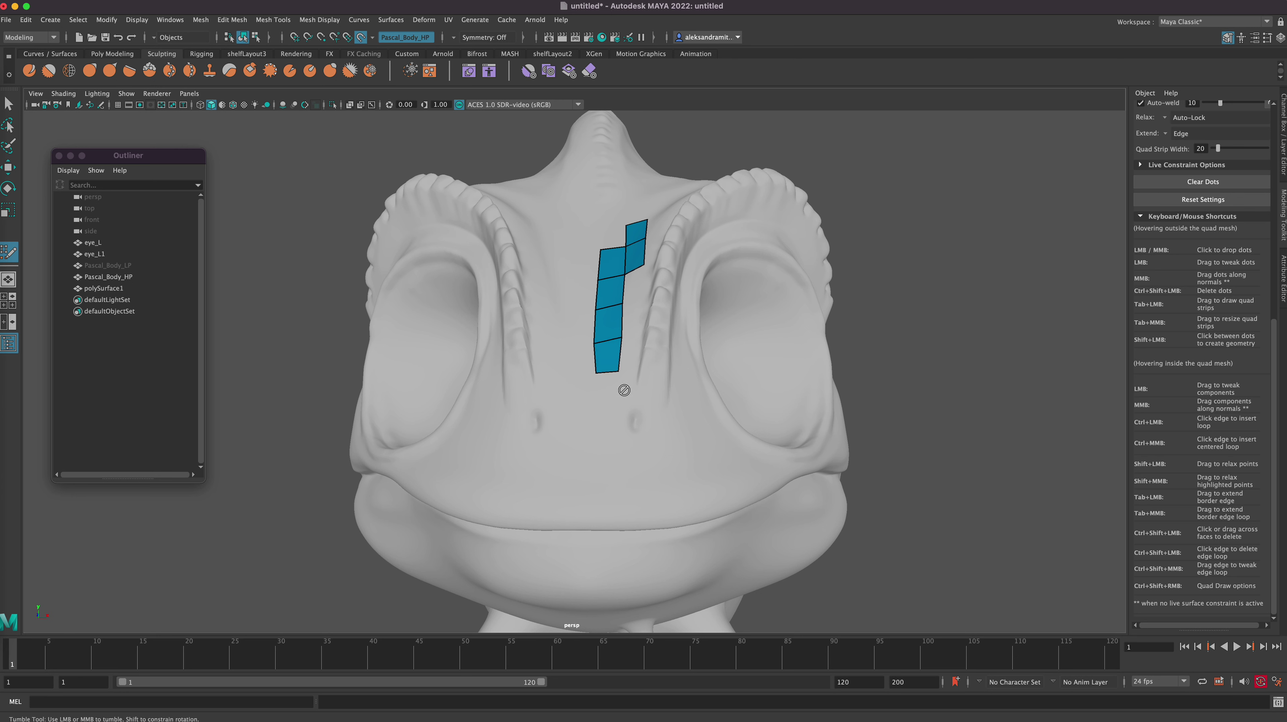
# - Add another quad below, making the forehead column four quads long, then inspect it from several angles
pyautogui.click(594, 406)
pyautogui.click(616, 408)
pyautogui.press('shift')
pyautogui.keyDown('shift'); pyautogui.click(603, 384); pyautogui.keyUp('shift')
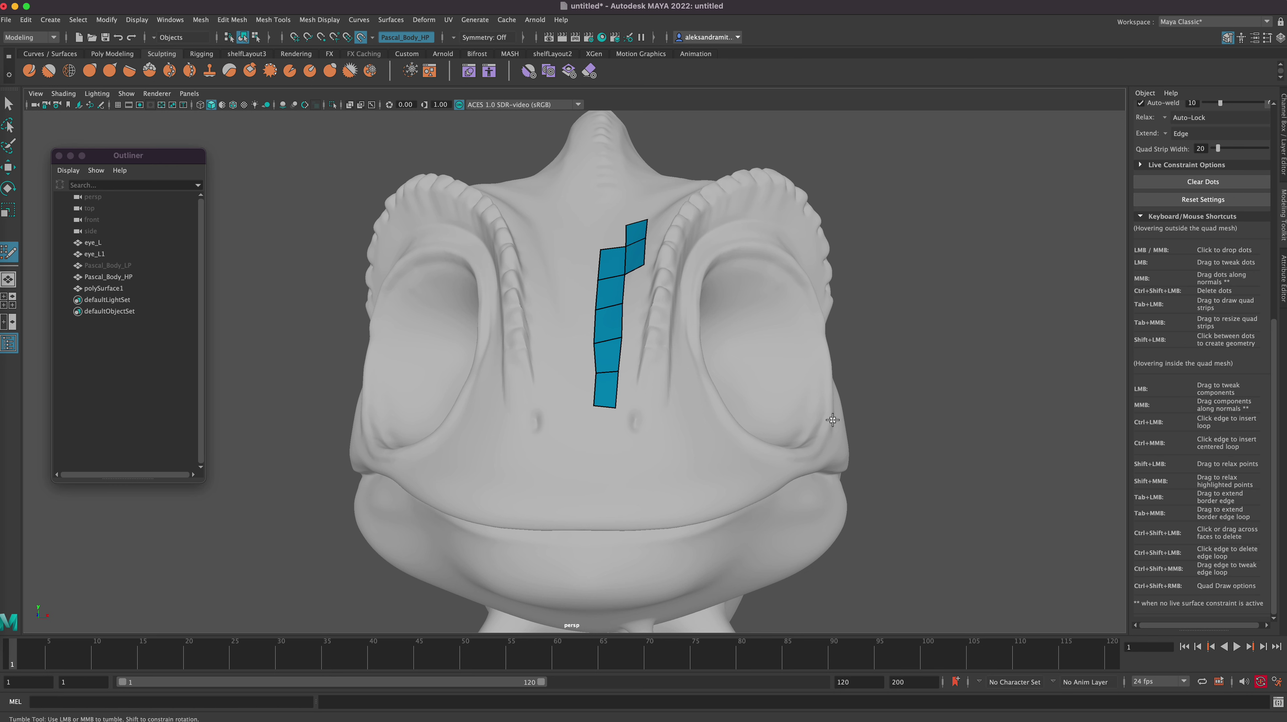
pyautogui.keyDown('alt'); pyautogui.moveTo(920, 428); pyautogui.dragTo(921, 425); pyautogui.keyUp('alt')
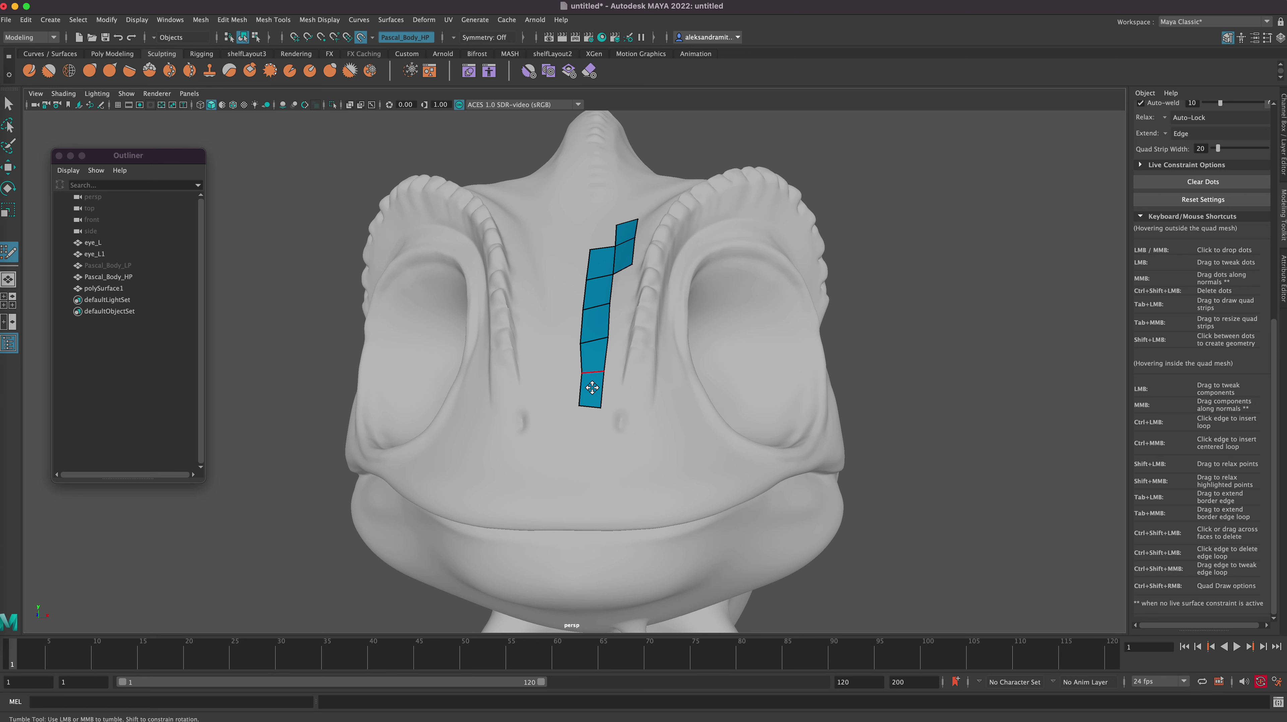
pyautogui.keyDown('alt'); pyautogui.moveTo(589, 394); pyautogui.dragTo(606, 411); pyautogui.keyUp('alt')
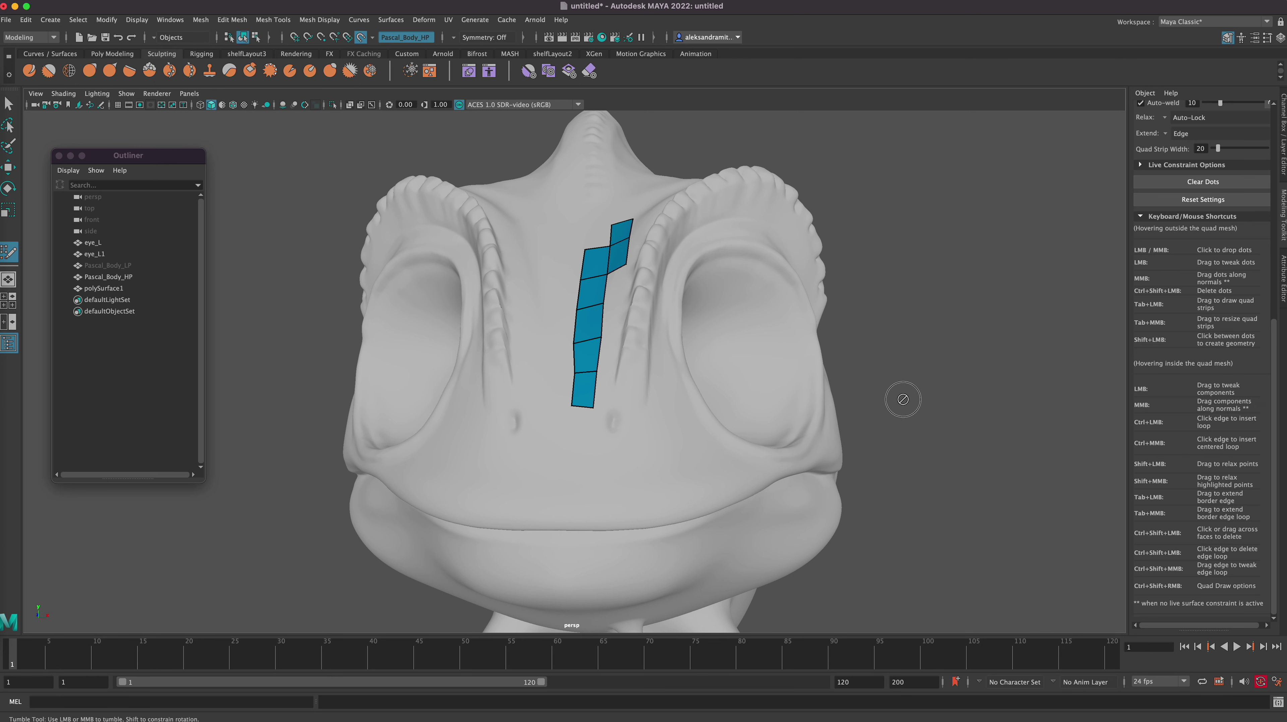
pyautogui.moveTo(902, 396)
pyautogui.keyDown('alt'); pyautogui.mouseDown()
pyautogui.moveTo(931, 403)
pyautogui.moveTo(903, 400)
pyautogui.mouseUp(); pyautogui.keyUp('alt')
pyautogui.keyDown('alt'); pyautogui.moveTo(903, 400); pyautogui.dragTo(881, 418, button='right'); pyautogui.keyUp('alt')
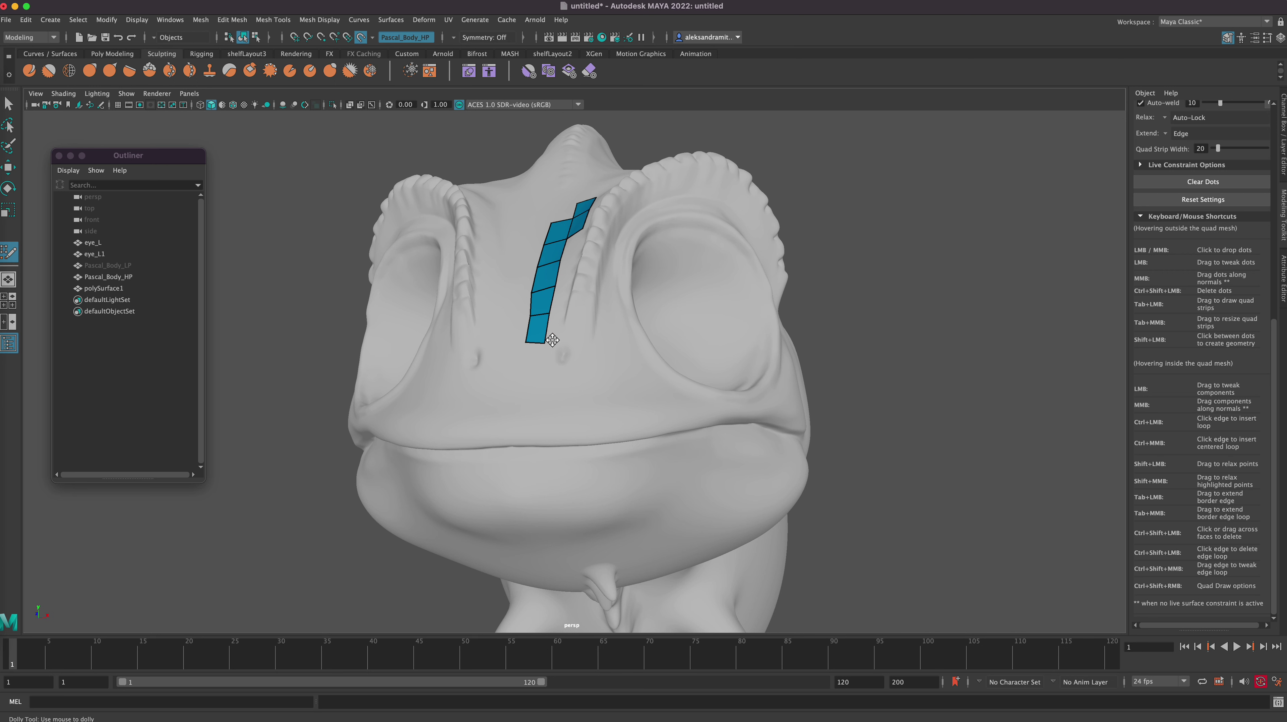
pyautogui.keyDown('alt'); pyautogui.moveTo(555, 343); pyautogui.dragTo(550, 339); pyautogui.keyUp('alt')
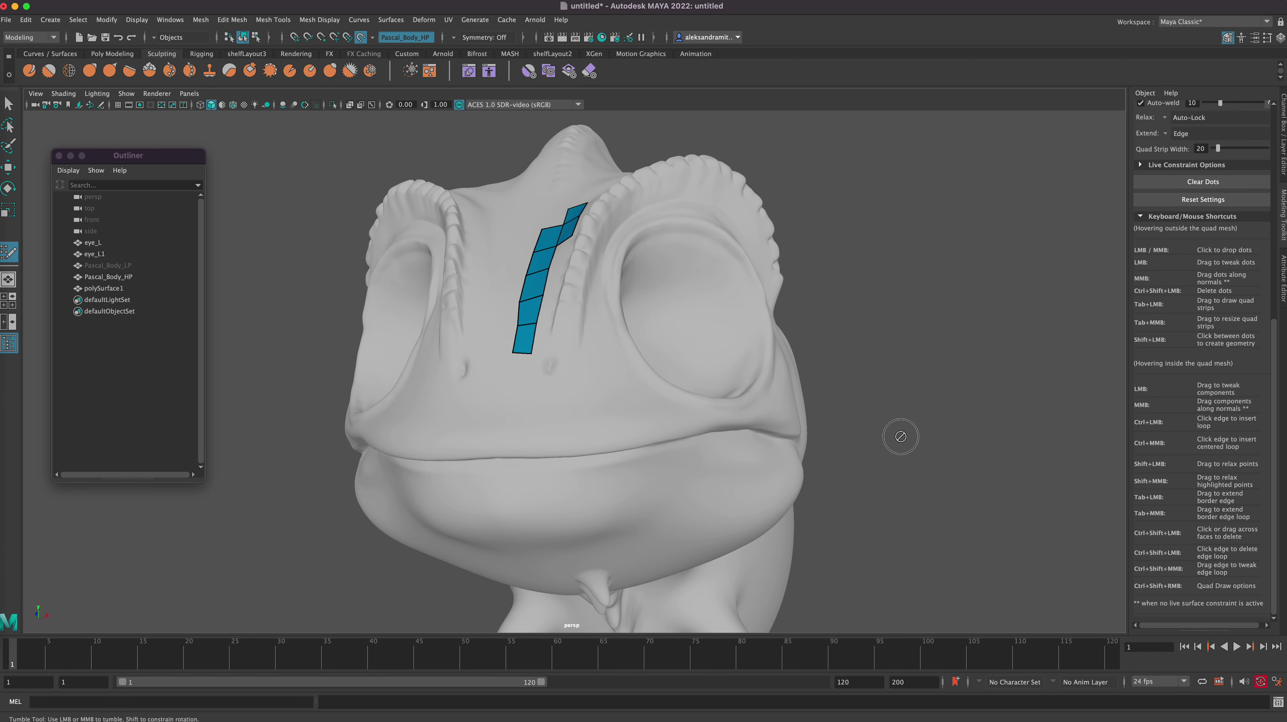
pyautogui.keyDown('alt'); pyautogui.moveTo(897, 434); pyautogui.dragTo(901, 431); pyautogui.keyUp('alt')
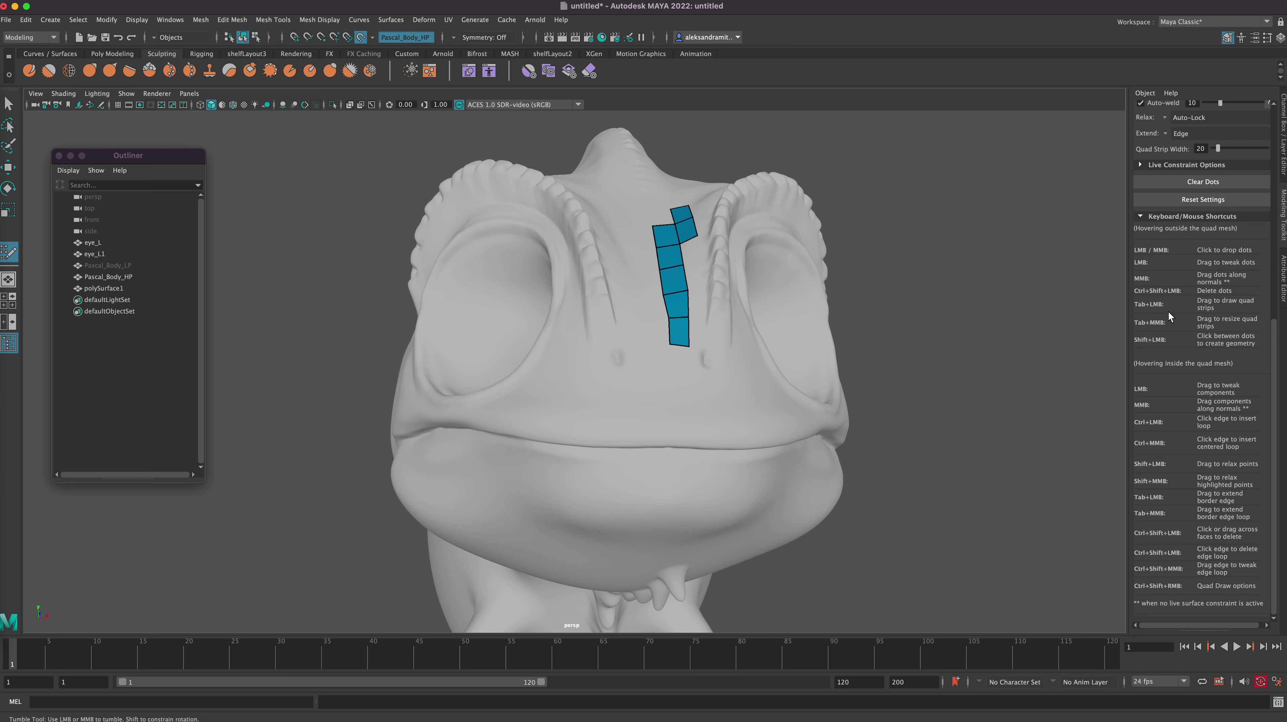
# - Delete the bottom quads of the forehead strip, leaving a three-quad L-shaped patch at the top
pyautogui.keyDown('ctrl'); pyautogui.keyDown('shift'); pyautogui.click(679, 334); pyautogui.keyUp('shift'); pyautogui.keyUp('ctrl')
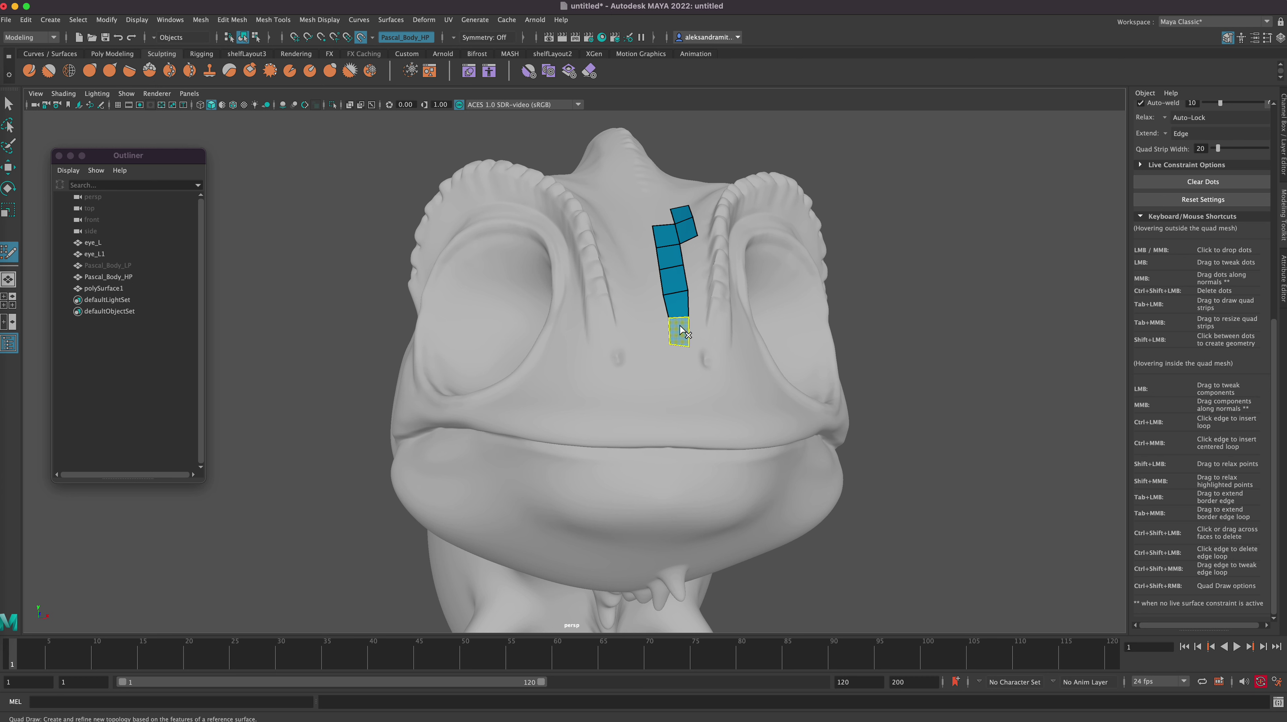
pyautogui.keyDown('ctrl'); pyautogui.keyDown('shift'); pyautogui.click(688, 301); pyautogui.keyUp('shift'); pyautogui.keyUp('ctrl')
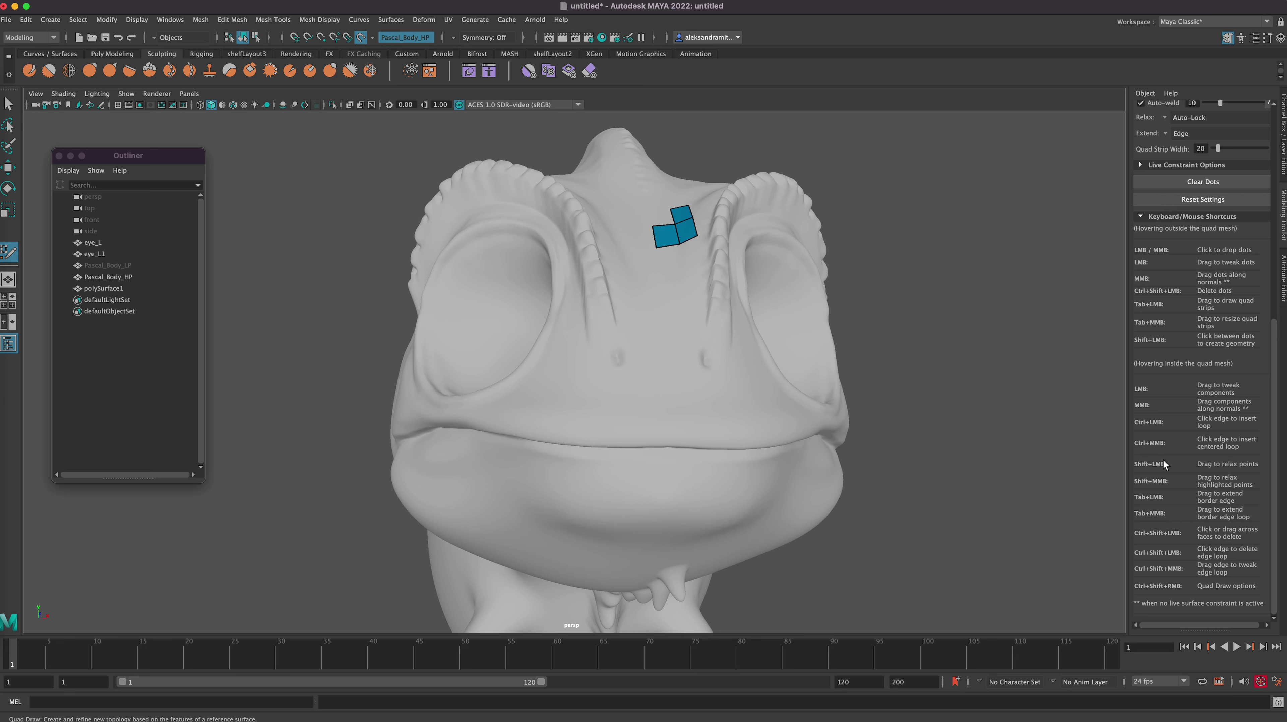
pyautogui.keyDown('alt'); pyautogui.moveTo(933, 460); pyautogui.dragTo(925, 468); pyautogui.keyUp('alt')
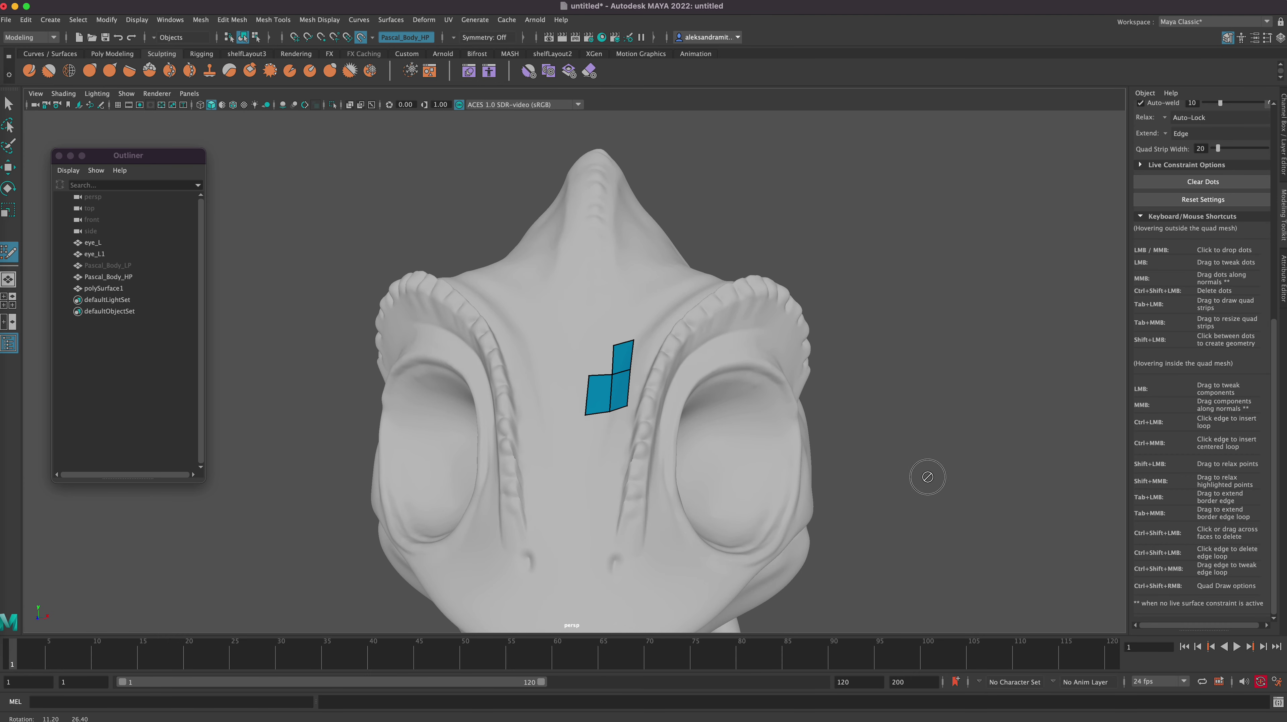
# - Fill the missing corner quad of the forehead patch and add a quad extending it upward
pyautogui.keyDown('alt'); pyautogui.moveTo(935, 450); pyautogui.dragTo(883, 411, button='right'); pyautogui.keyUp('alt')
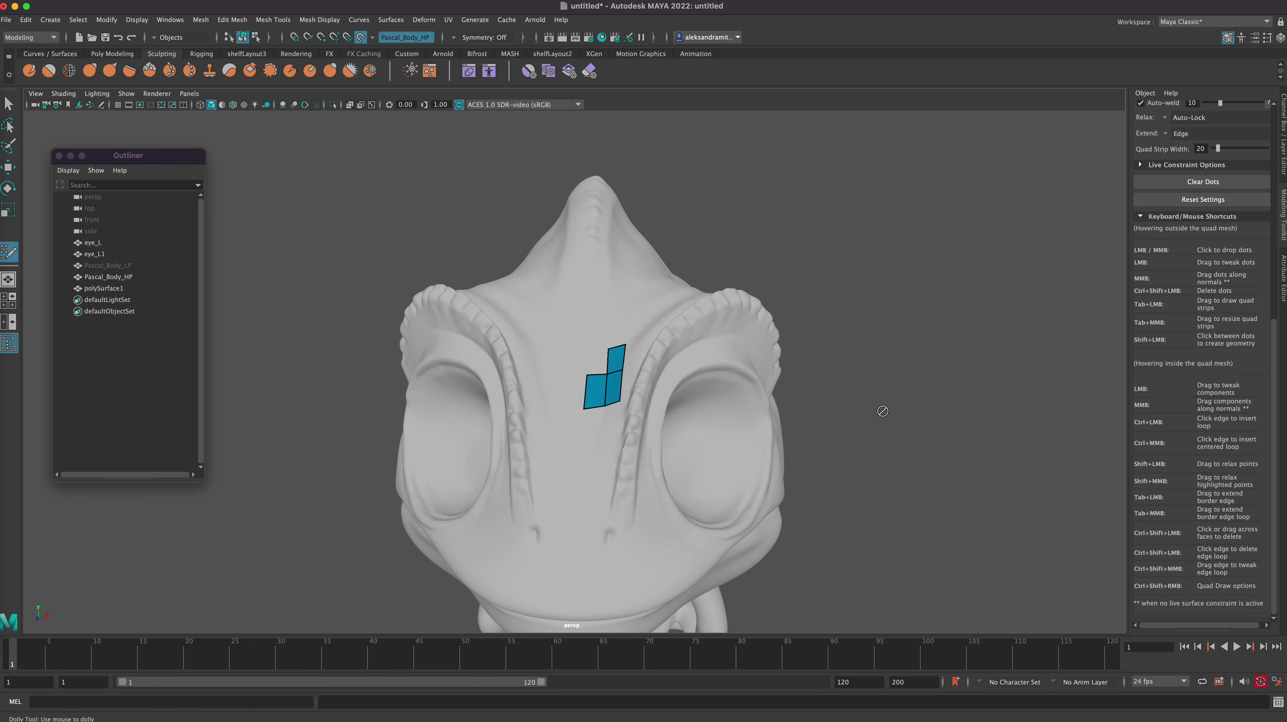
pyautogui.keyDown('alt'); pyautogui.moveTo(592, 348); pyautogui.dragTo(614, 360); pyautogui.keyUp('alt')
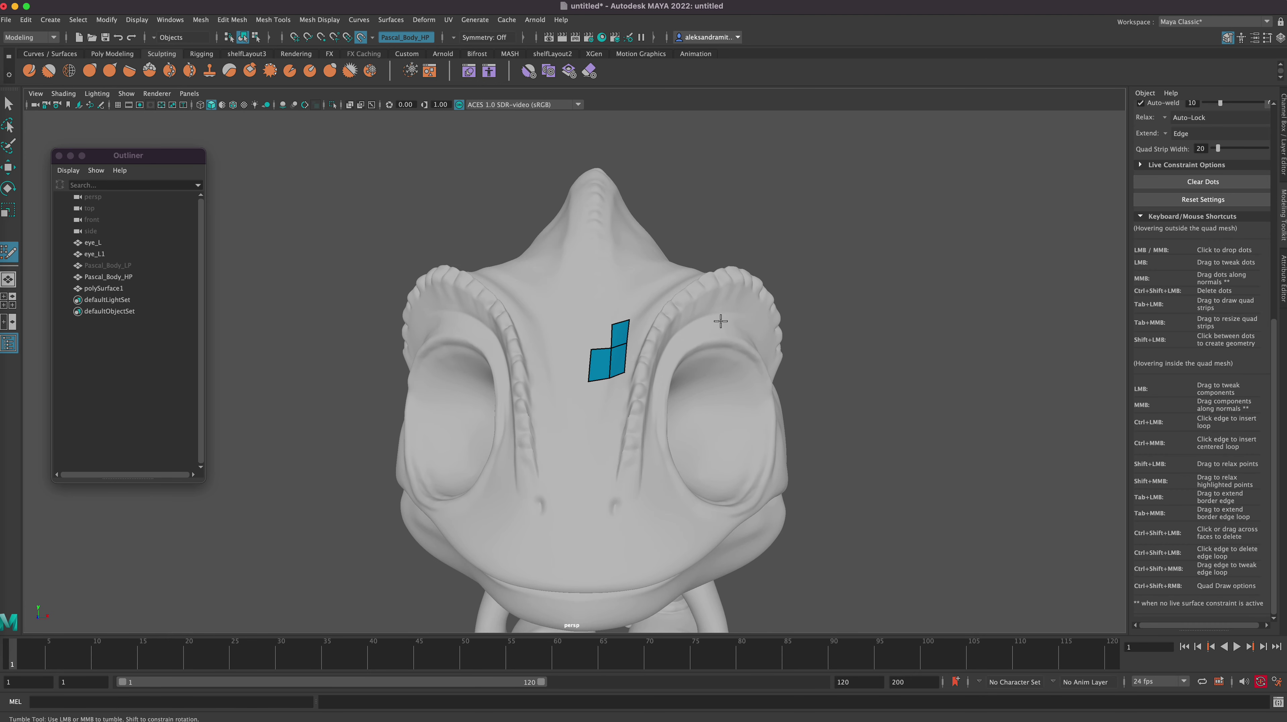
pyautogui.keyDown('alt'); pyautogui.moveTo(721, 321); pyautogui.dragTo(658, 292, button='right'); pyautogui.keyUp('alt')
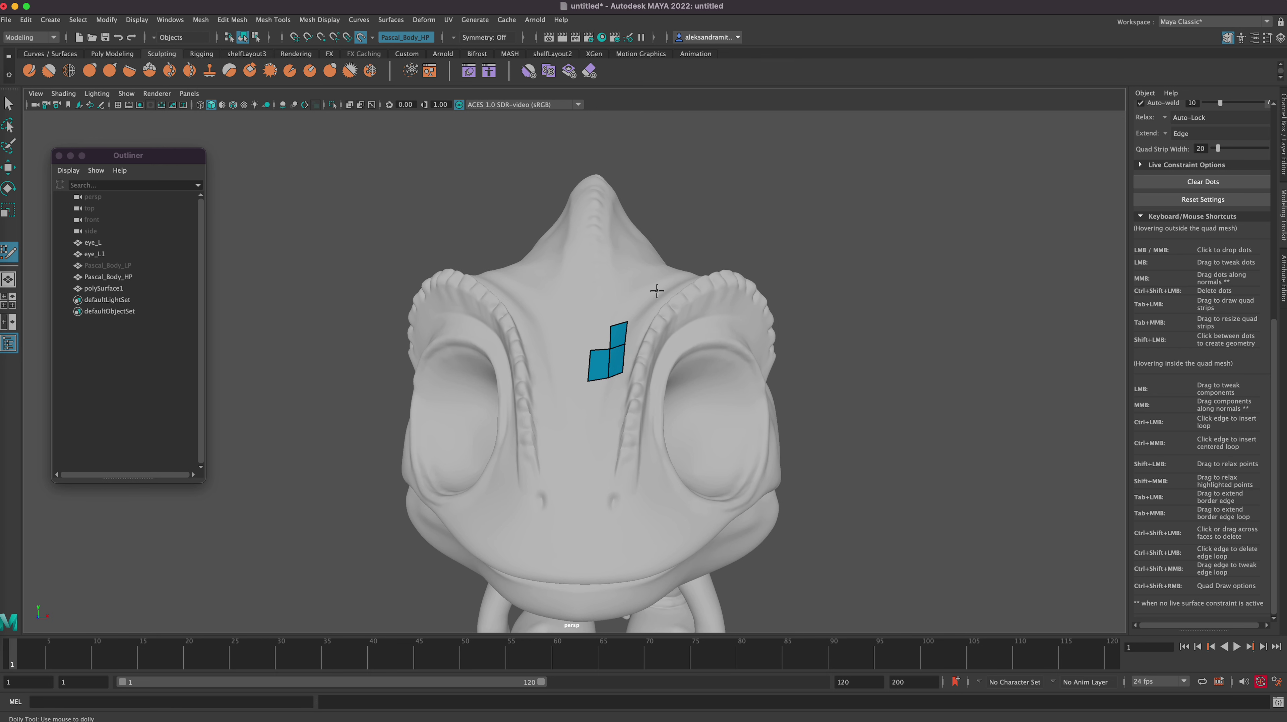
pyautogui.keyDown('shift'); pyautogui.click(600, 334); pyautogui.keyUp('shift')
pyautogui.keyDown('shift'); pyautogui.click(662, 321); pyautogui.keyUp('shift')
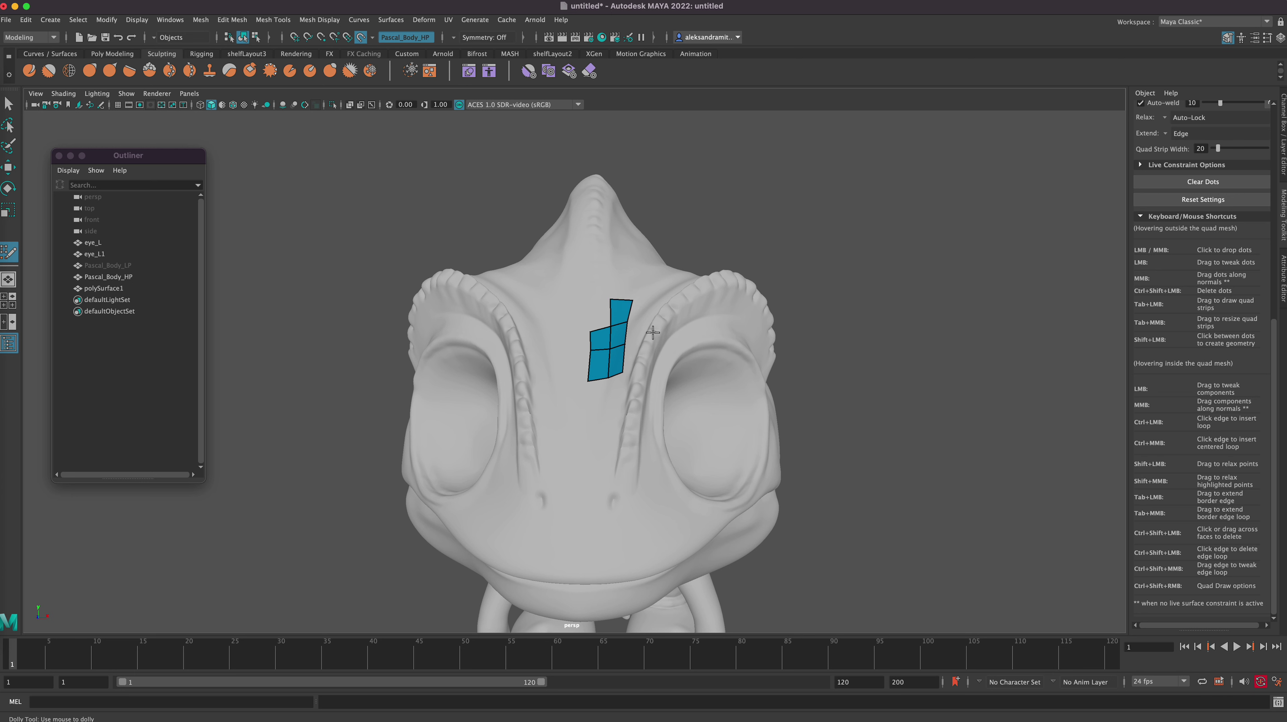
# - Place four dots on the brow ridge above the right eye and fill the first quad
pyautogui.keyDown('alt'); pyautogui.moveTo(838, 355); pyautogui.dragTo(823, 307); pyautogui.keyUp('alt')
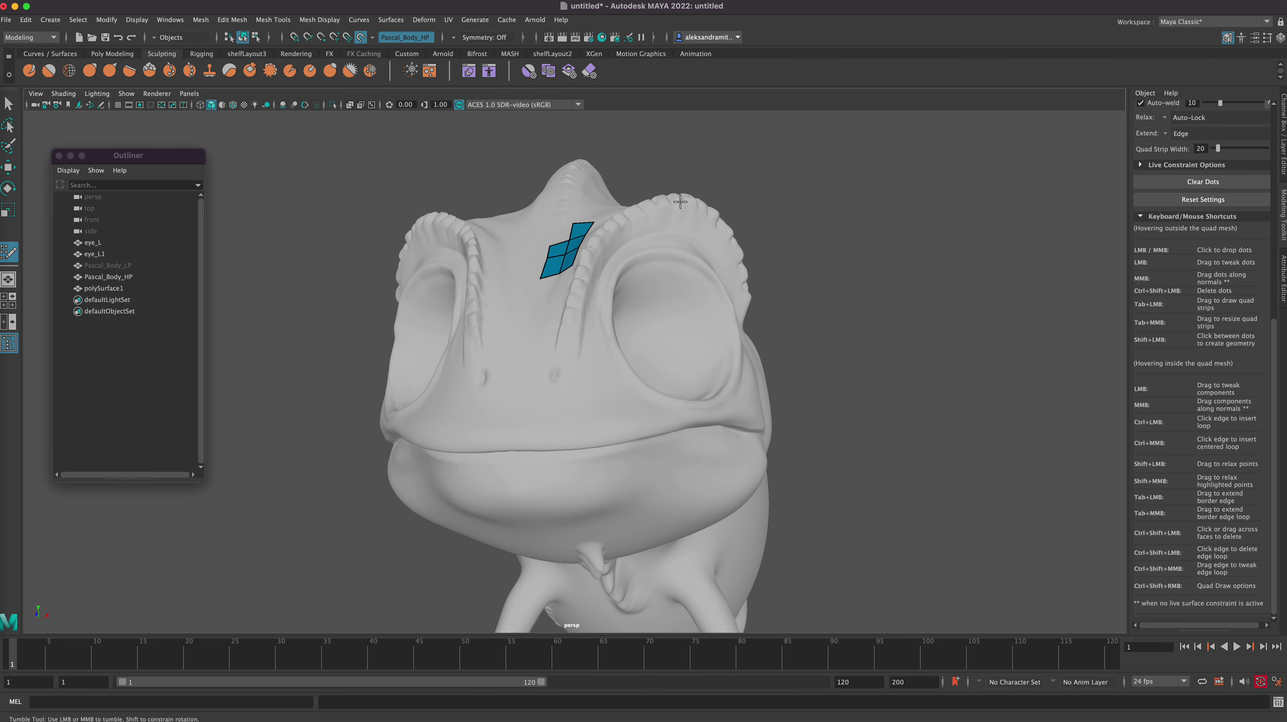
pyautogui.keyDown('alt'); pyautogui.moveTo(806, 288); pyautogui.dragTo(810, 341, button='middle'); pyautogui.keyUp('alt')
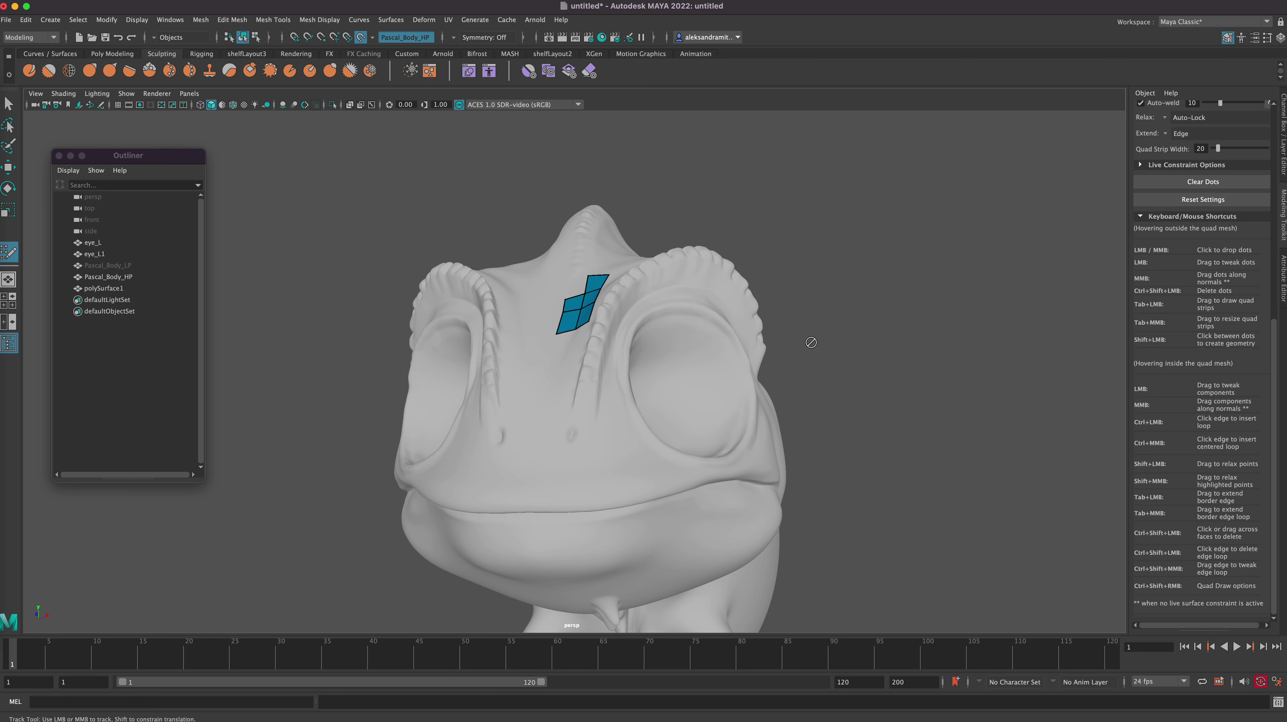
pyautogui.click(636, 286)
pyautogui.click(642, 294)
pyautogui.click(655, 275)
pyautogui.click(662, 286)
pyautogui.keyDown('shift'); pyautogui.click(648, 286); pyautogui.keyUp('shift')
# - Continue the brow strip outward along the ridge with three more quads
pyautogui.click(687, 268)
pyautogui.keyDown('shift'); pyautogui.click(668, 278); pyautogui.keyUp('shift')
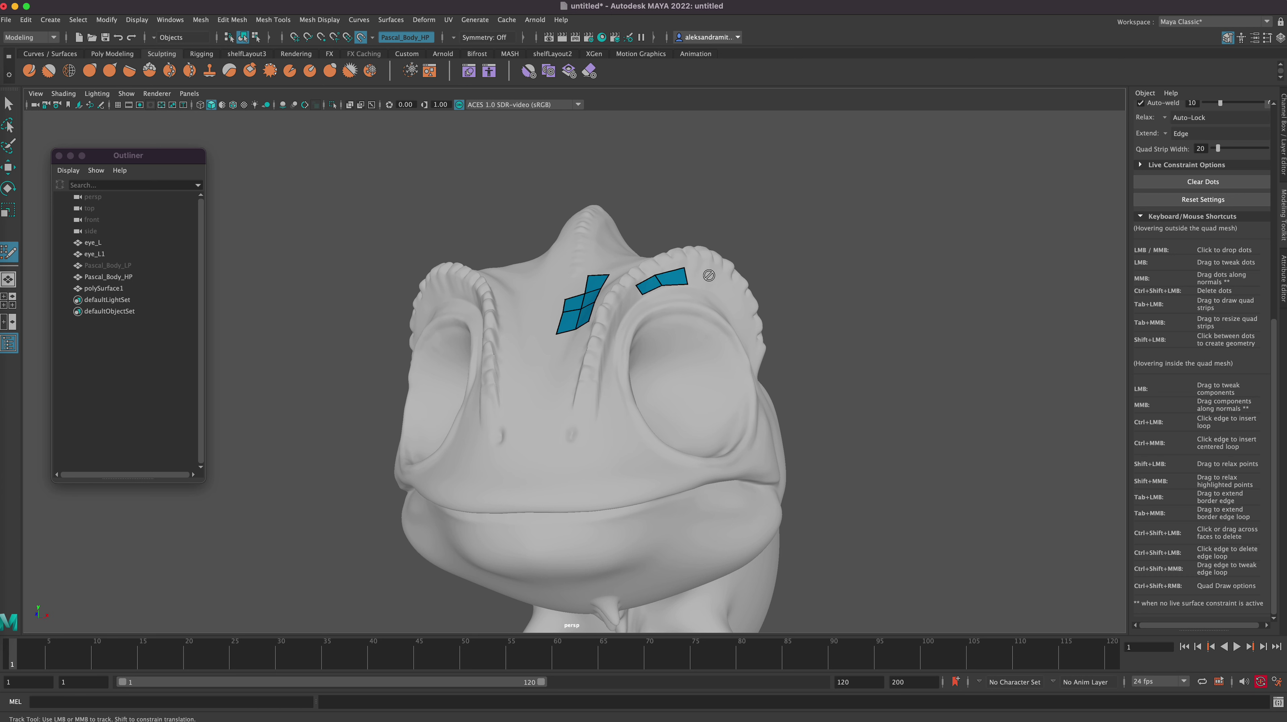
pyautogui.click(713, 272)
pyautogui.click(710, 291)
pyautogui.keyDown('shift'); pyautogui.click(705, 281); pyautogui.keyUp('shift')
pyautogui.click(723, 304)
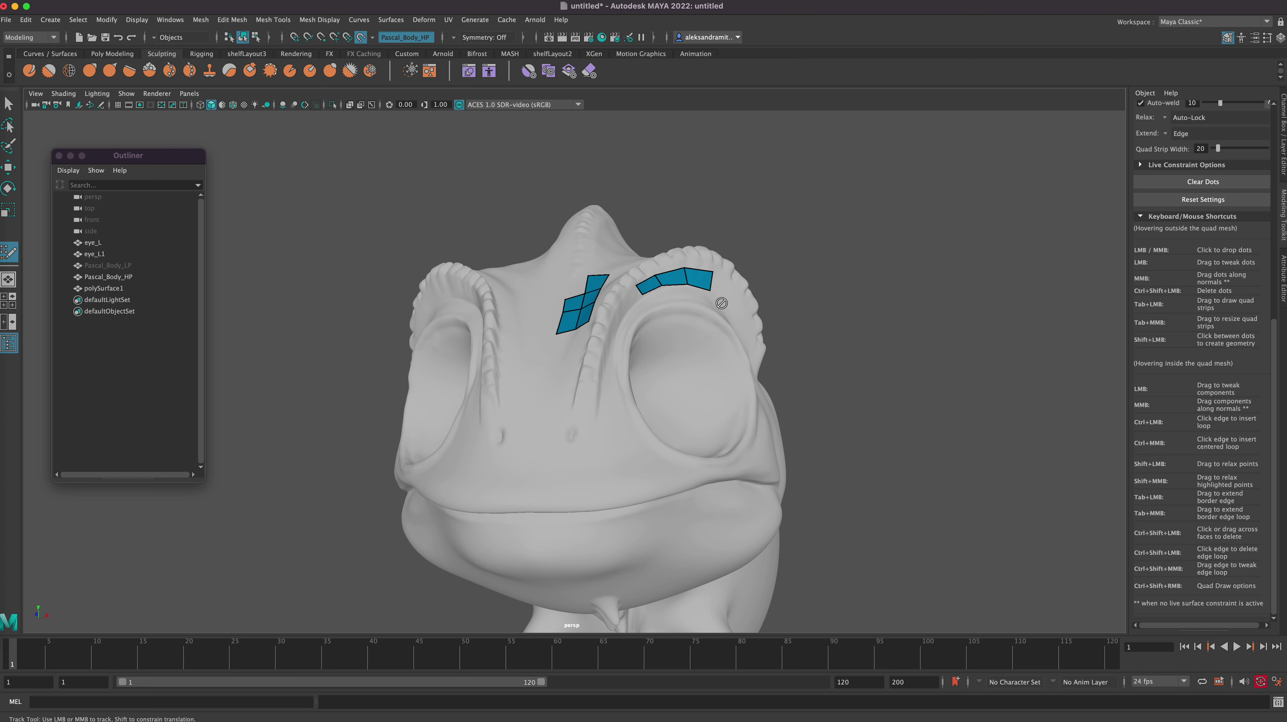
pyautogui.click(733, 289)
pyautogui.keyDown('shift'); pyautogui.click(722, 289); pyautogui.keyUp('shift')
# - Add a quad at the brow strip's outer end and another at its inner end
pyautogui.click(738, 319)
pyautogui.click(749, 307)
pyautogui.keyDown('shift'); pyautogui.click(737, 305); pyautogui.keyUp('shift')
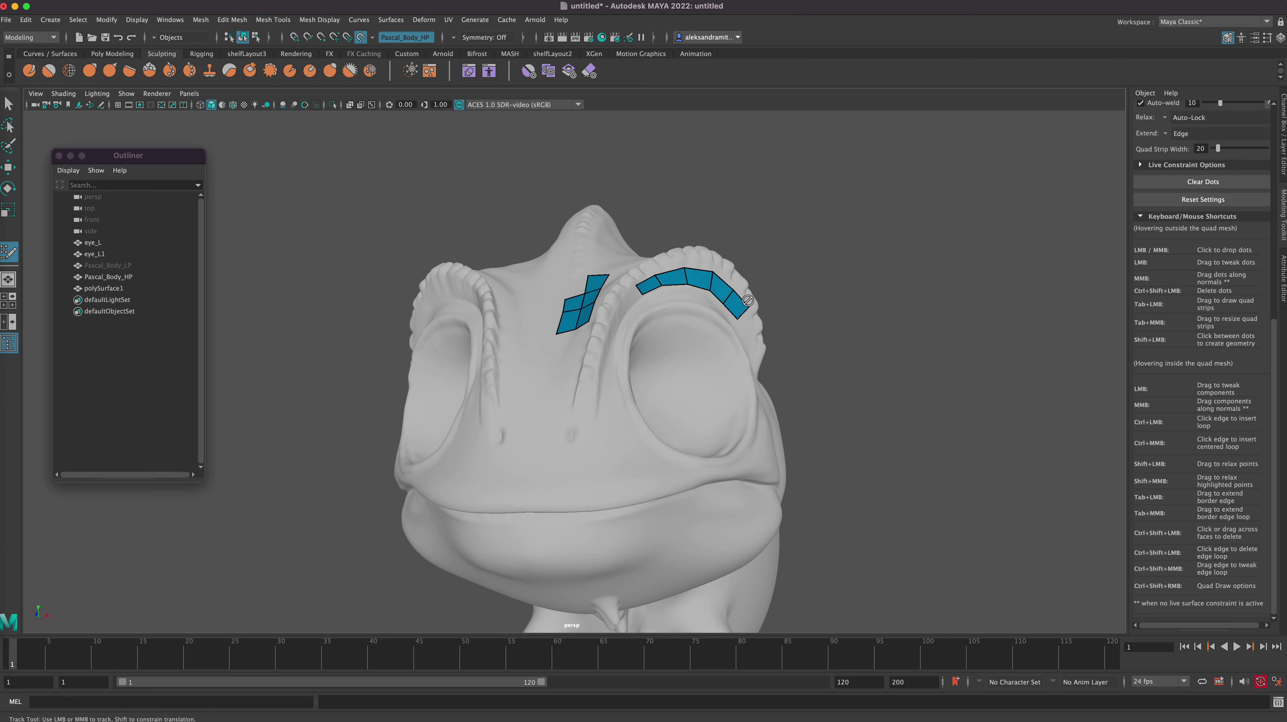
pyautogui.click(622, 301)
pyautogui.keyDown('shift'); pyautogui.click(632, 301); pyautogui.keyUp('shift')
pyautogui.keyDown('alt'); pyautogui.moveTo(853, 471); pyautogui.dragTo(742, 479); pyautogui.keyUp('alt')
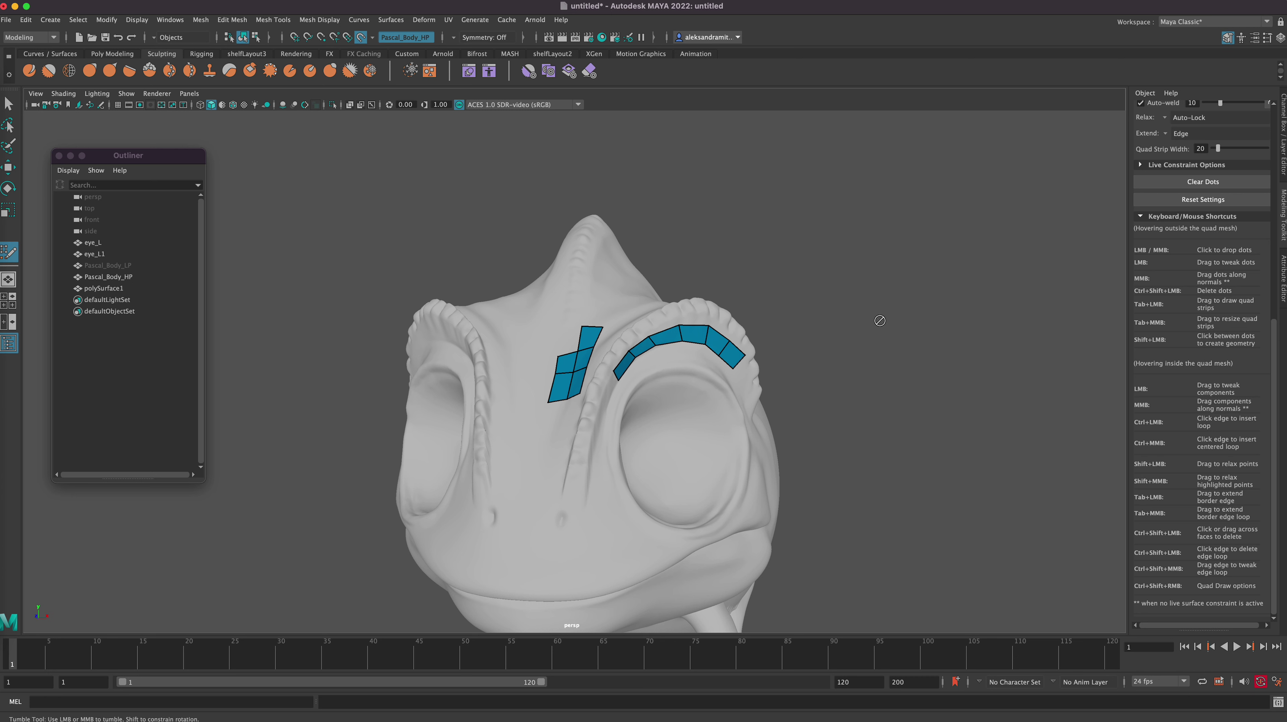
pyautogui.keyDown('alt'); pyautogui.moveTo(842, 451); pyautogui.dragTo(866, 324, button='middle'); pyautogui.keyUp('alt')
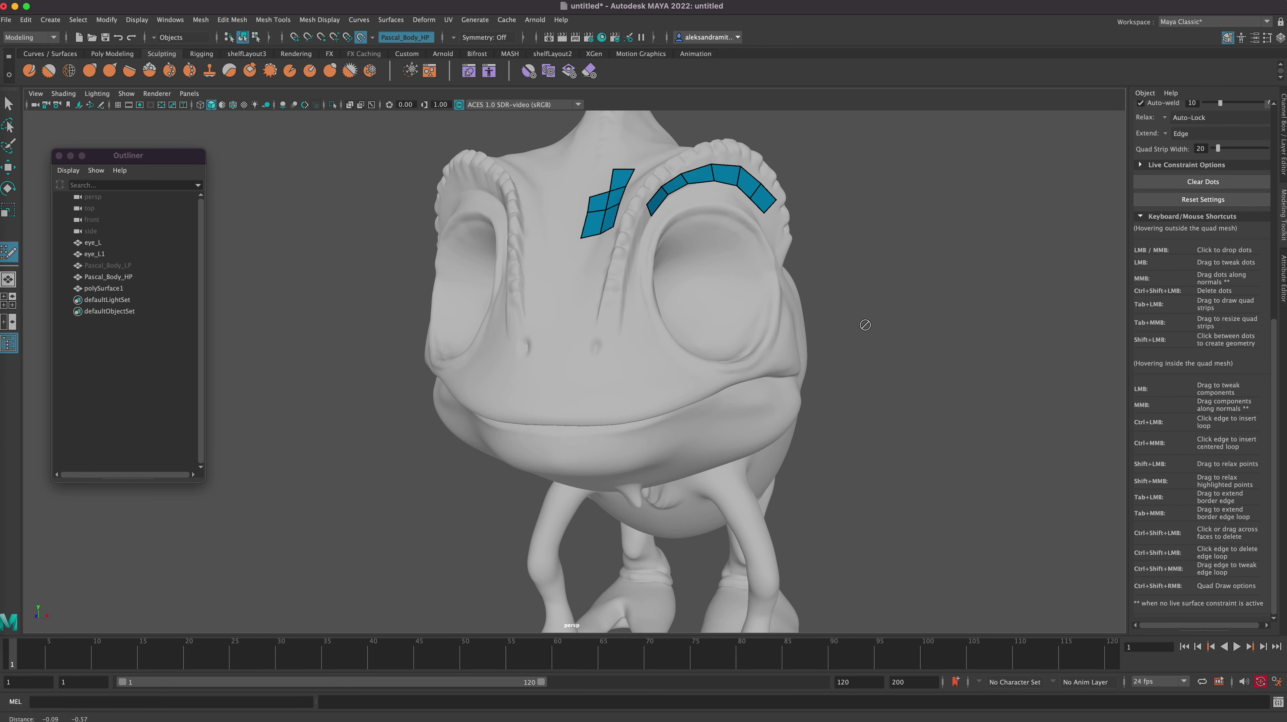
pyautogui.keyDown('alt'); pyautogui.moveTo(868, 434); pyautogui.dragTo(805, 402); pyautogui.keyUp('alt')
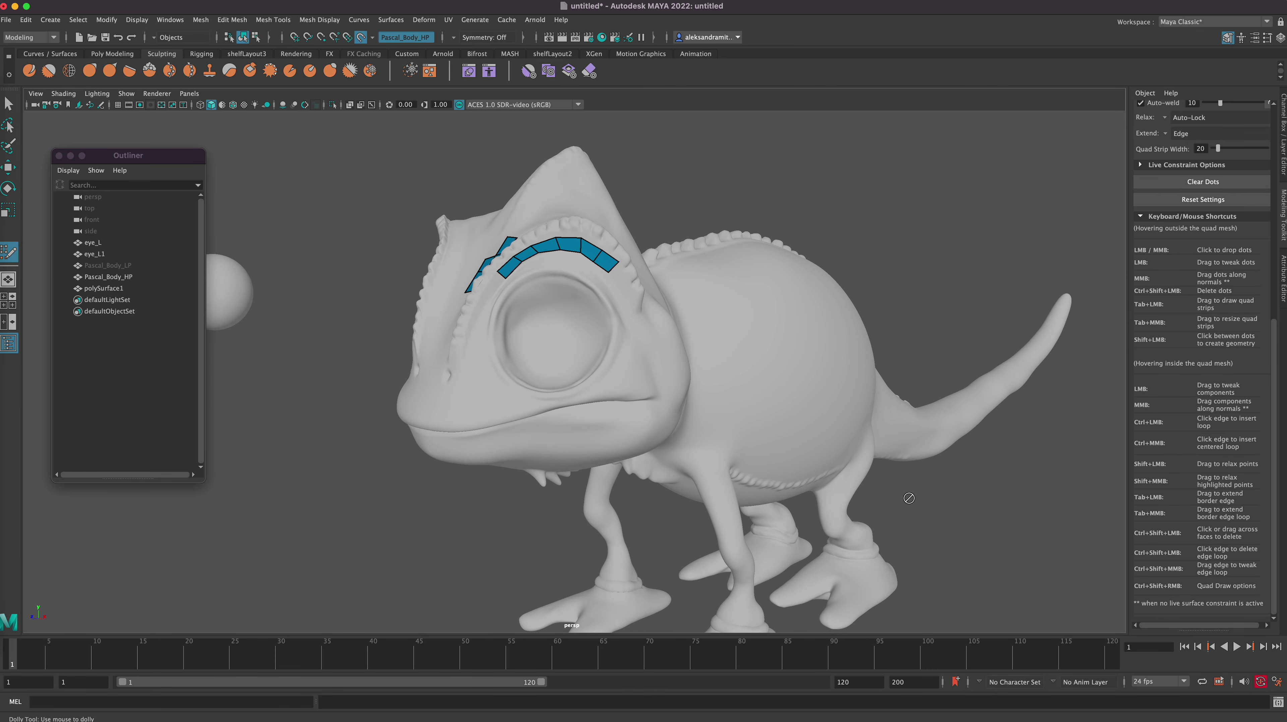
pyautogui.moveTo(909, 498)
pyautogui.keyDown('alt'); pyautogui.mouseDown()
pyautogui.moveTo(946, 494)
pyautogui.moveTo(925, 490)
pyautogui.mouseUp(); pyautogui.keyUp('alt')
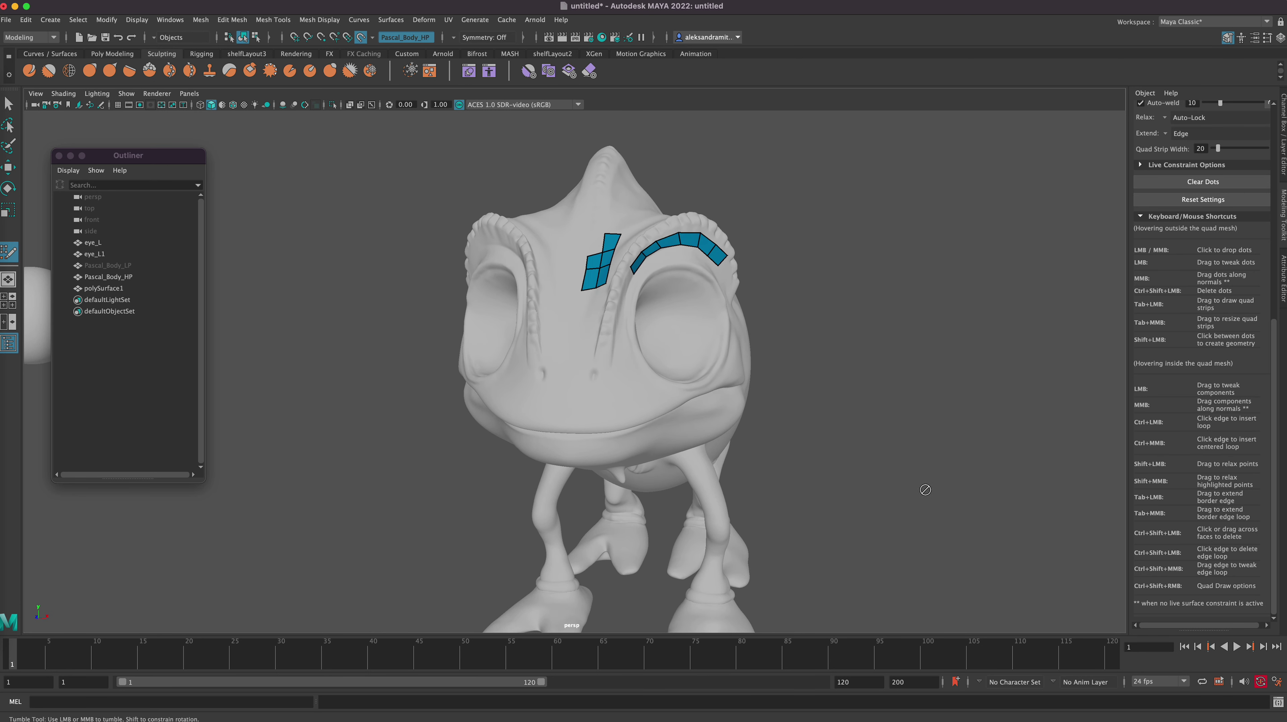